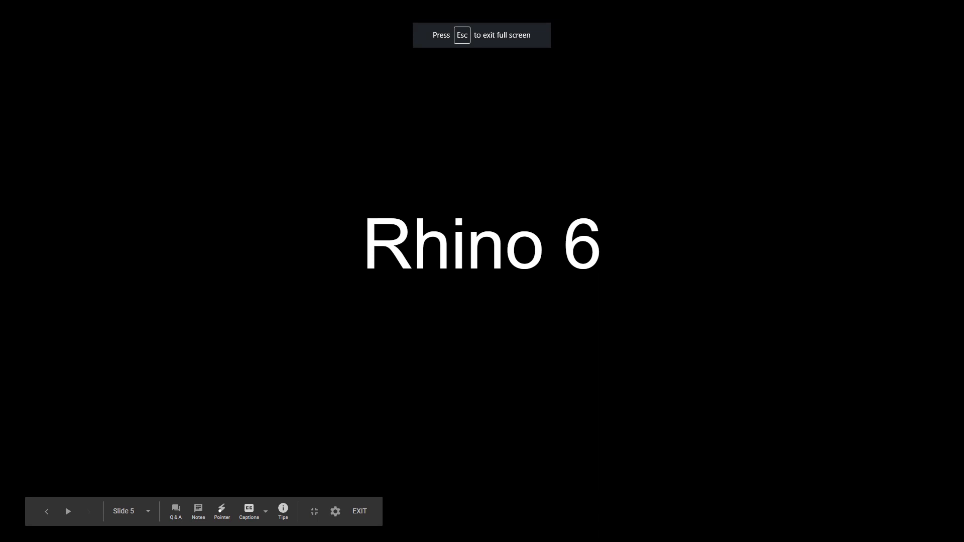
- Leave the slideshow, switch to Rhino and dismiss the Google Drive removal notification
key("Escape")
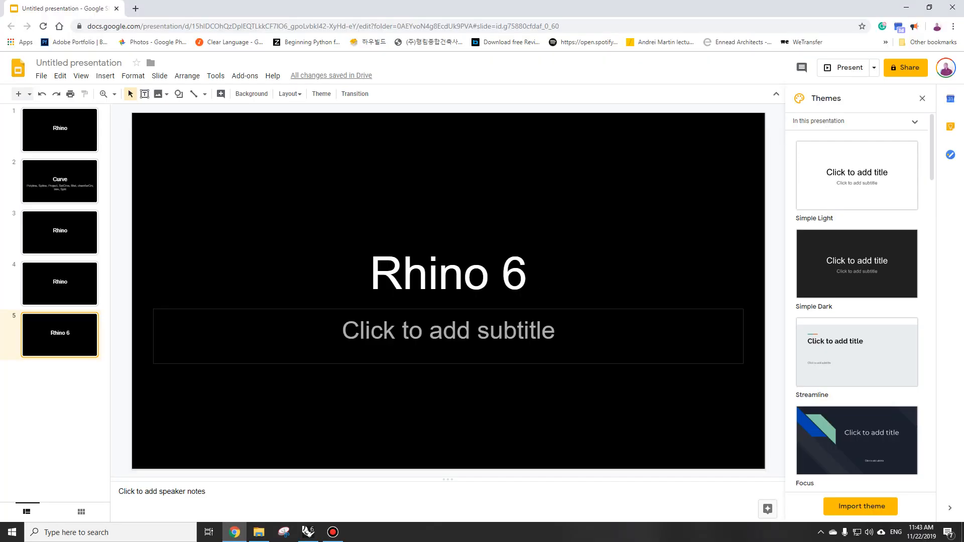
left_click(308, 532)
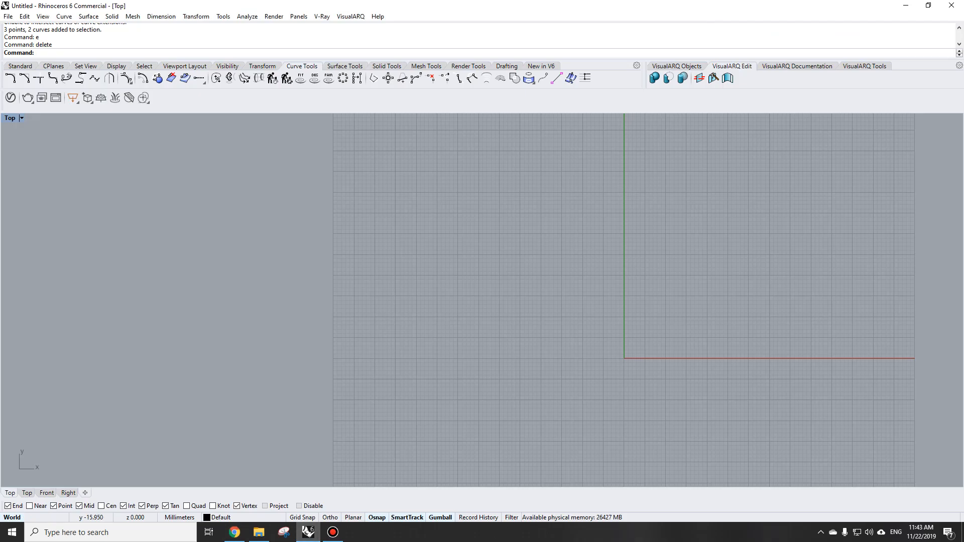
scroll(168, 339, "down", 2)
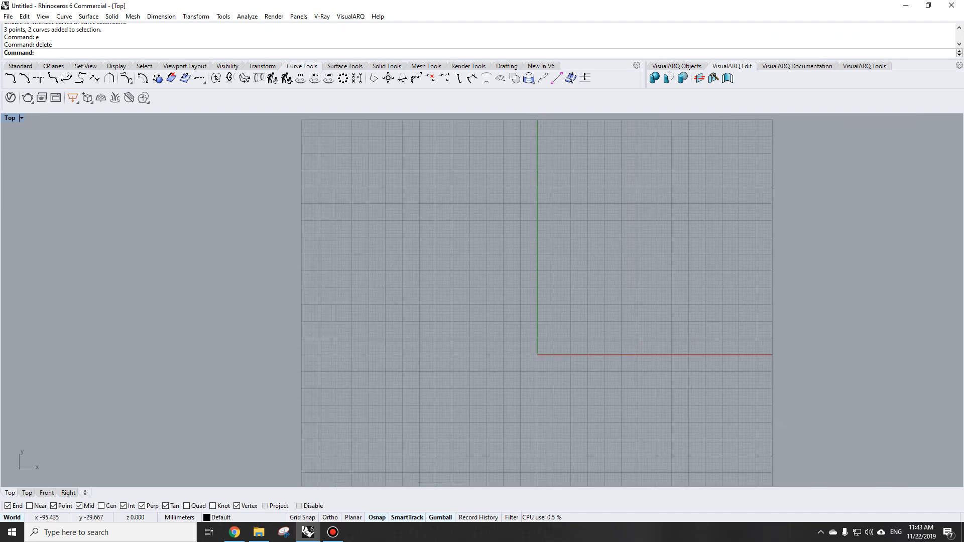
scroll(201, 329, "down", 2)
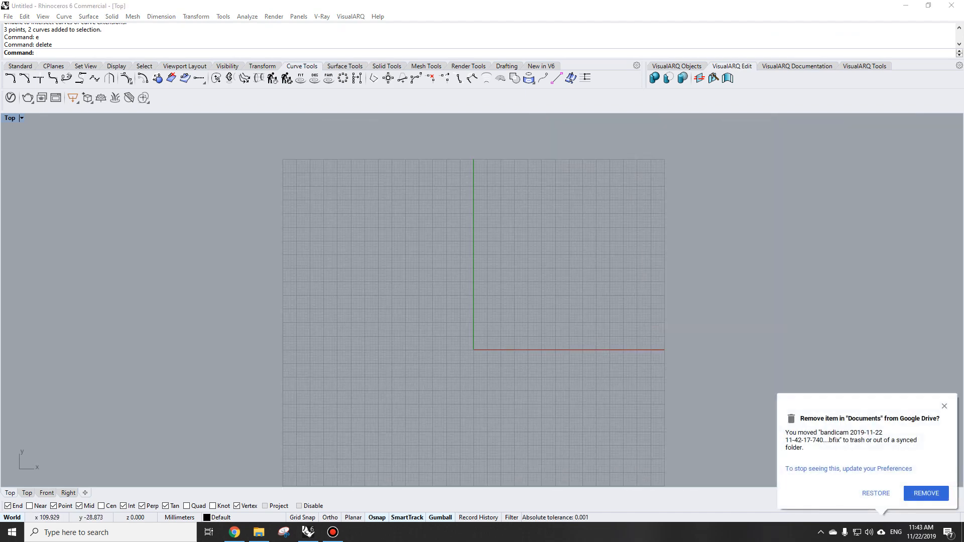
left_click(945, 406)
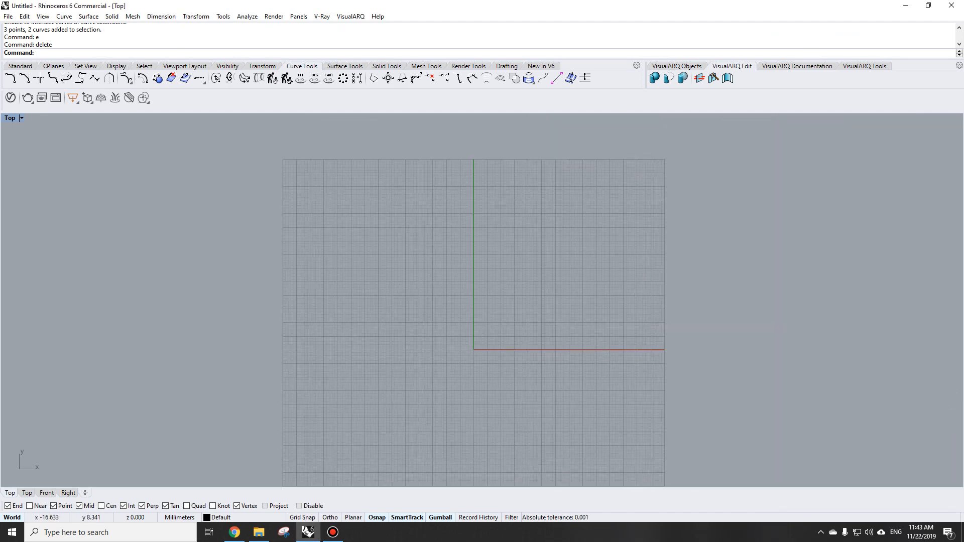
scroll(285, 276, "down", 4)
scroll(413, 320, "up", 4)
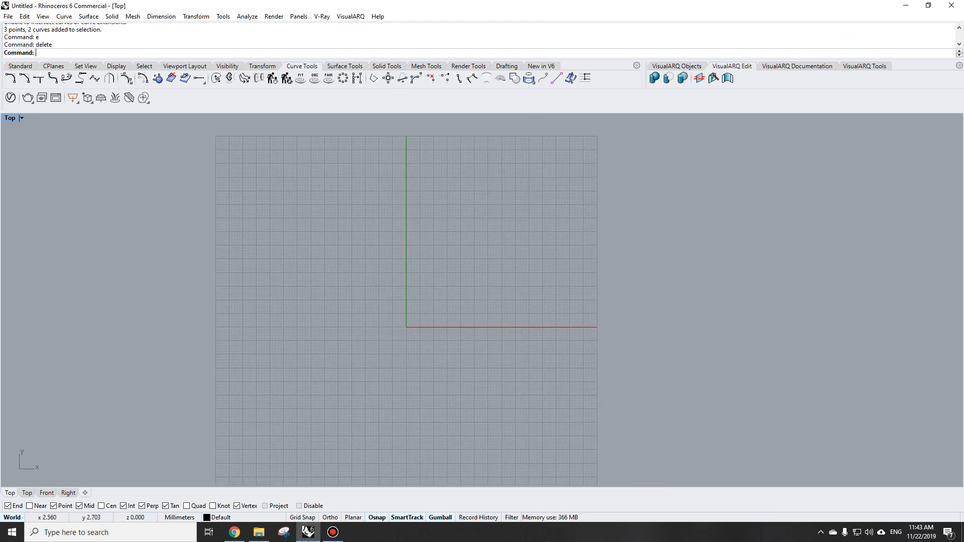
- View the Aliases page in Rhino Options and its text file import dialog, leaving both without changes
type("Options")
key("Return")
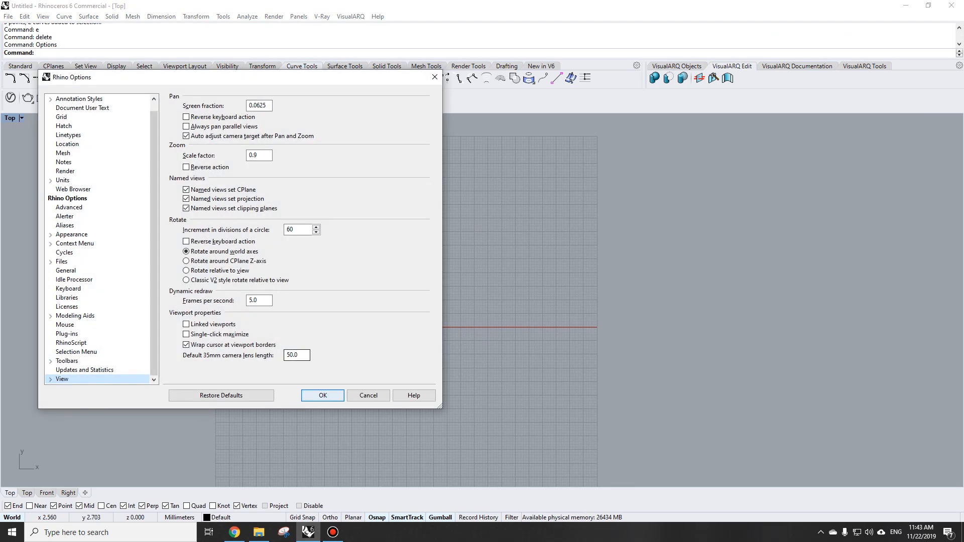
left_click(65, 225)
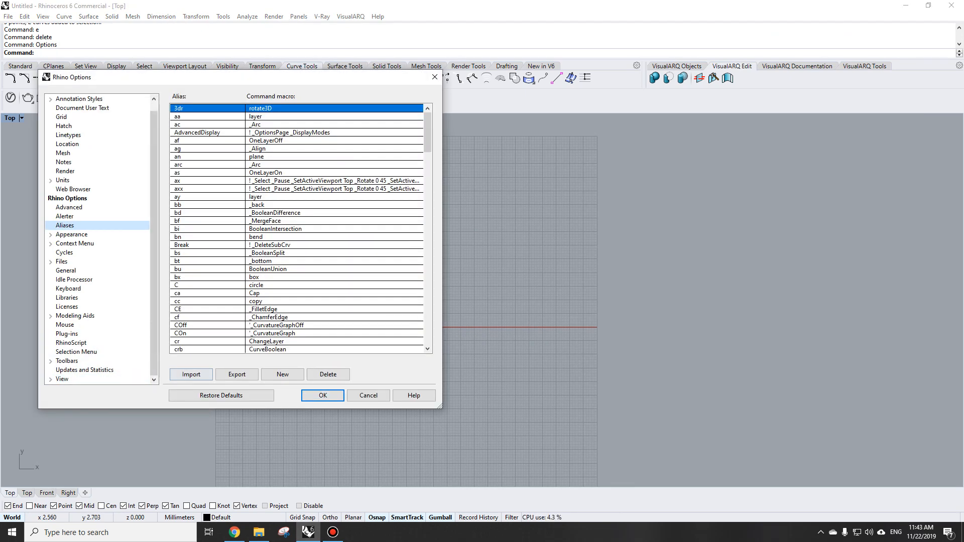
left_click(191, 374)
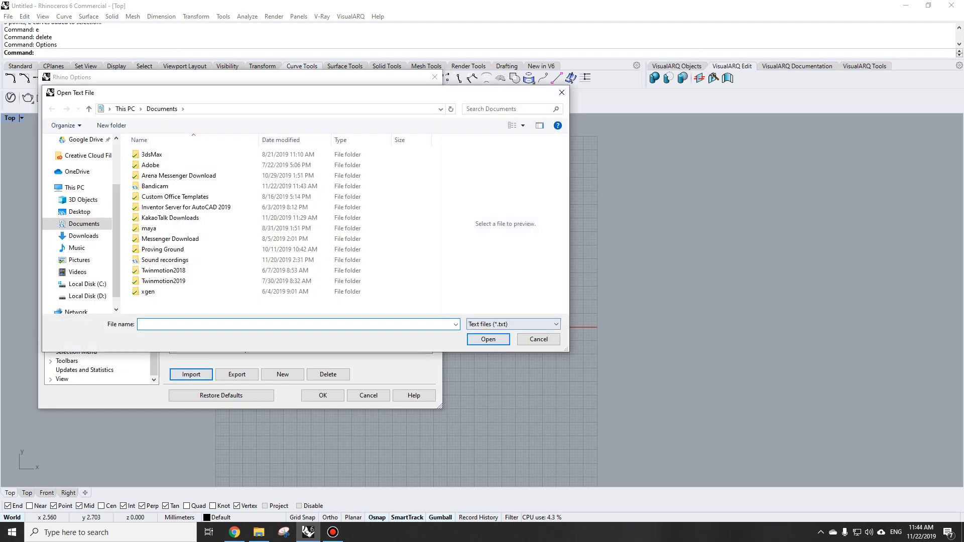
key("Escape")
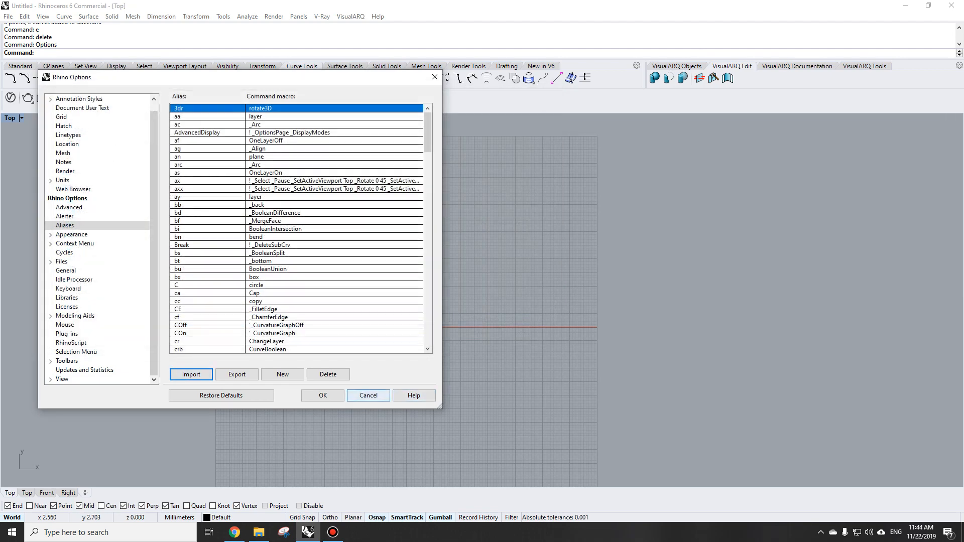
left_click(368, 395)
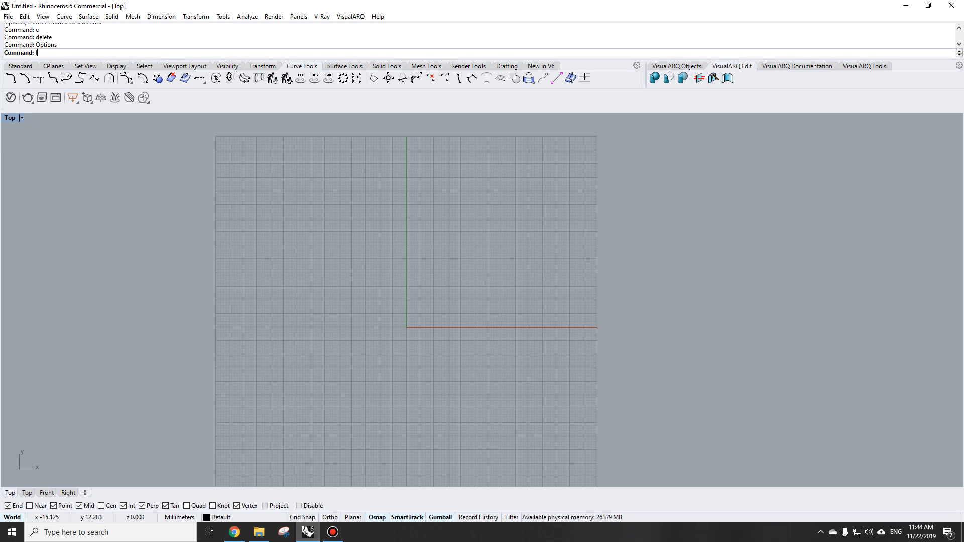
type("ine")
key("Return")
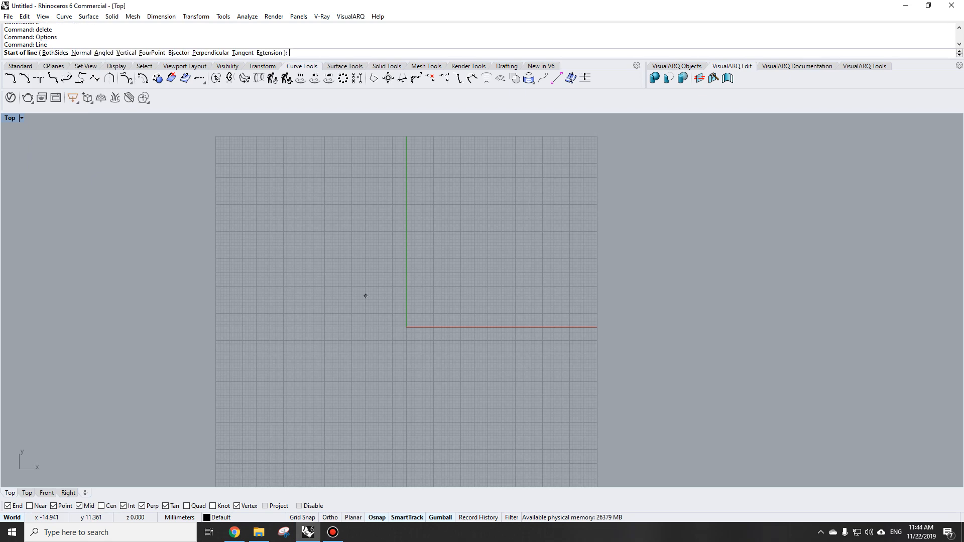
key("Escape")
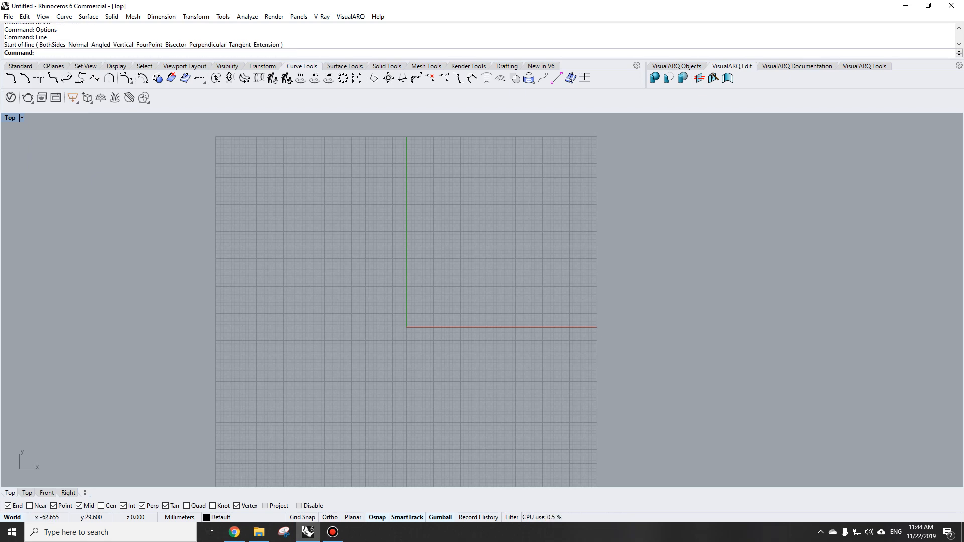
- Draw an open zigzag polyline through seven points across the upper part of the grid in the Top view, using the alias we
type("we")
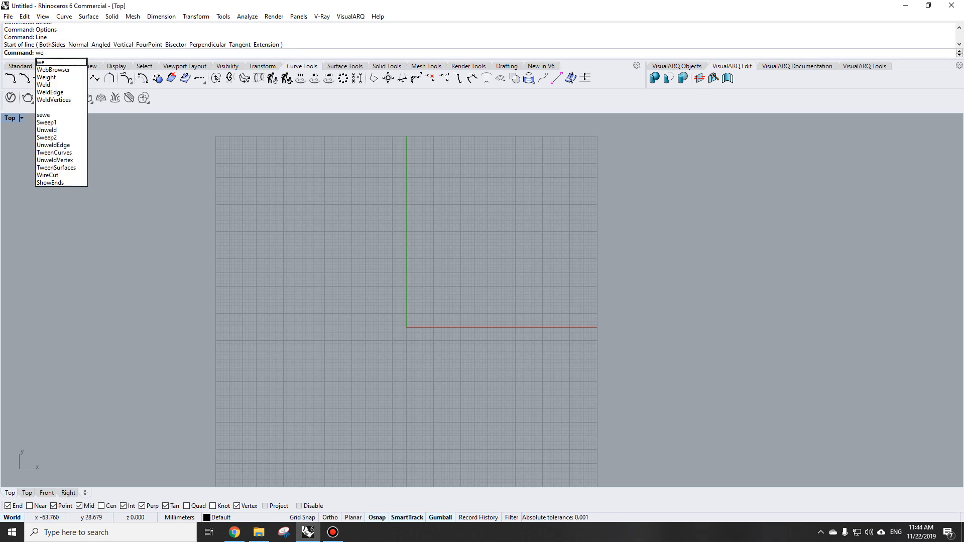
key("Return")
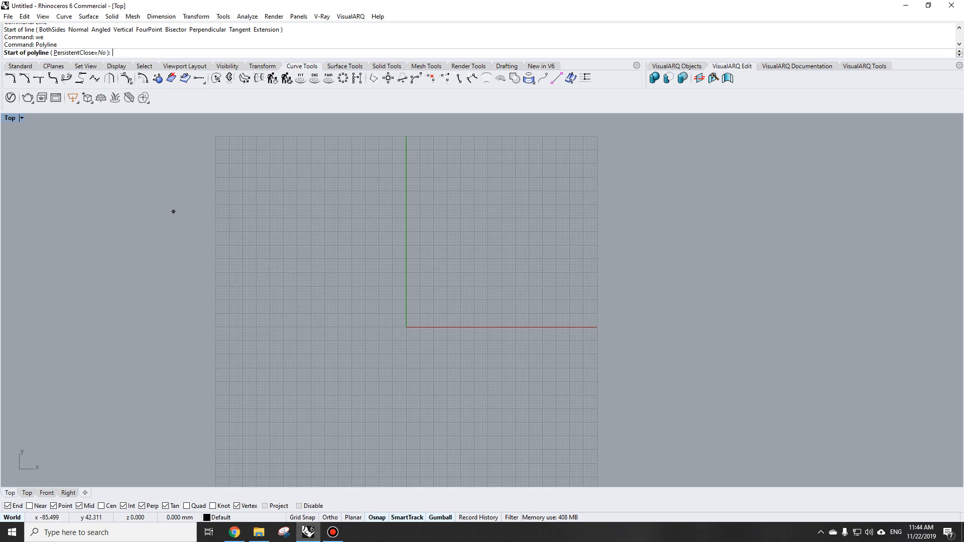
left_click(265, 175)
left_click(187, 234)
left_click(199, 301)
left_click(305, 291)
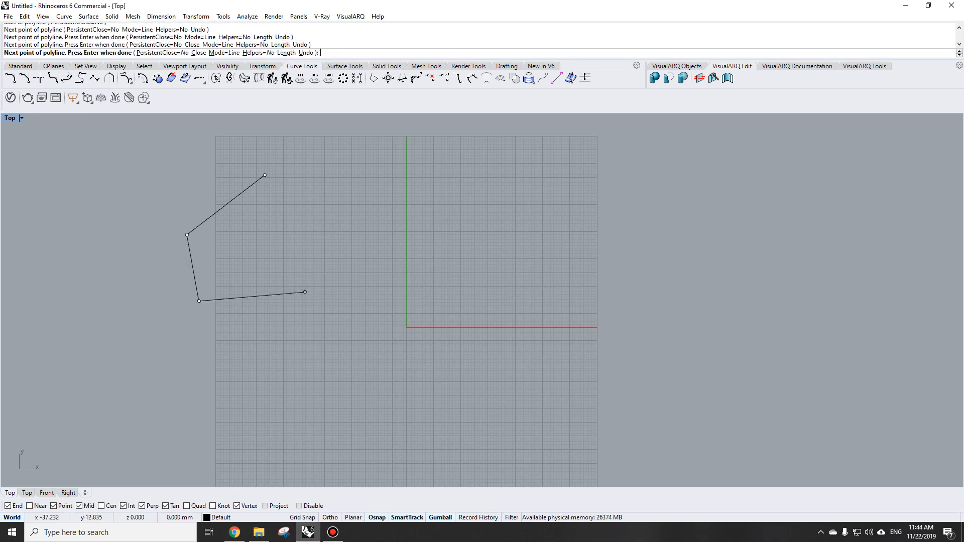
left_click(368, 212)
left_click(426, 214)
left_click(450, 246)
key("Return")
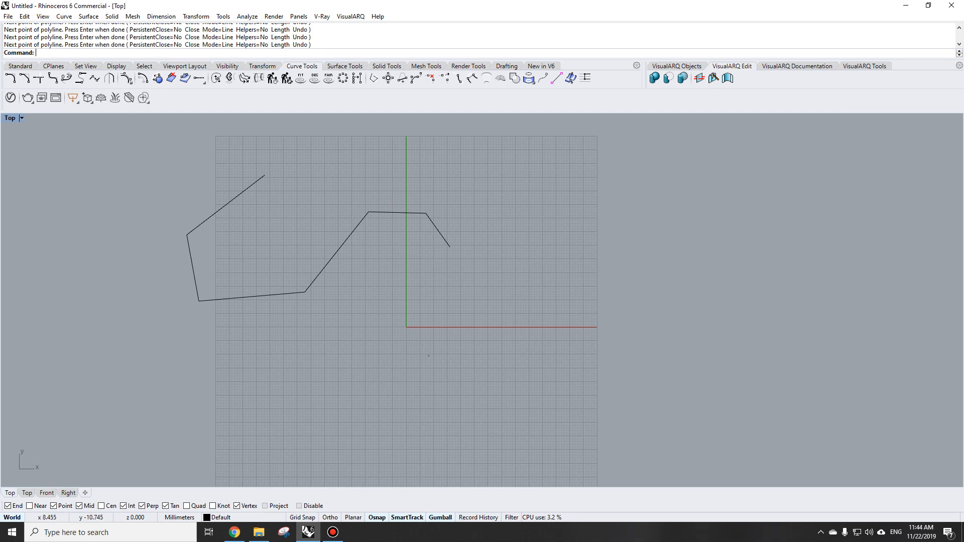
- Show the polyline's control points, inspect it in a rotated view and restore the Top view
left_click_drag(428, 356, 203, 259)
type("rt")
key("Return")
left_click_drag(323, 369, 338, 322)
key("F10")
type("TweenCurves")
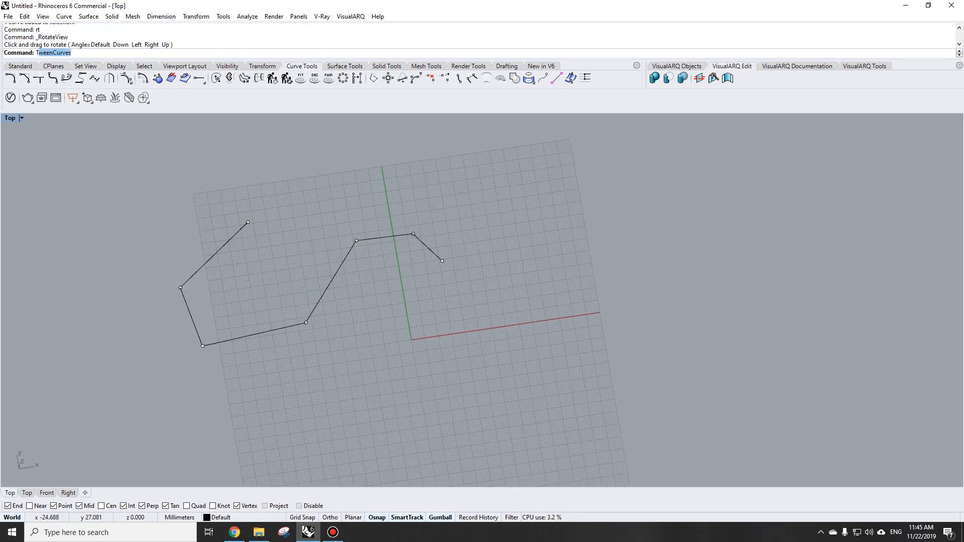
key("Return")
- Delete the zigzag polyline with the alias e
scroll(333, 345, "down", 6)
left_click_drag(344, 364, 241, 262)
scroll(319, 305, "up", 6)
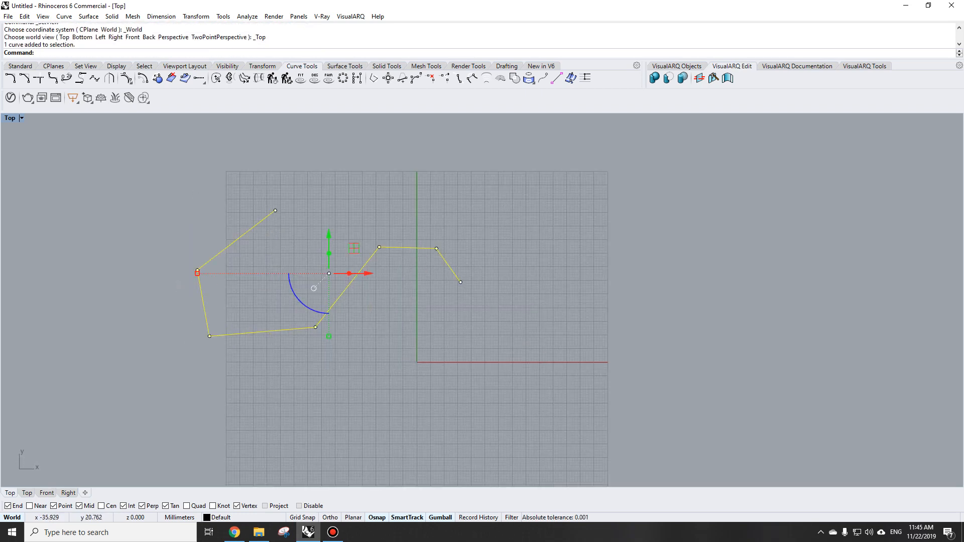
type("e")
key("Return")
scroll(320, 258, "down", 5)
scroll(321, 258, "up", 3)
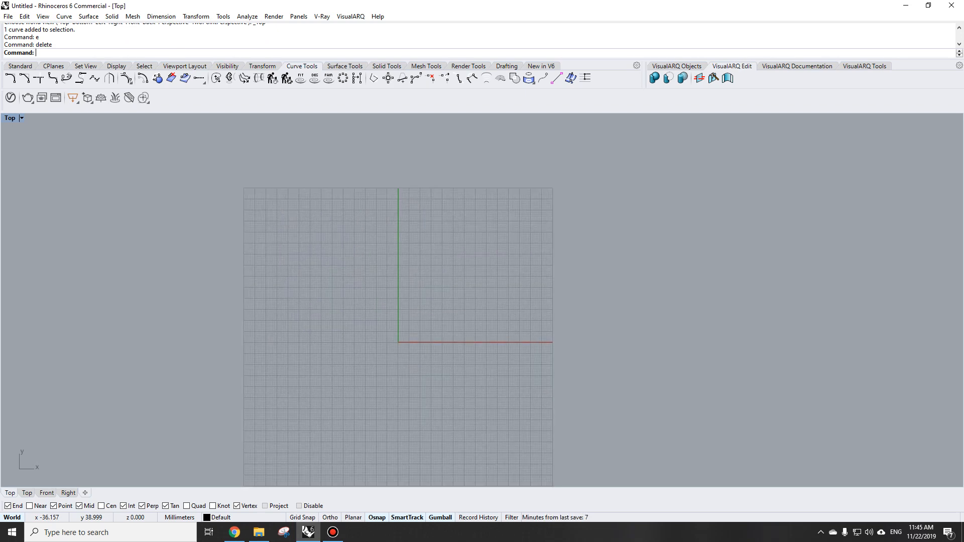
- Try to start a command named Spline
type("Slp")
key("Escape")
type("Slip")
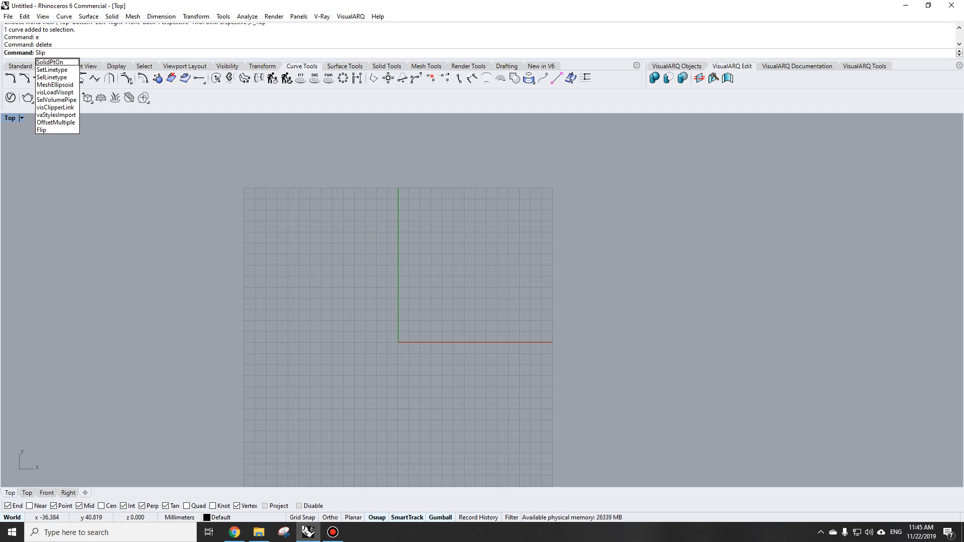
key("BackSpace")
key("BackSpace")
key("BackSpace")
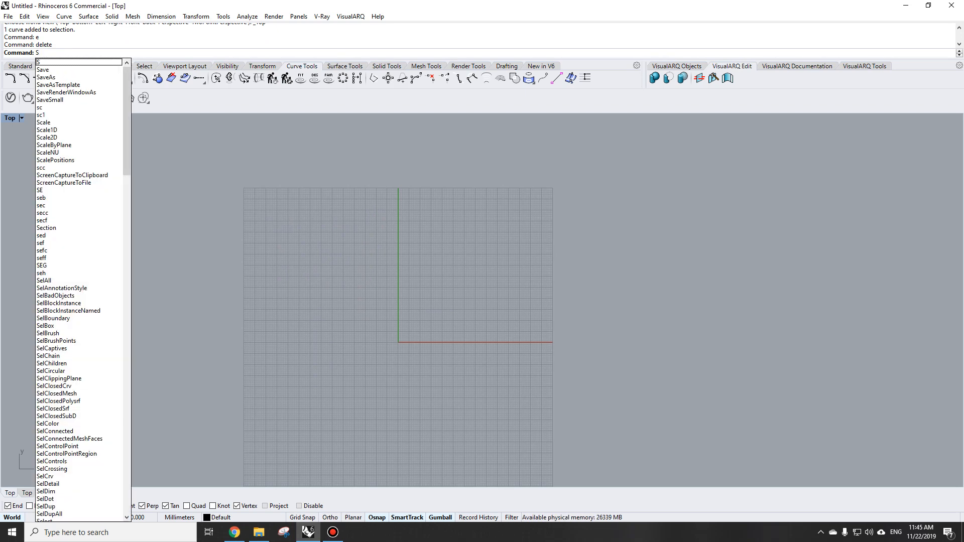
type("plin")
key("BackSpace")
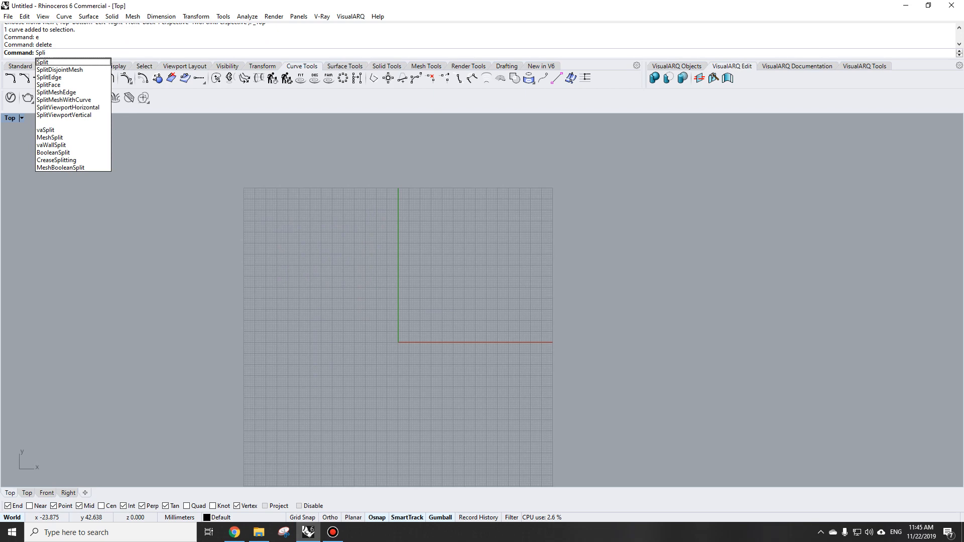
key("BackSpace")
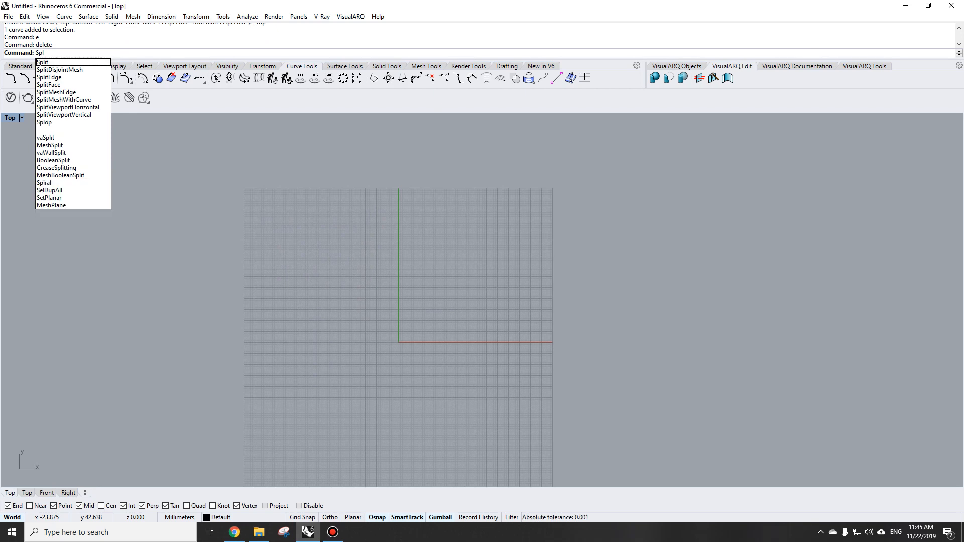
type("ine")
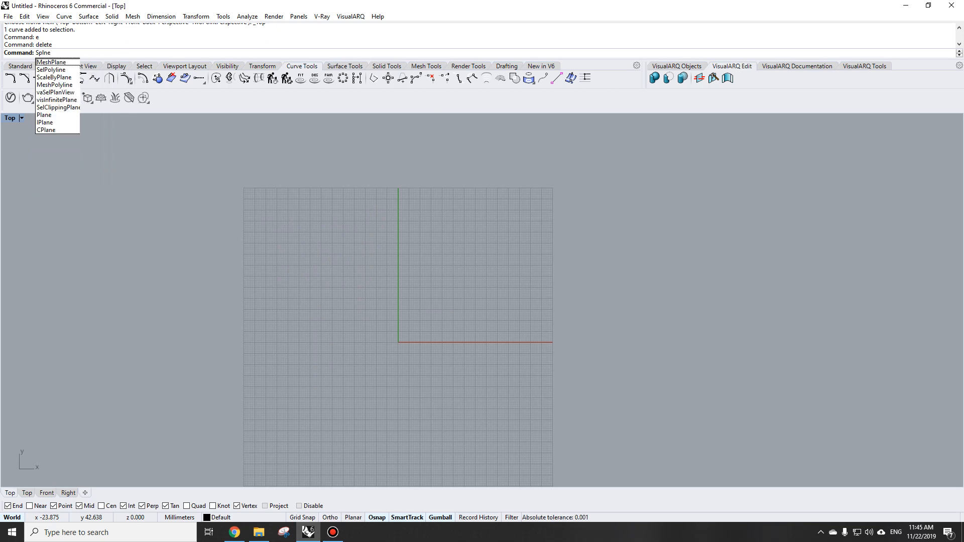
key("BackSpace")
key("BackSpace")
key("BackSpace")
type("li")
key("BackSpace")
key("BackSpace")
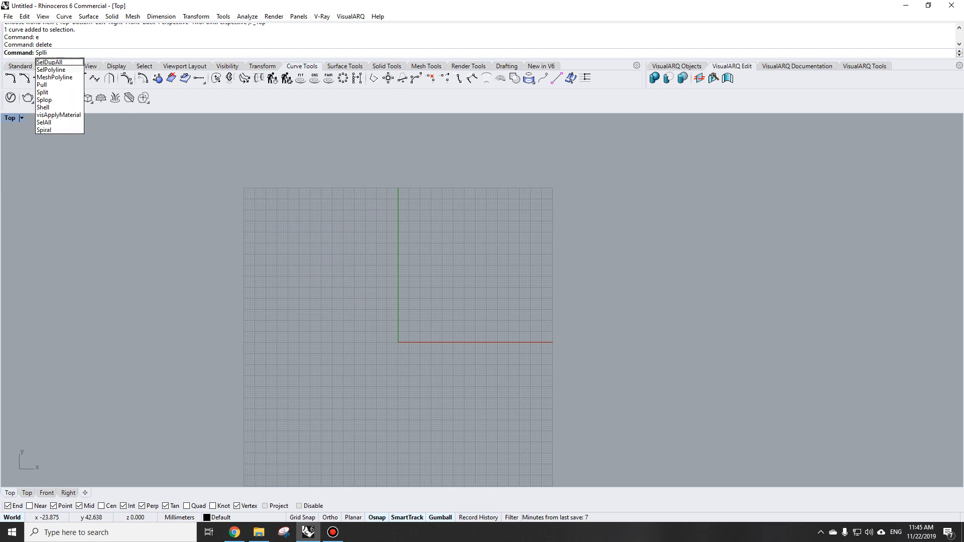
type("ine")
key("Return")
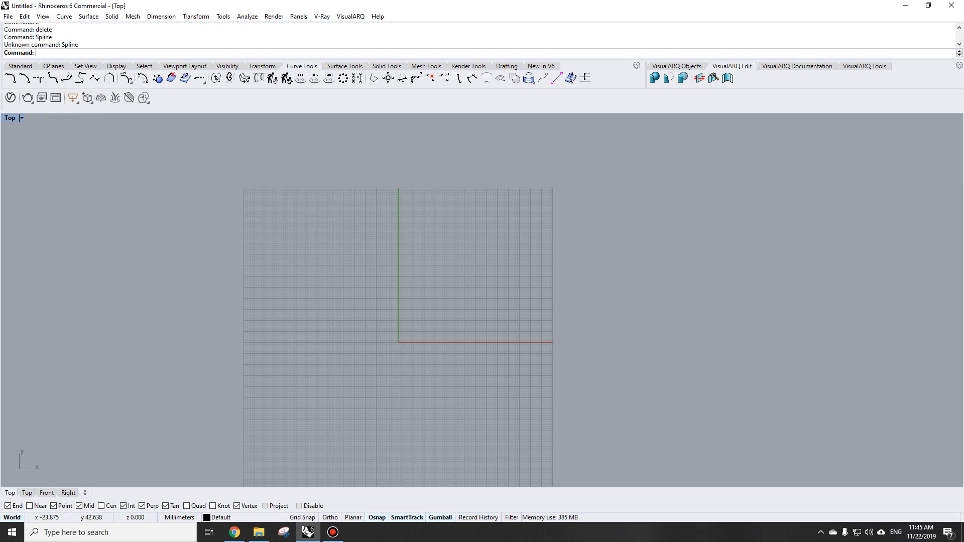
type("we")
key("Return")
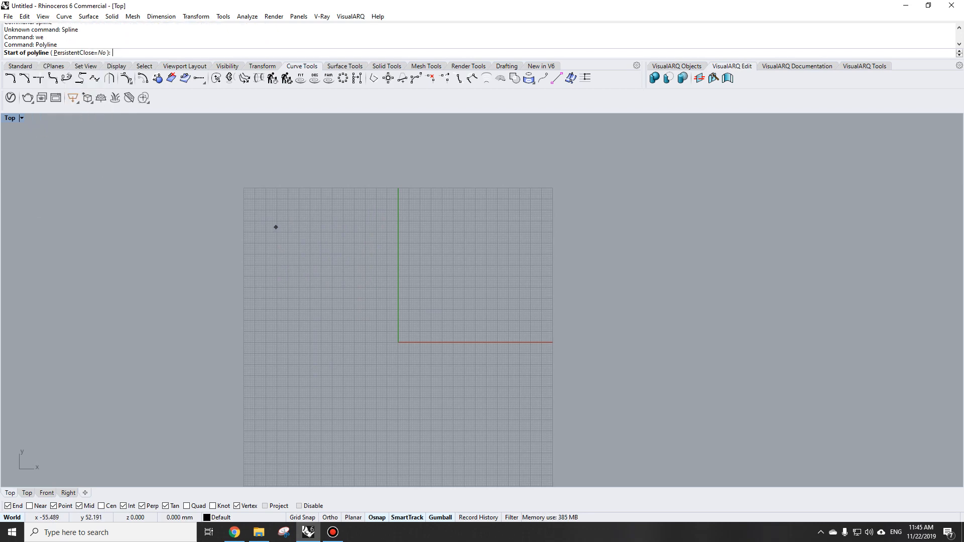
key("Escape")
- Run the alias WS to check the name of the command it starts in the command history, and cancel it
type("w")
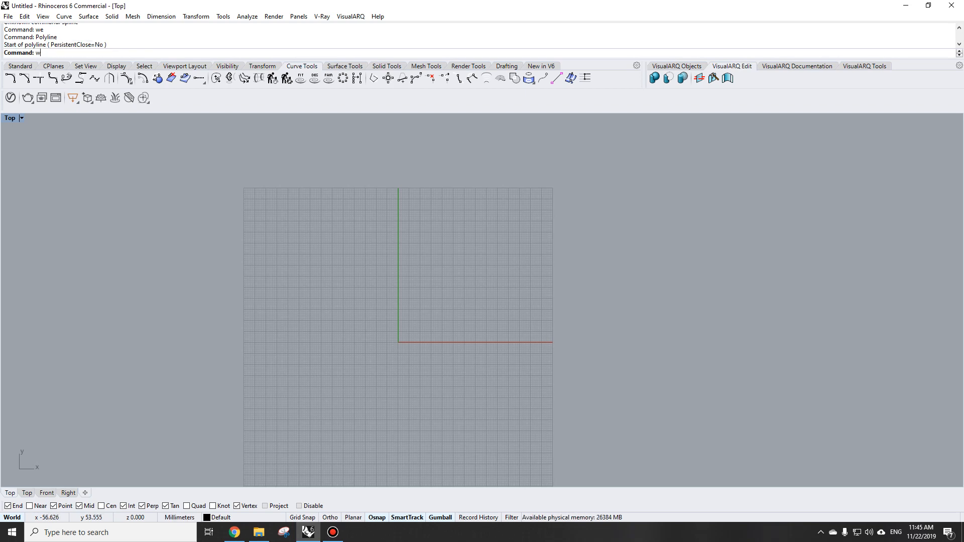
type("s")
key("Return")
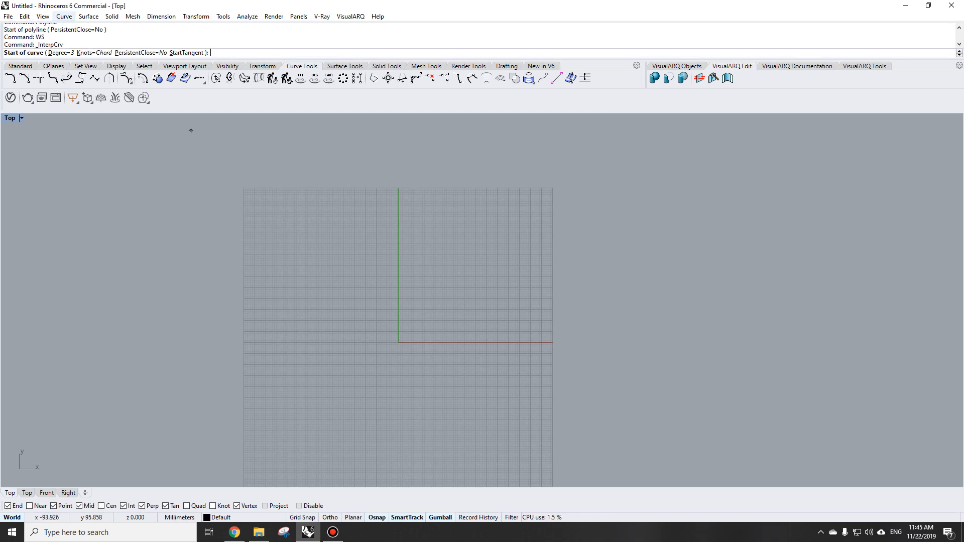
left_click_drag(63, 44, 38, 45)
key("Escape")
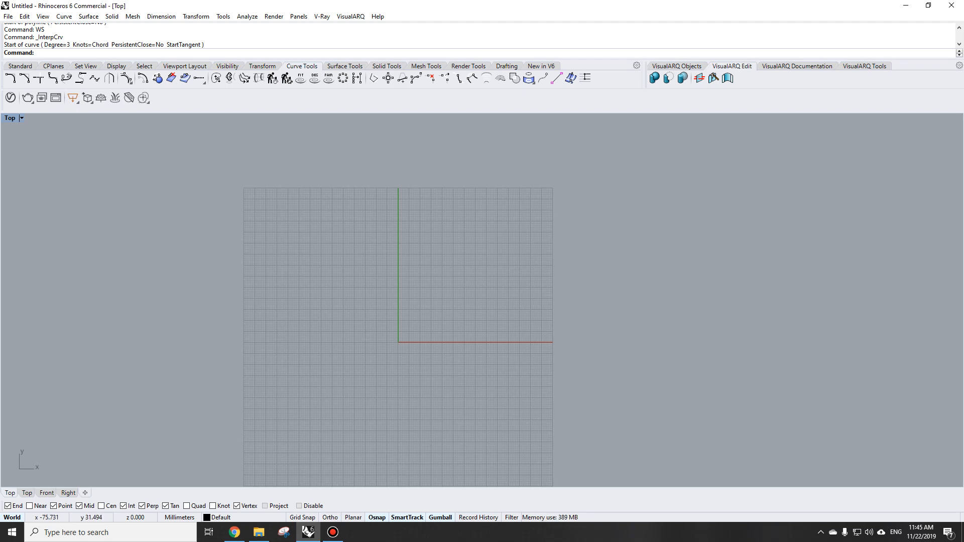
- Draw an open interpolated curve (InterpCrv) of degree 3 winding through seven points across the grid, using the alias WS
type("WS")
key("Return")
left_click(334, 192)
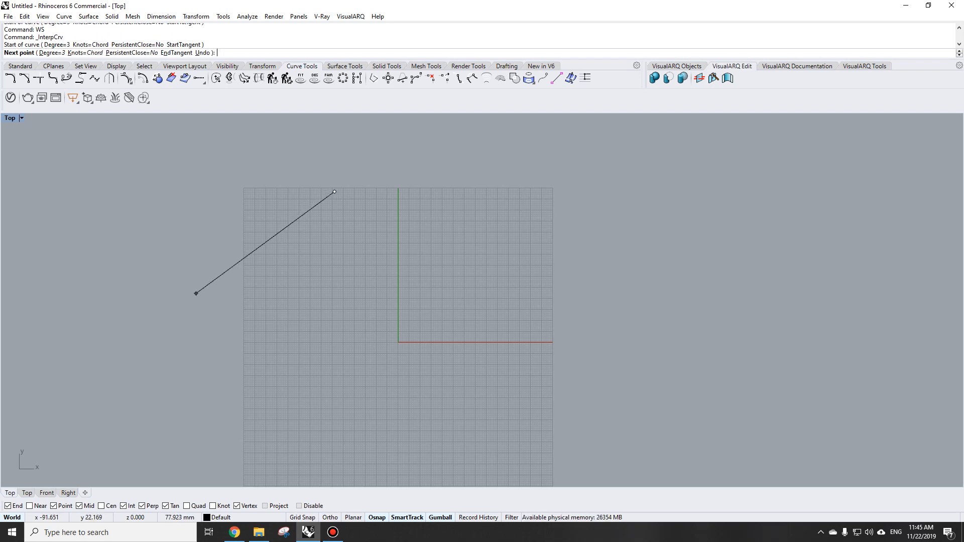
left_click(194, 297)
left_click(365, 364)
left_click(226, 393)
left_click(351, 419)
left_click(457, 306)
left_click(495, 273)
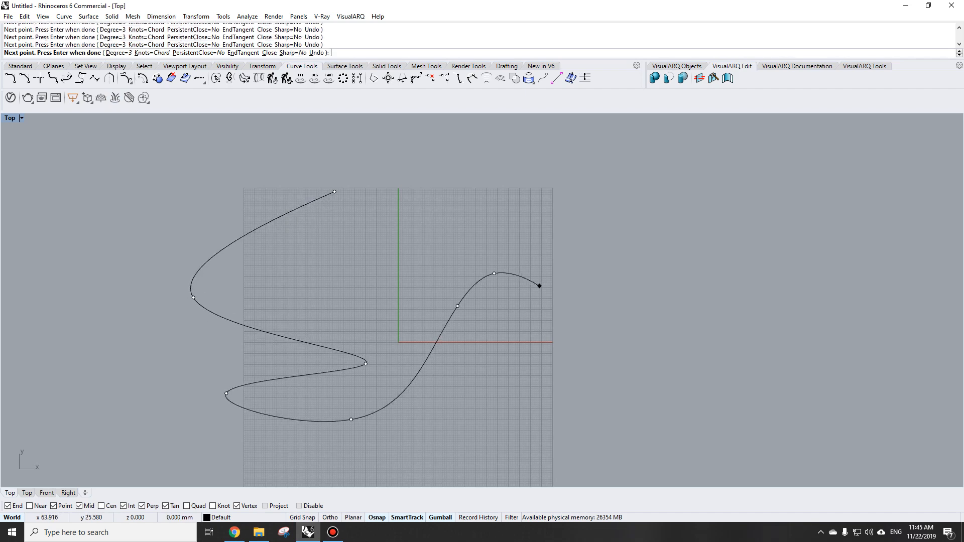
key("Return")
- Delete the interpolated curve with the alias e
left_click(348, 353)
type("e")
key("Return")
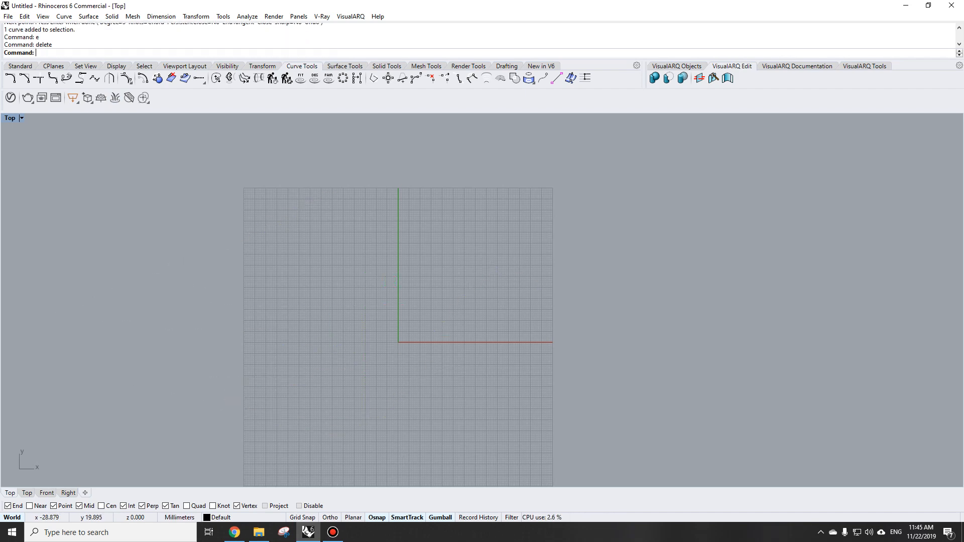
scroll(333, 299, "down", 4)
scroll(332, 310, "up", 4)
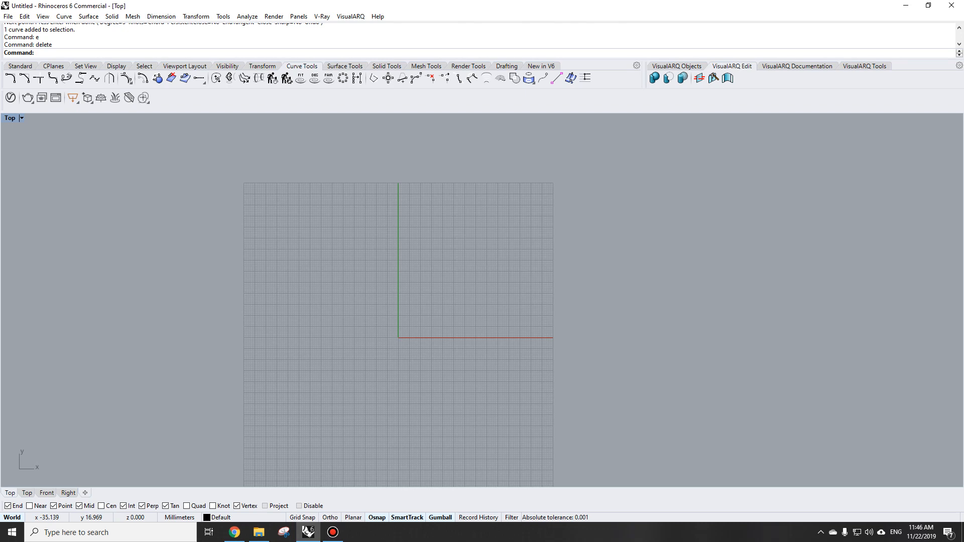
- Draw two separate Polyline segments with the alias we, one horizontal and one vertical, meeting at a corner beside the green axis
type("pl")
key("Return")
left_click(306, 215)
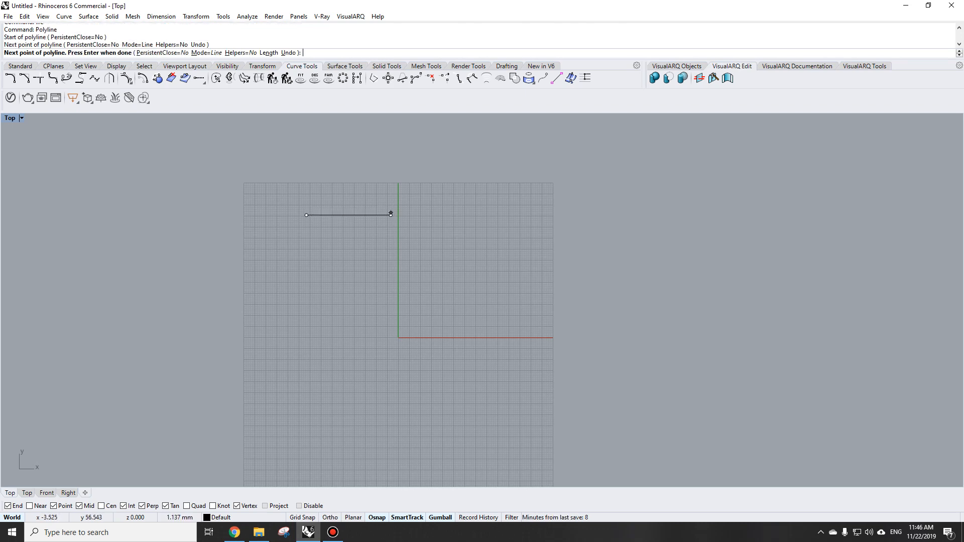
key("Return")
key("Return")
left_click(390, 215)
left_click(390, 330)
key("Return")
- Draw two crossing Polyline segments, a near-horizontal one starting at about (-45, 28) and a diagonal one ending at about (51, 43)
key("Return")
left_click(300, 276)
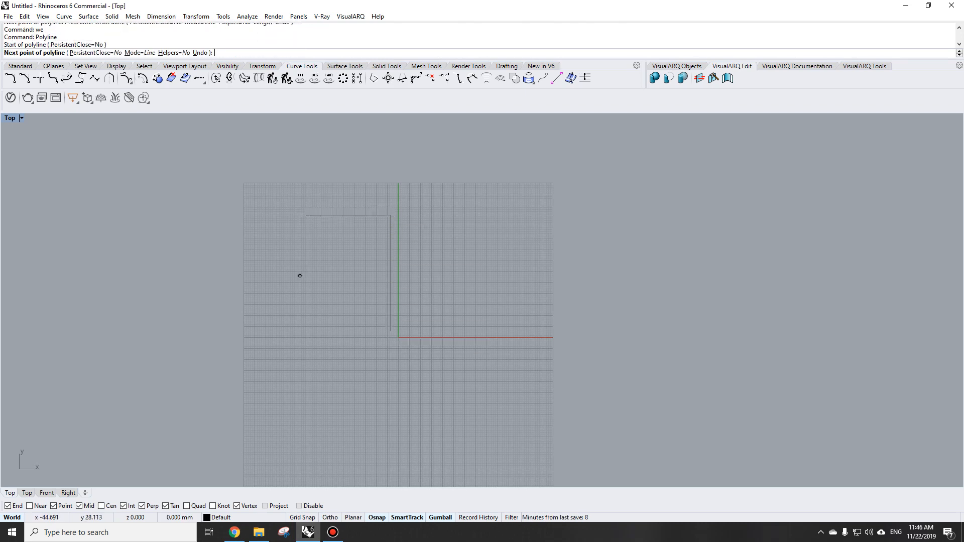
left_click(564, 281)
key("Return")
key("Return")
left_click(347, 334)
left_click(512, 243)
key("Return")
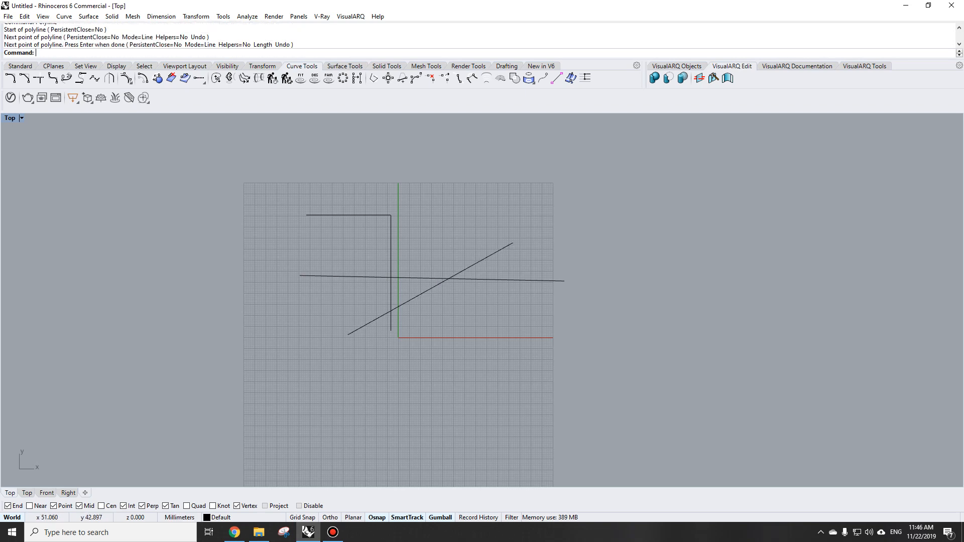
scroll(473, 260, "up", 4)
right_click_drag(388, 321, 282, 326)
scroll(282, 327, "down", 4)
scroll(281, 326, "up", 4)
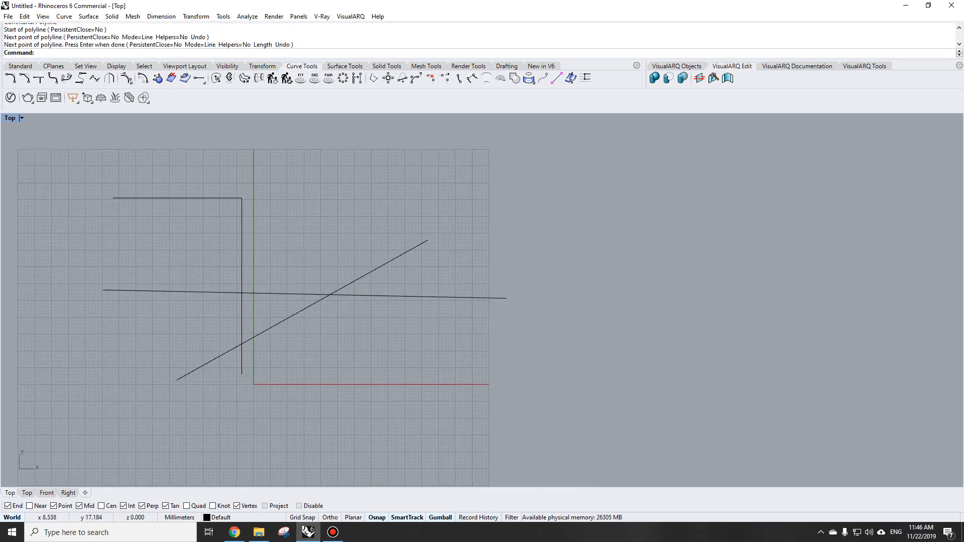
type("pl")
key("Return")
left_click(386, 177)
left_click(285, 241)
key("Escape")
- Draw an open S-shaped interpolated curve of degree 3 through four points, crossing the near-horizontal and diagonal lines
type("ic")
key("Return")
left_click(351, 172)
left_click(271, 287)
left_click(374, 410)
left_click(297, 437)
key("Return")
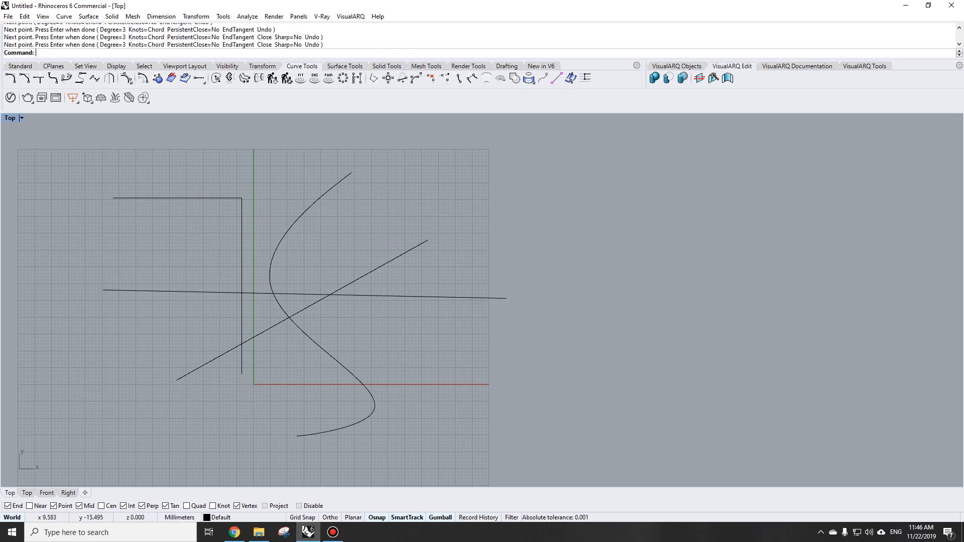
- Switch to the Google Slides presentation in Chrome, view the Curve slide for the list of curve commands, and return to Rhino
scroll(153, 331, "up", 4)
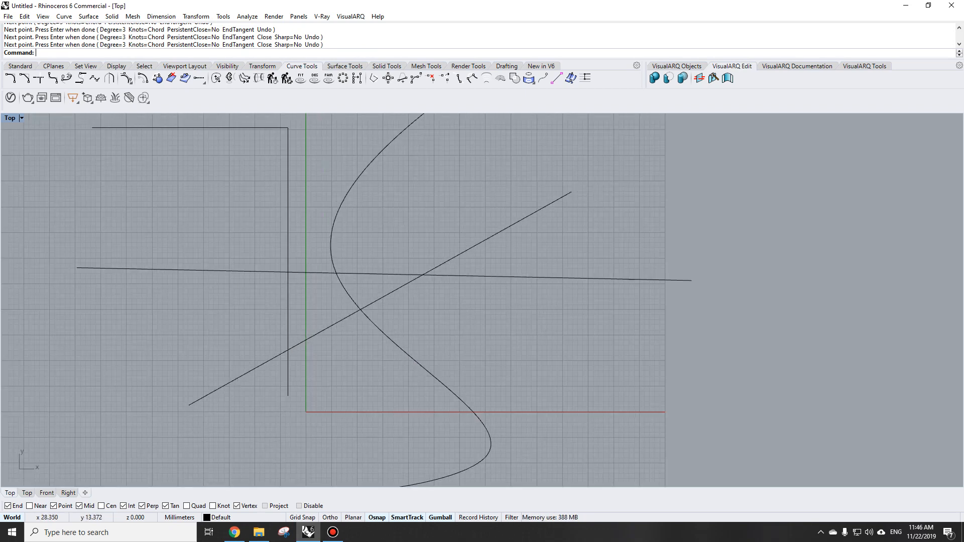
scroll(375, 345, "down", 3)
scroll(333, 193, "up", 2)
scroll(304, 211, "up", 2)
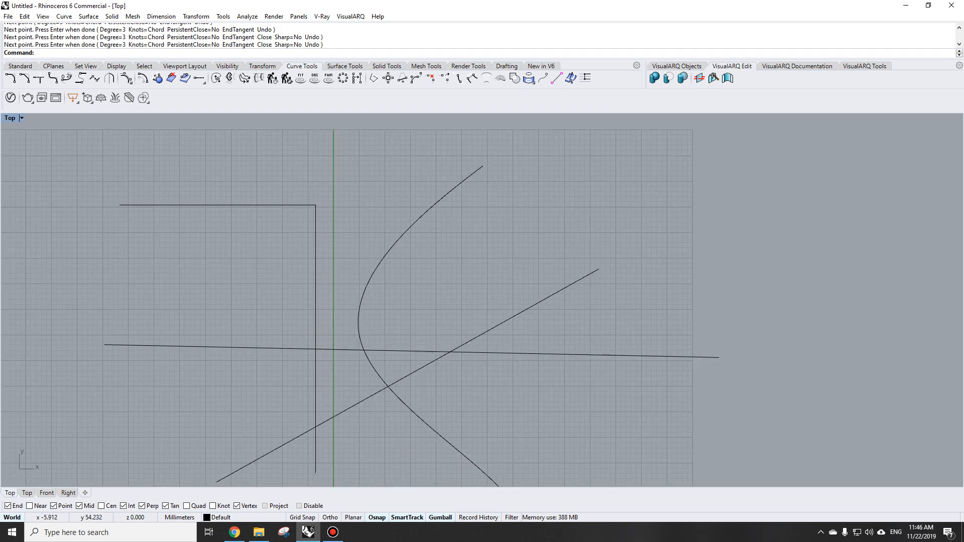
left_click(234, 532)
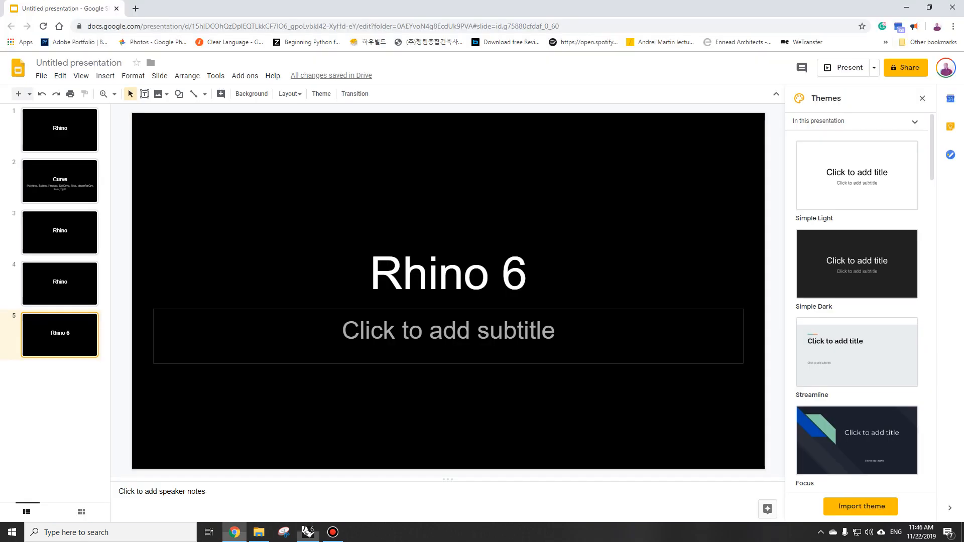
left_click(59, 181)
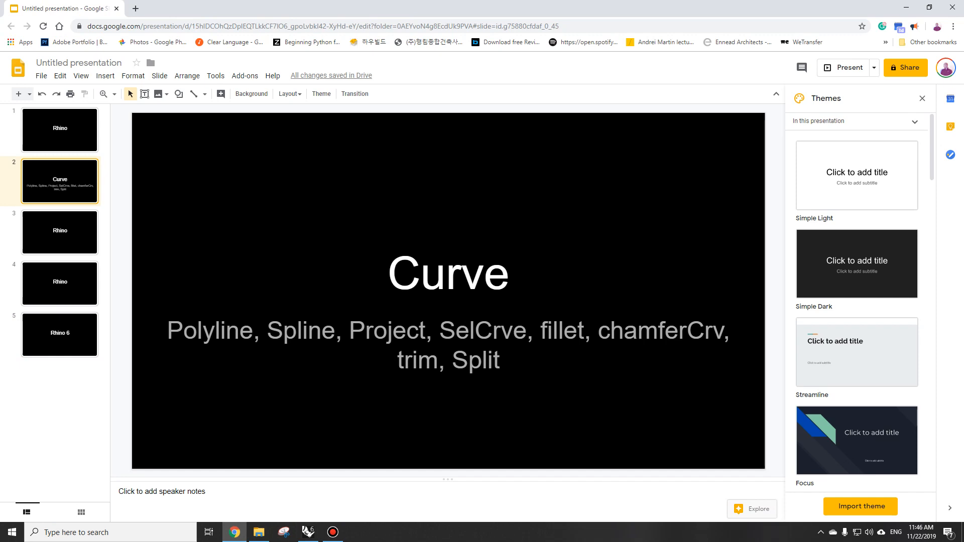
left_click(308, 532)
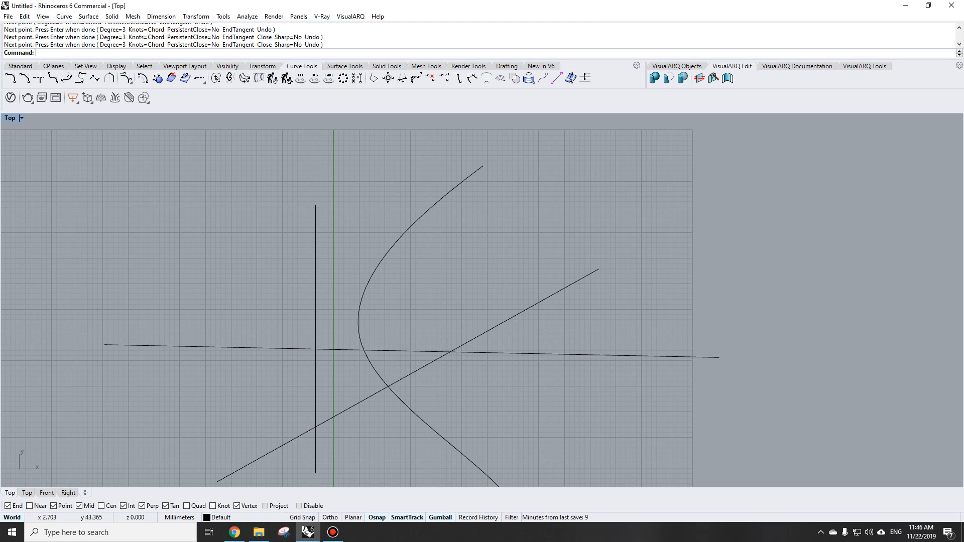
- Fillet the corner between the horizontal and vertical lines without changing the current radius, and undo the fillet
type("fil")
key("Return")
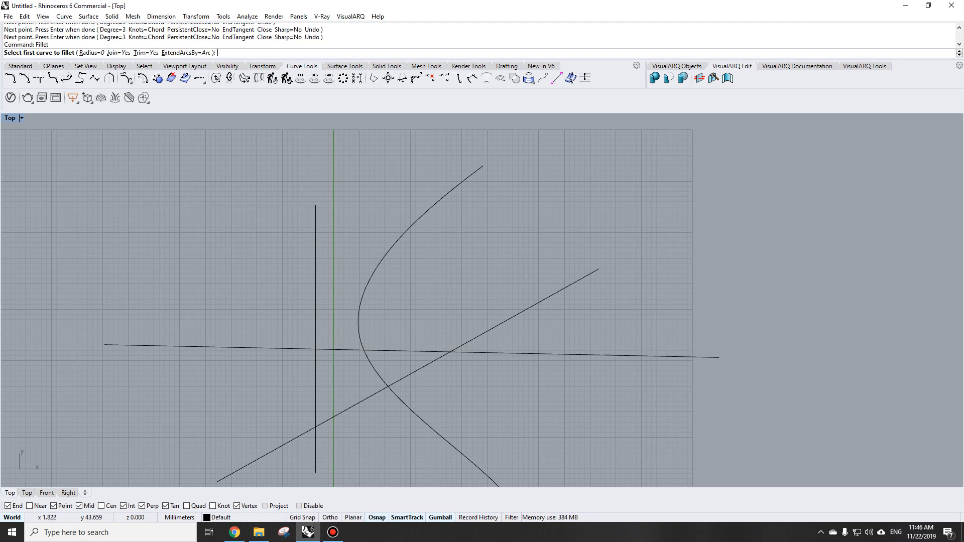
left_click(281, 205)
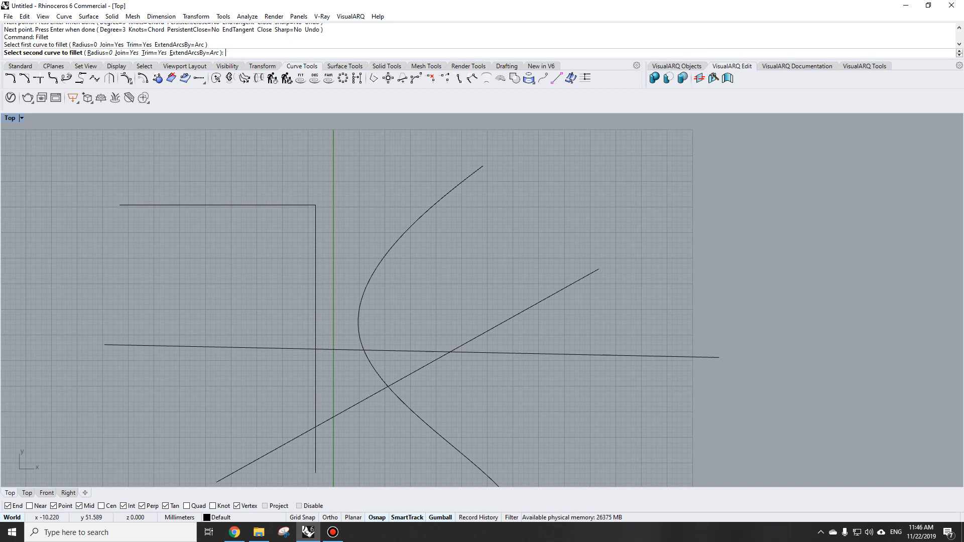
left_click(314, 246)
key("ctrl+z")
key("Escape")
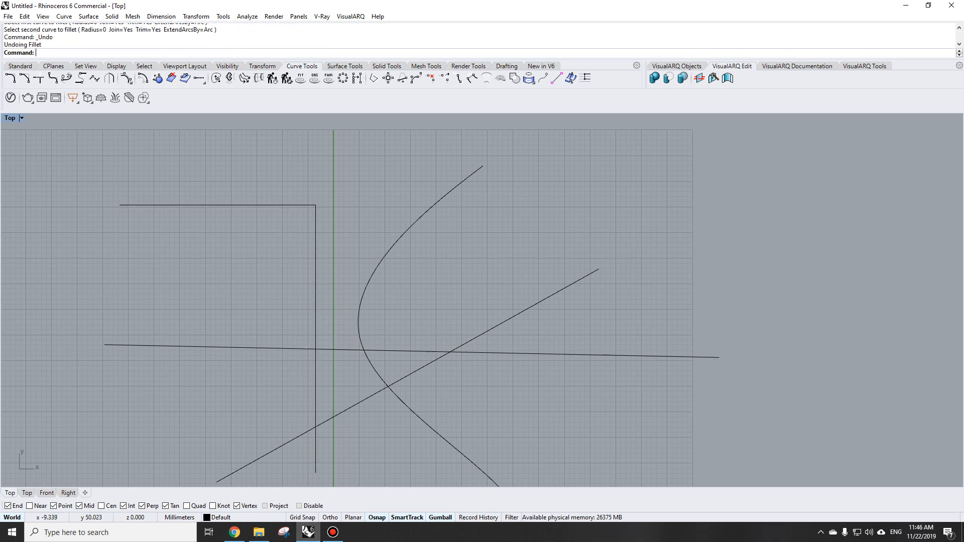
- Fillet the corner between the horizontal and vertical lines with a radius of 1, and undo the fillet
key("Return")
type("r")
key("Return")
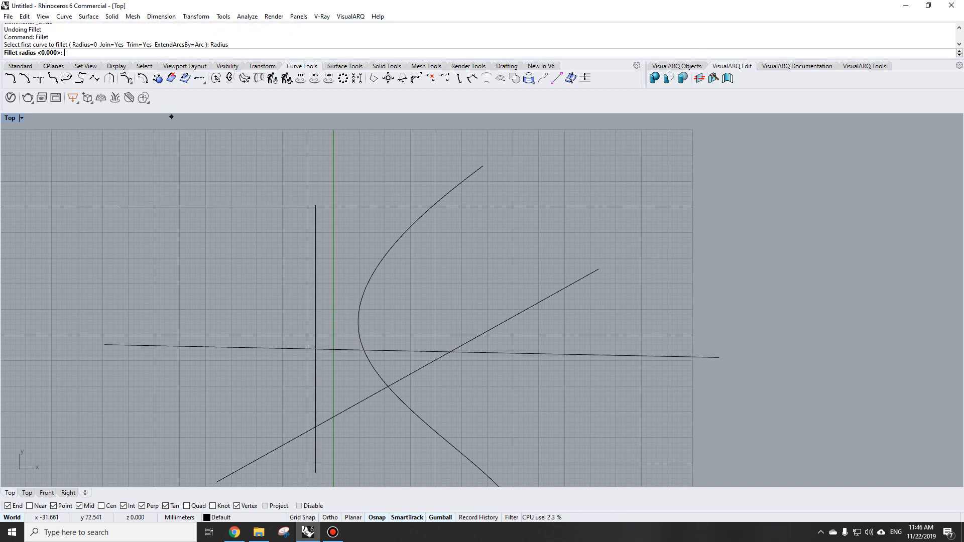
type("1")
key("Return")
left_click(304, 205)
left_click(316, 221)
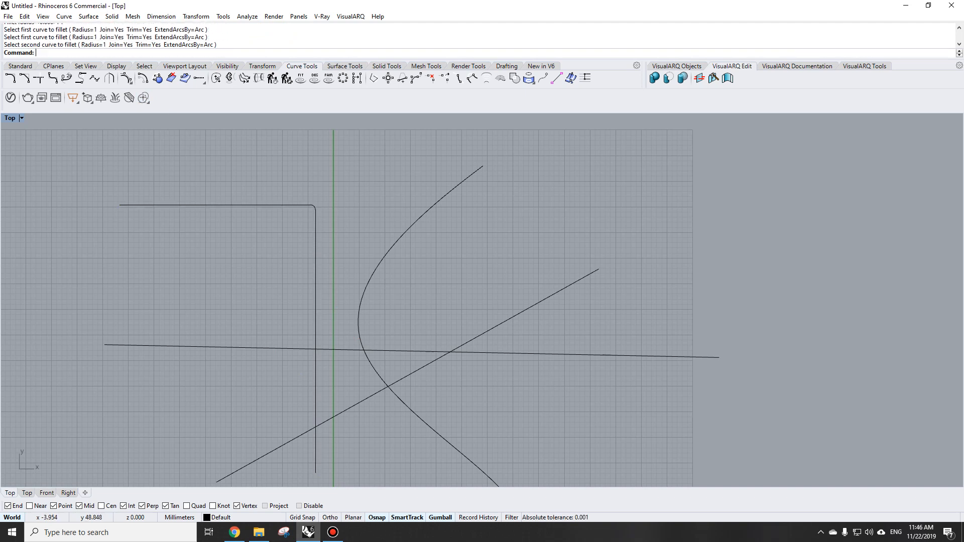
key("ctrl+z")
key("Escape")
- Fillet the corner between the horizontal and vertical lines with a radius of 10, and undo the fillet
key("Return")
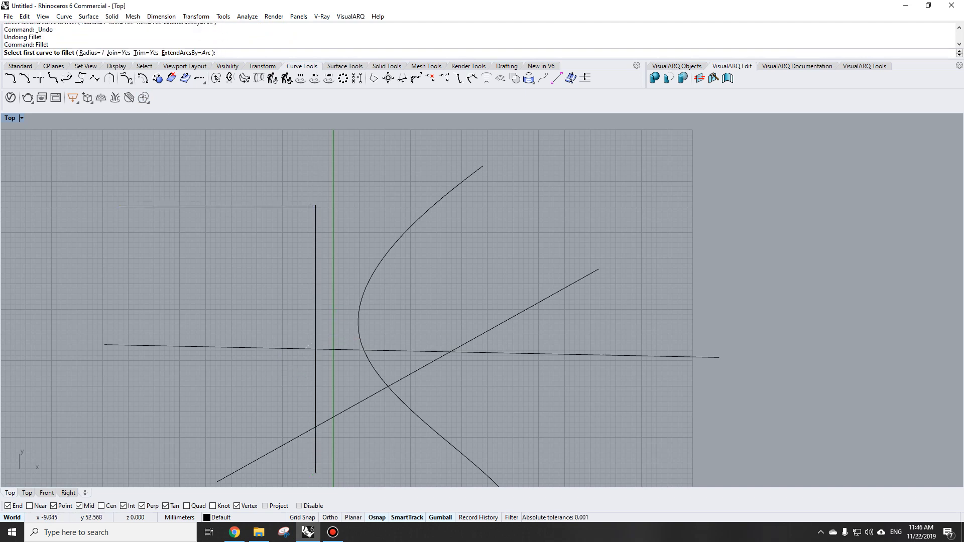
type("10")
key("Return")
left_click(289, 205)
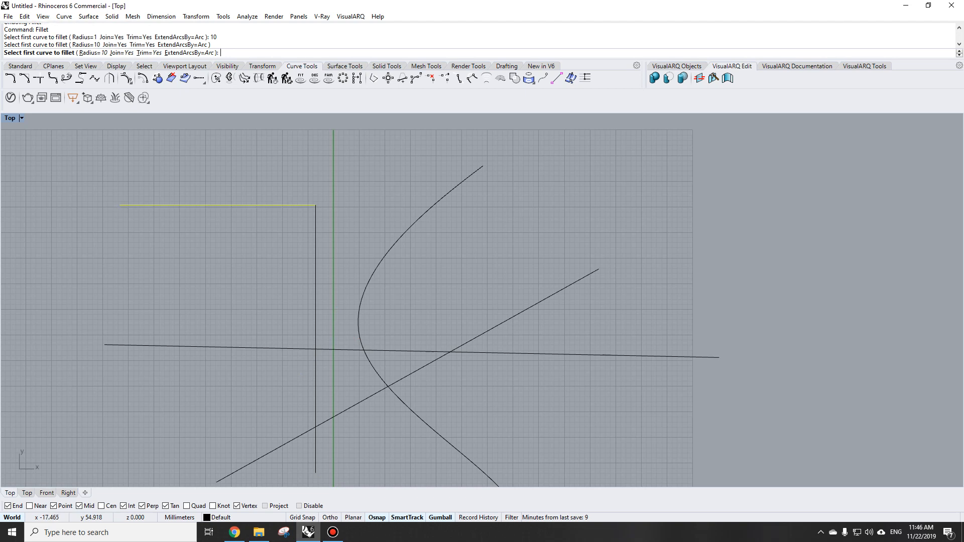
left_click(315, 226)
key("ctrl+z")
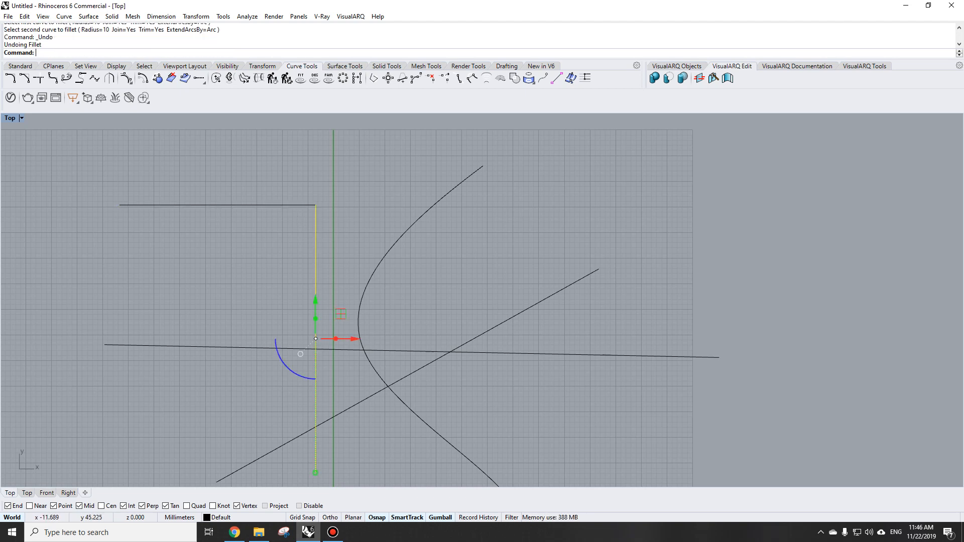
key("Escape")
- Start Fillet with the alias f, apply it to the same two corner lines at the current radius, and undo the fillet
type("f")
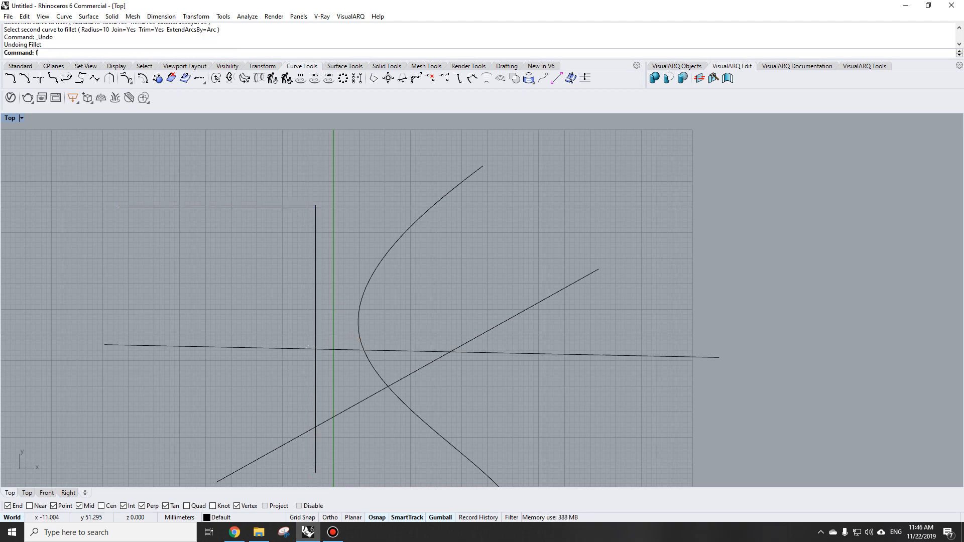
key("Return")
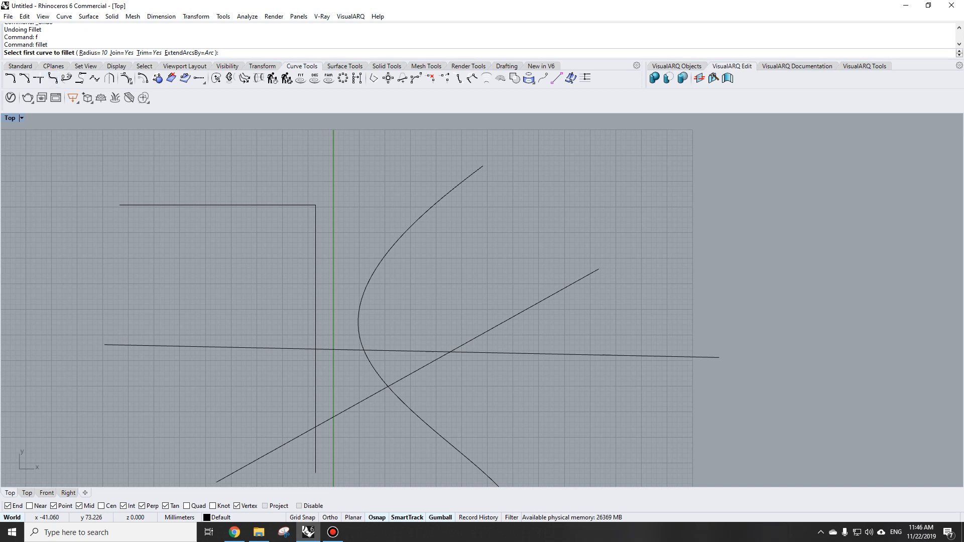
type("f")
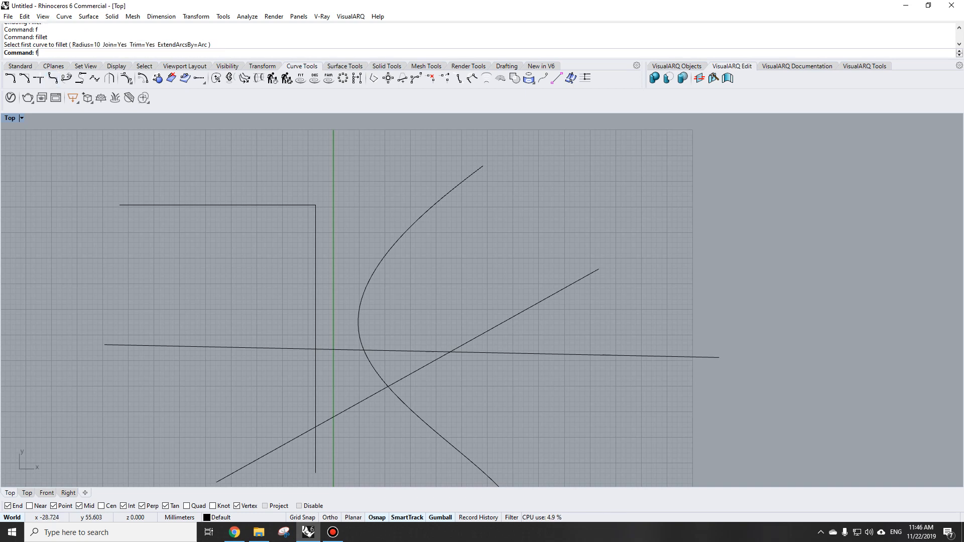
key("Return")
left_click(280, 204)
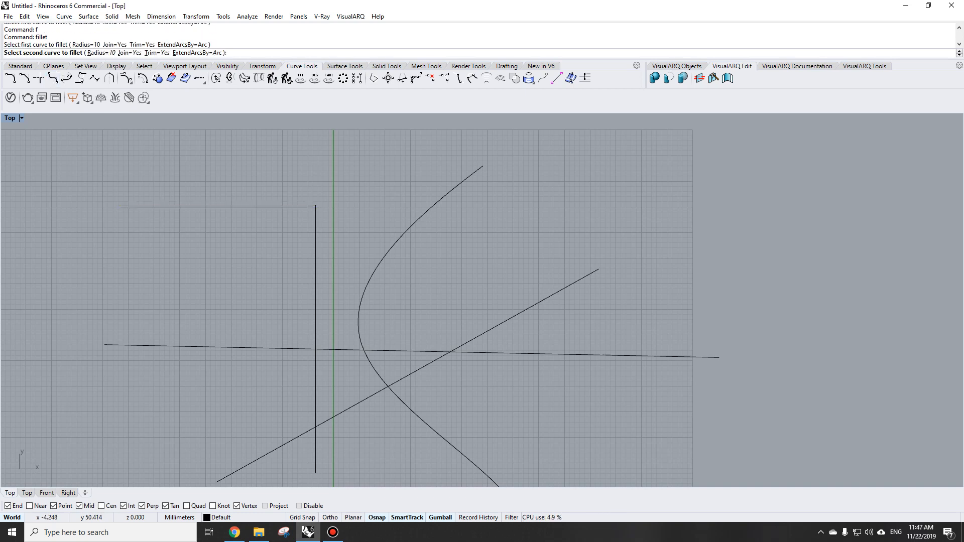
left_click(315, 331)
key("ctrl+z")
key("Escape")
type("f")
key("Return")
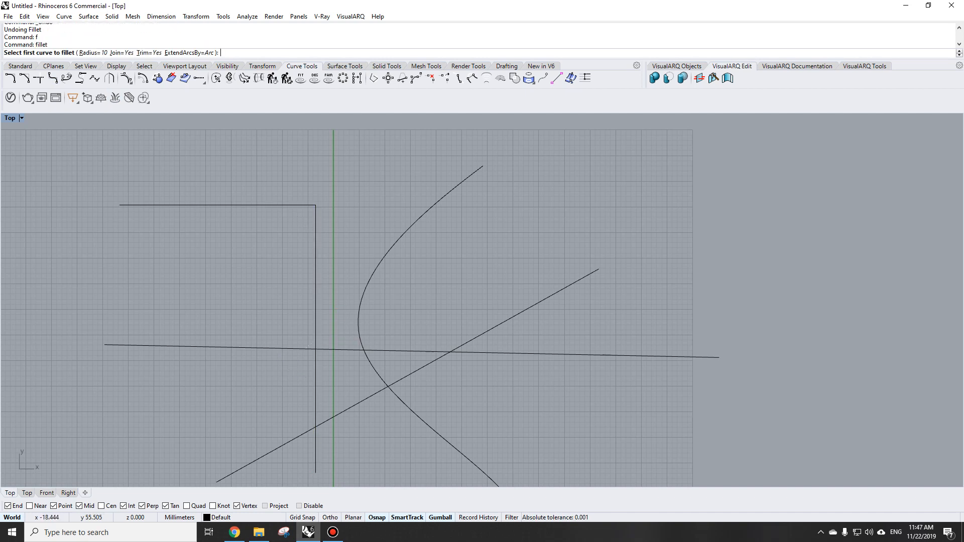
left_click(278, 205)
key("Escape")
type("f")
key("Return")
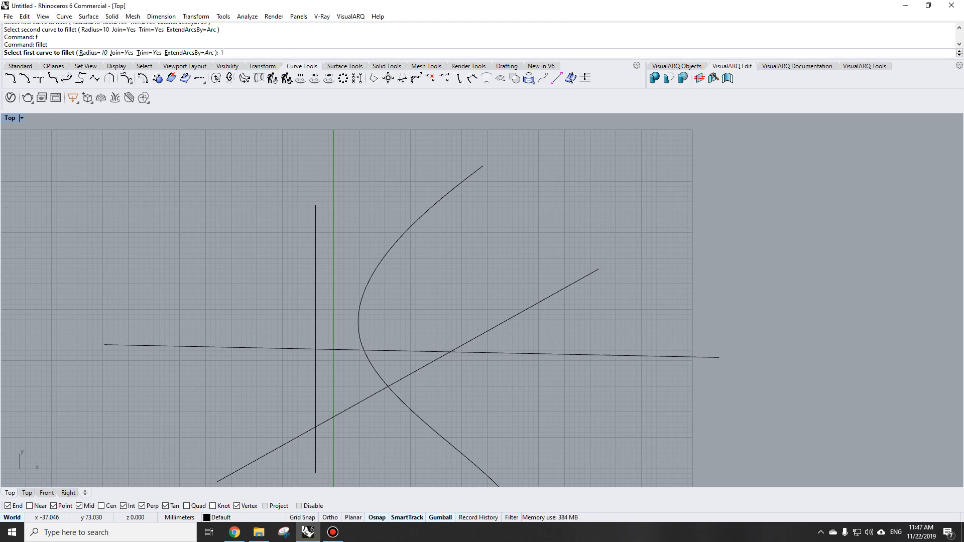
key("Escape")
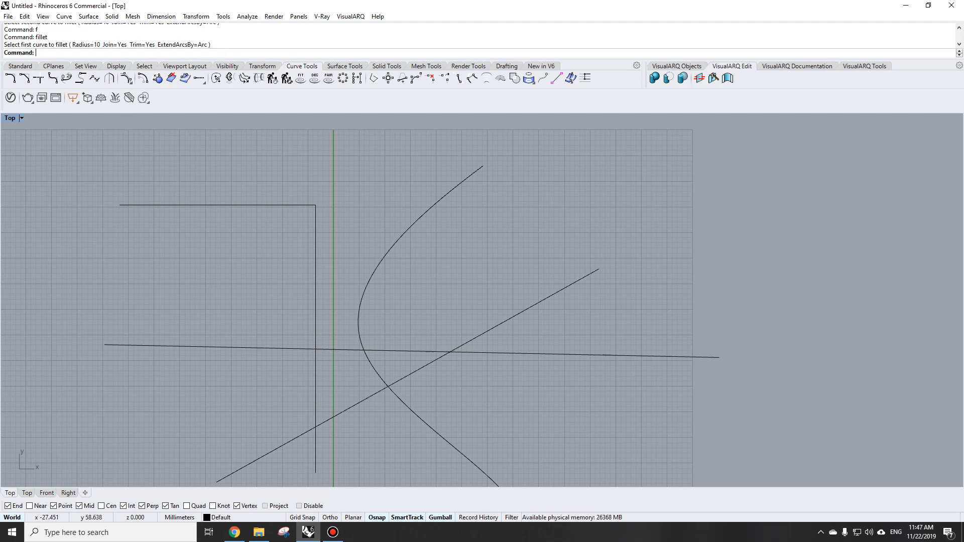
- Try to fillet the corner between the horizontal and vertical lines with a radius of 100, using the alias f
type("f")
key("Return")
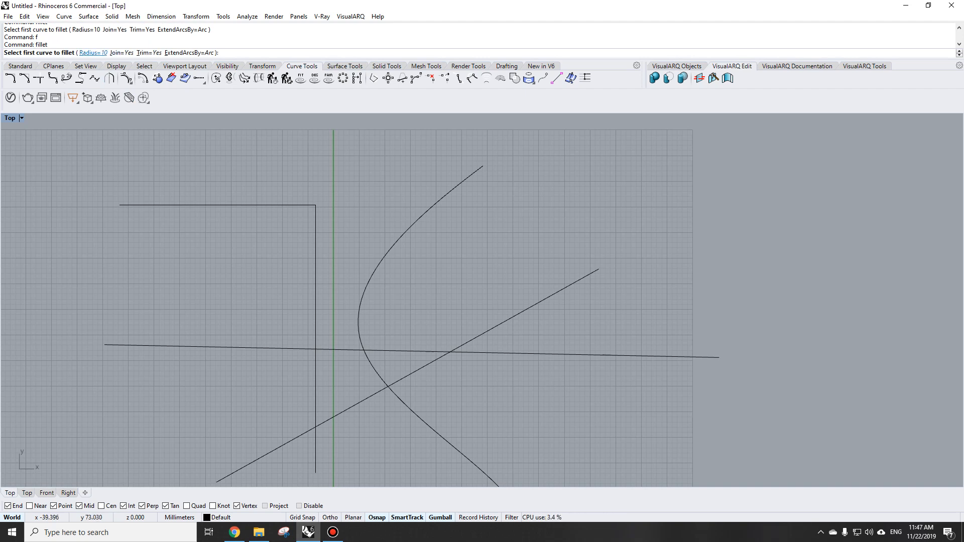
type("r")
key("Return")
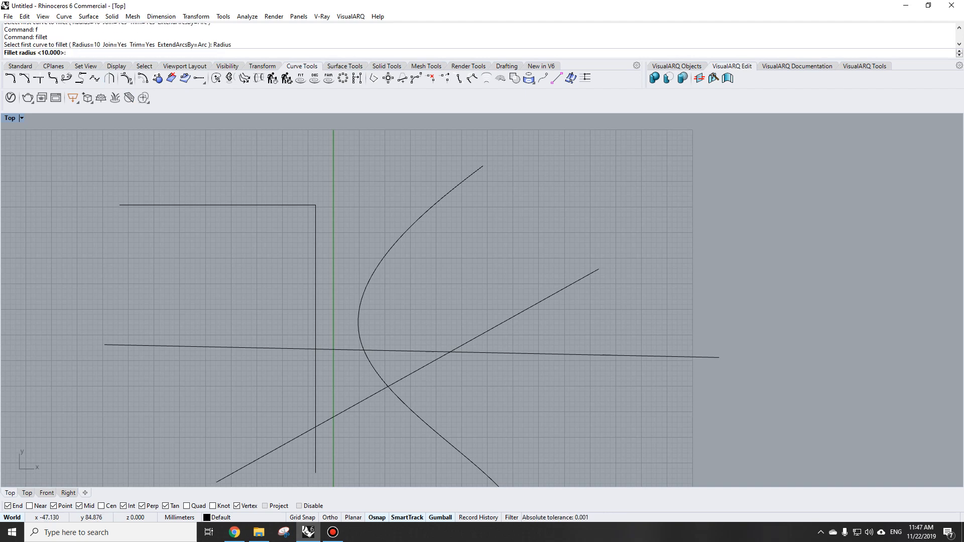
type("100")
key("Return")
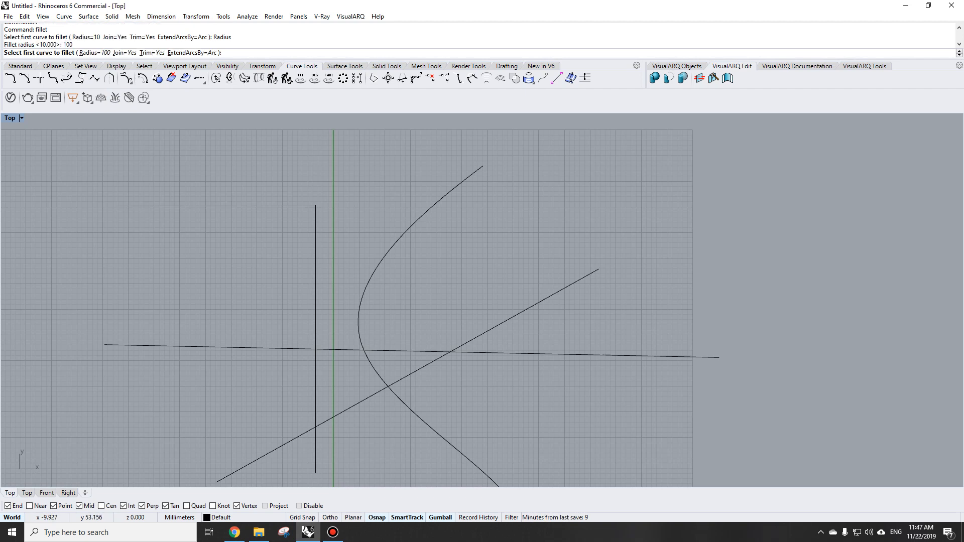
left_click(255, 206)
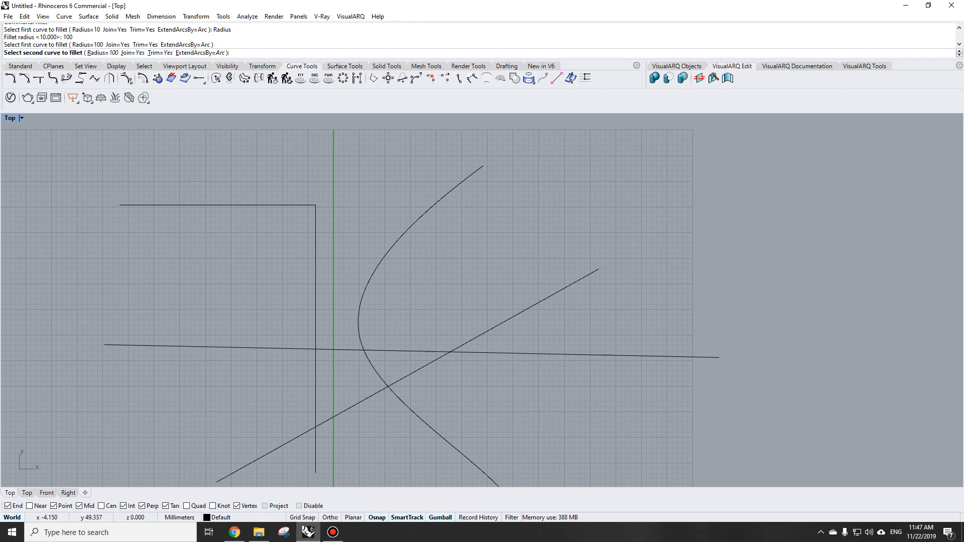
left_click(315, 232)
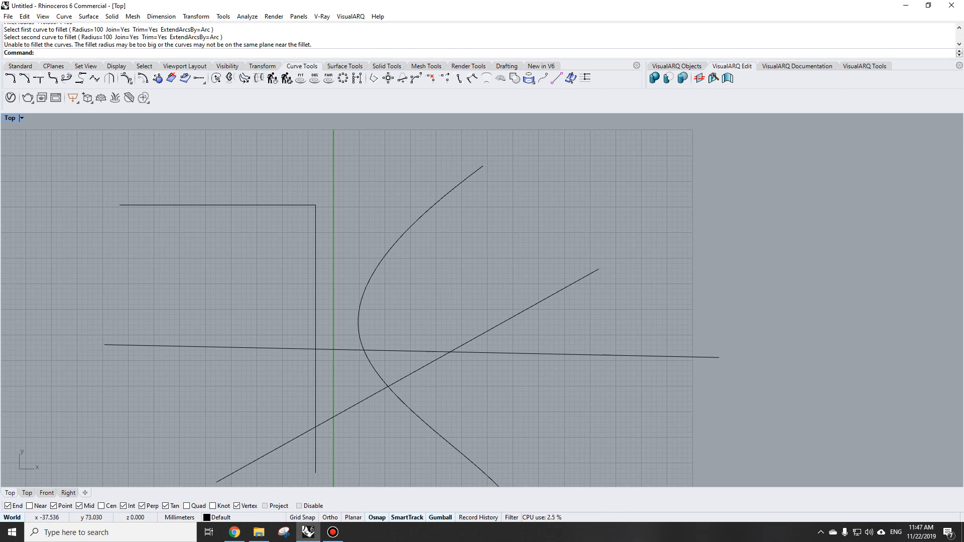
- Fillet the corner between the horizontal and vertical lines with a radius of 20, using the alias f
type("f")
key("Return")
type("r")
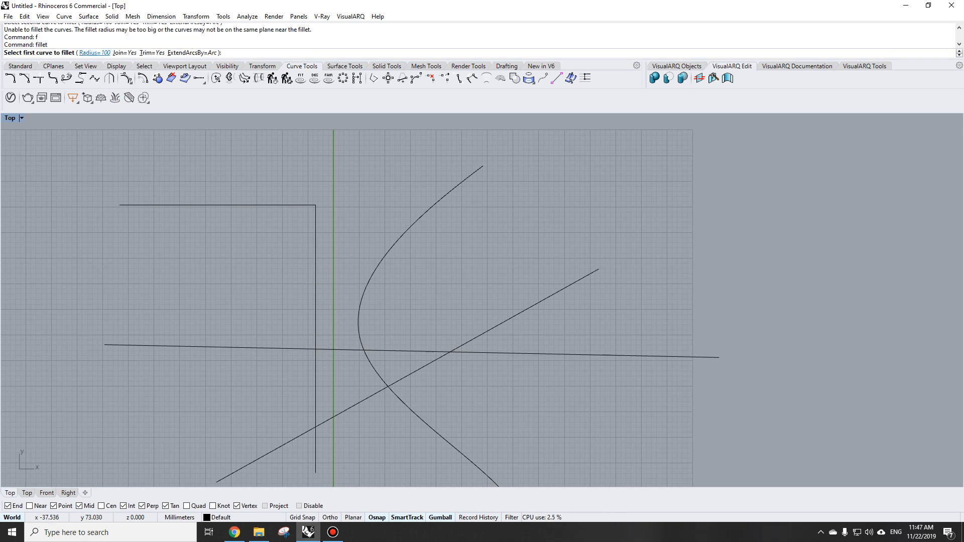
key("Return")
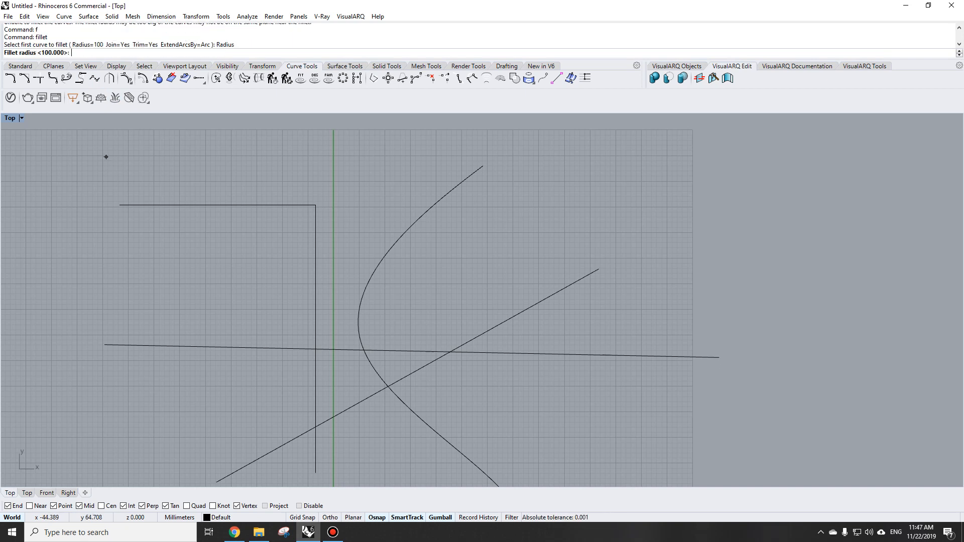
type("20")
key("Return")
left_click(270, 205)
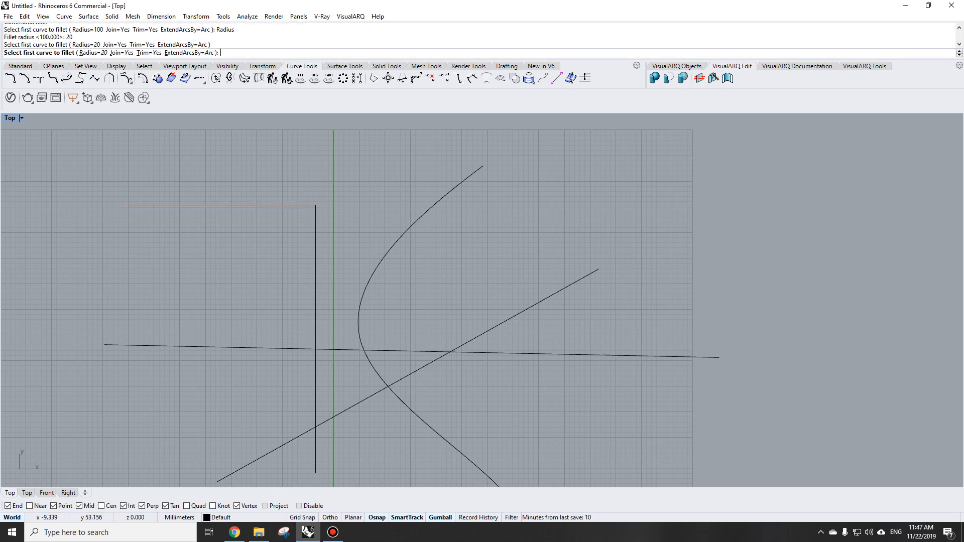
left_click(315, 246)
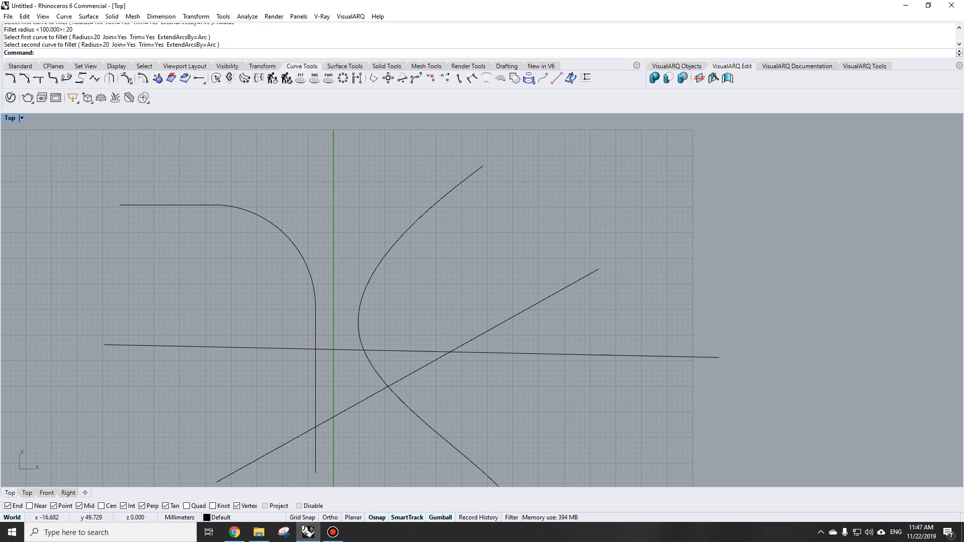
scroll(133, 254, "down", 4)
scroll(201, 249, "up", 4)
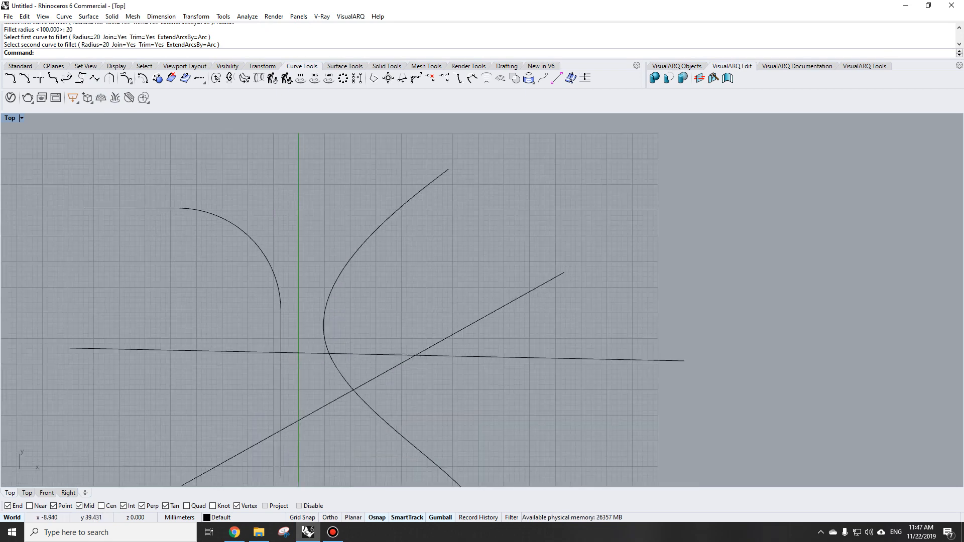
- Explode the filleted corner curve into separate segments, using the alias ed
left_click(263, 254)
type("e")
left_click(239, 260)
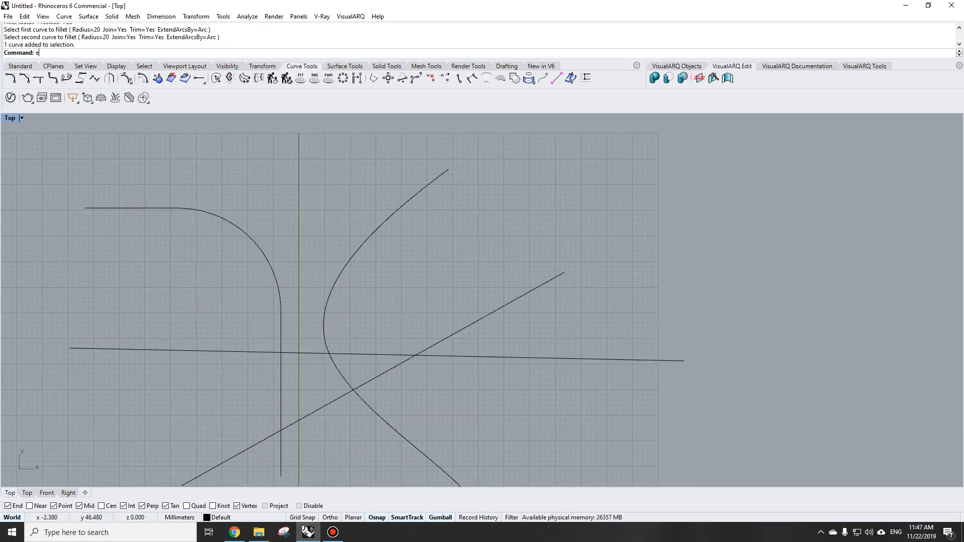
key("Escape")
left_click_drag(300, 200, 246, 272)
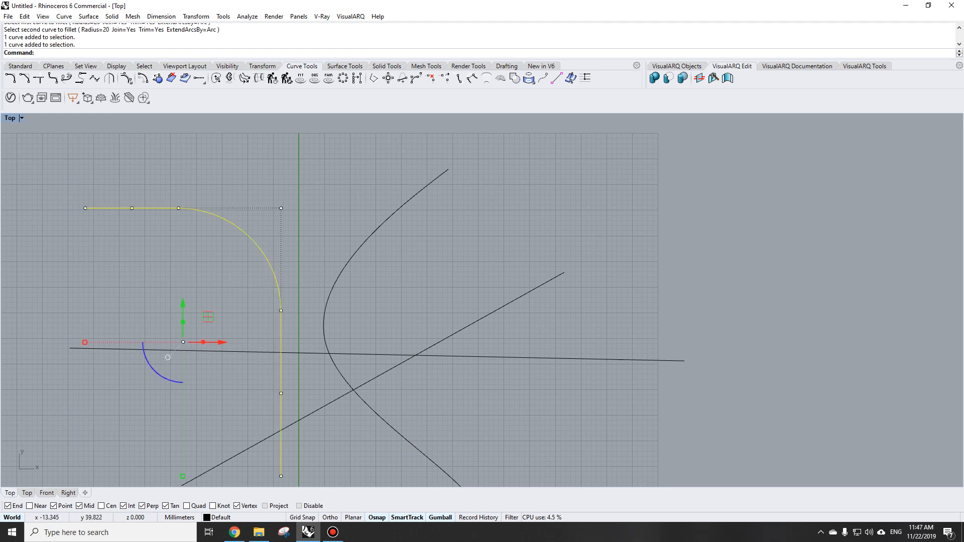
type("ed")
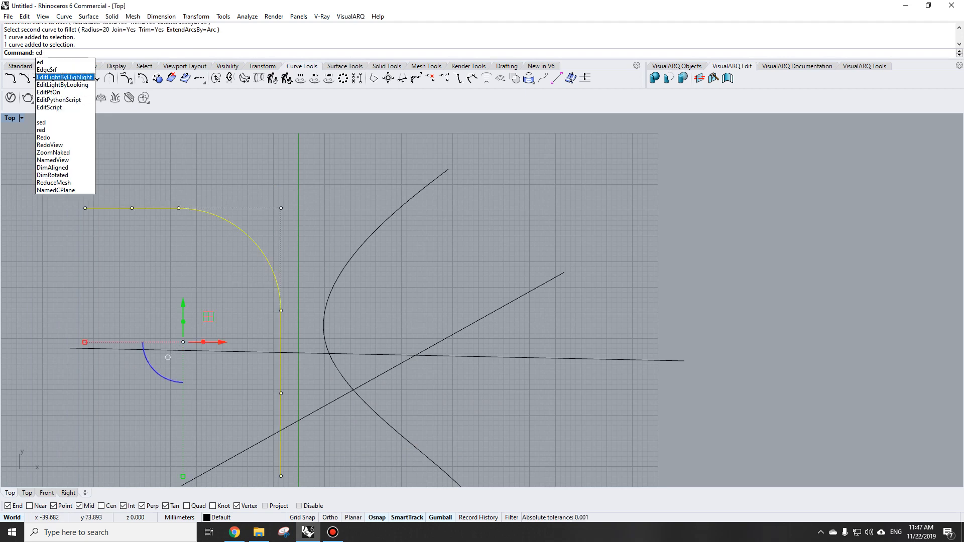
key("Return")
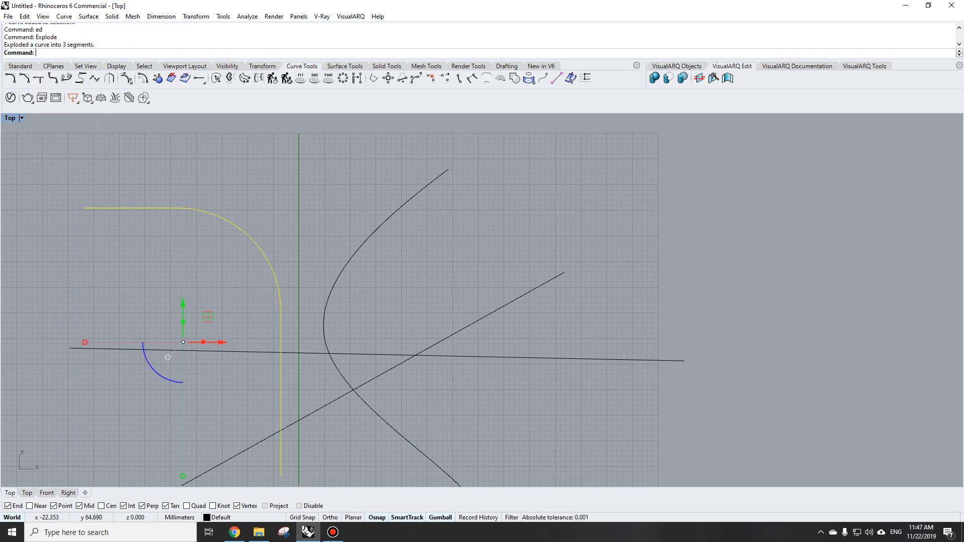
- Delete the arc segment between the horizontal and vertical lines, using the alias e
left_click(161, 175)
left_click(216, 216)
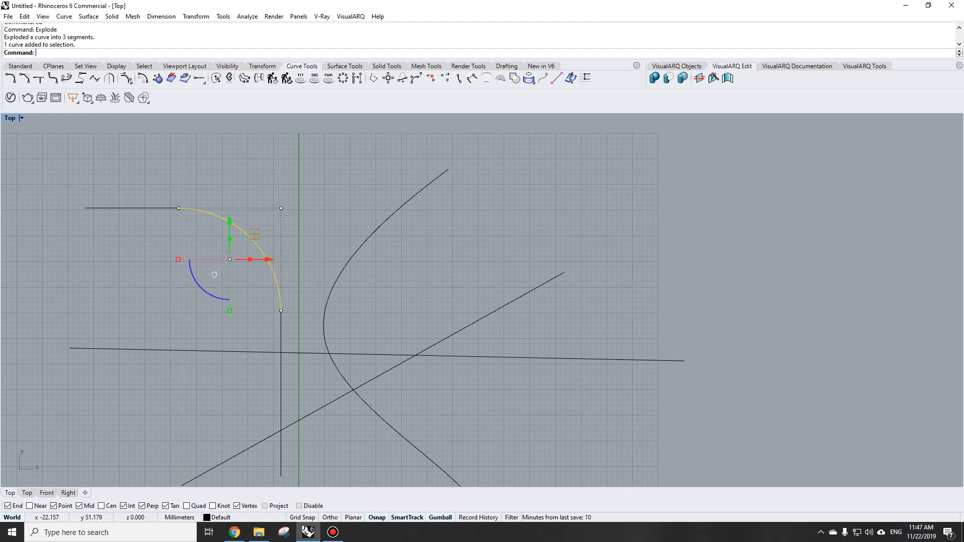
left_click(310, 234)
left_click(254, 242)
type("e")
key("Return")
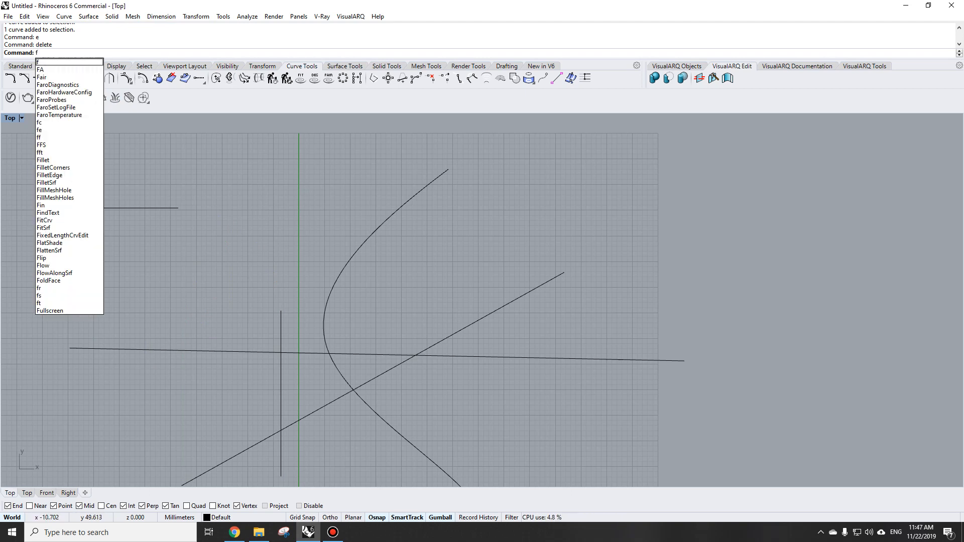
- Fillet the horizontal and vertical lines with a radius of 0, using the alias f, and select the resulting curve to check its corner
key("Return")
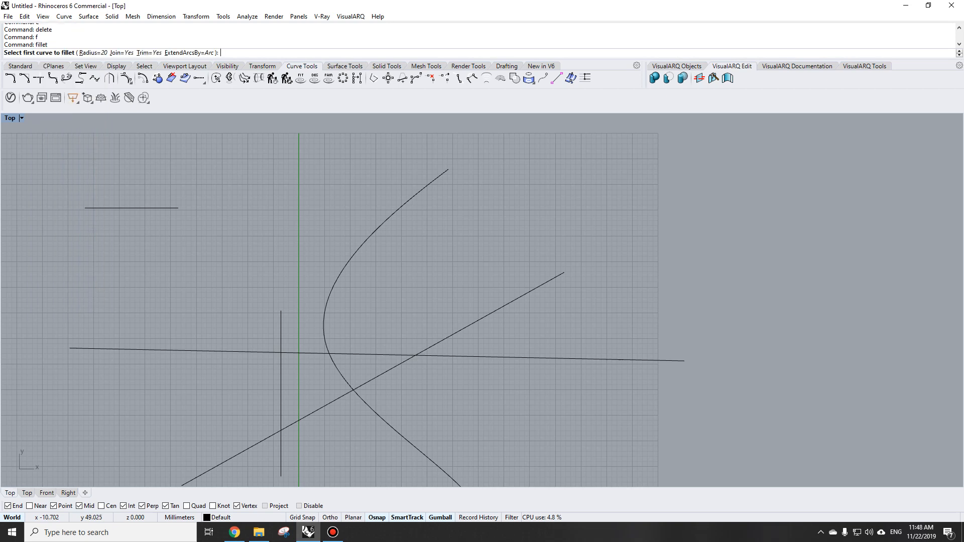
left_click(93, 53)
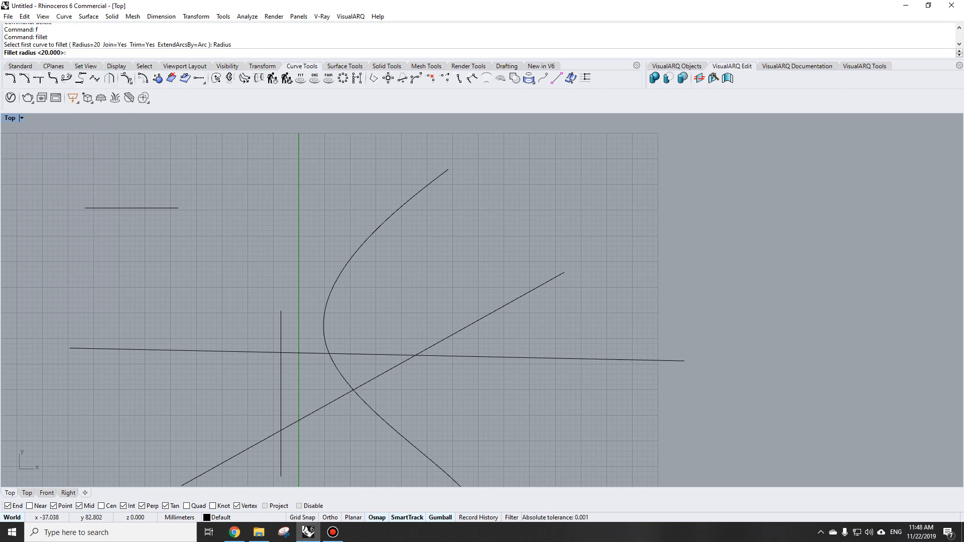
type("0")
key("Return")
left_click(143, 208)
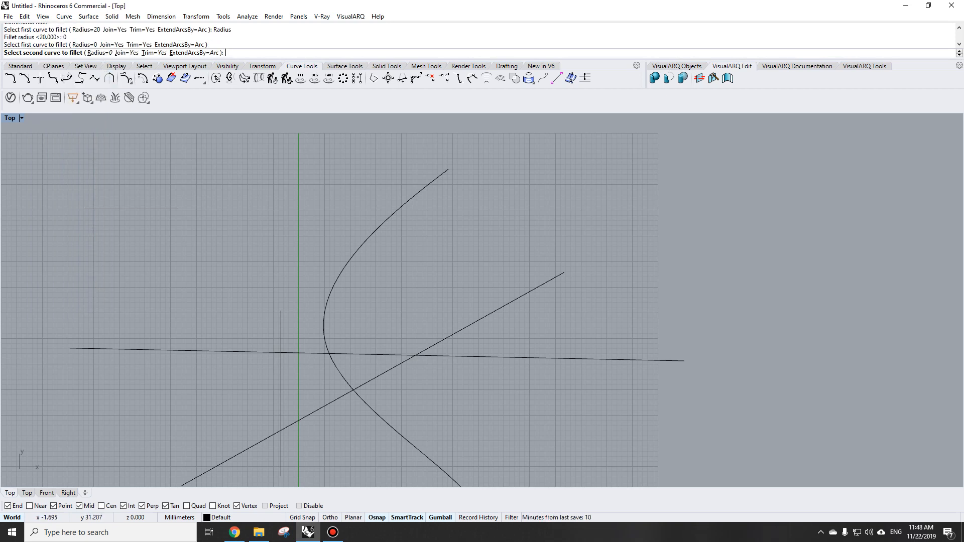
left_click(279, 323)
left_click_drag(254, 252, 249, 254)
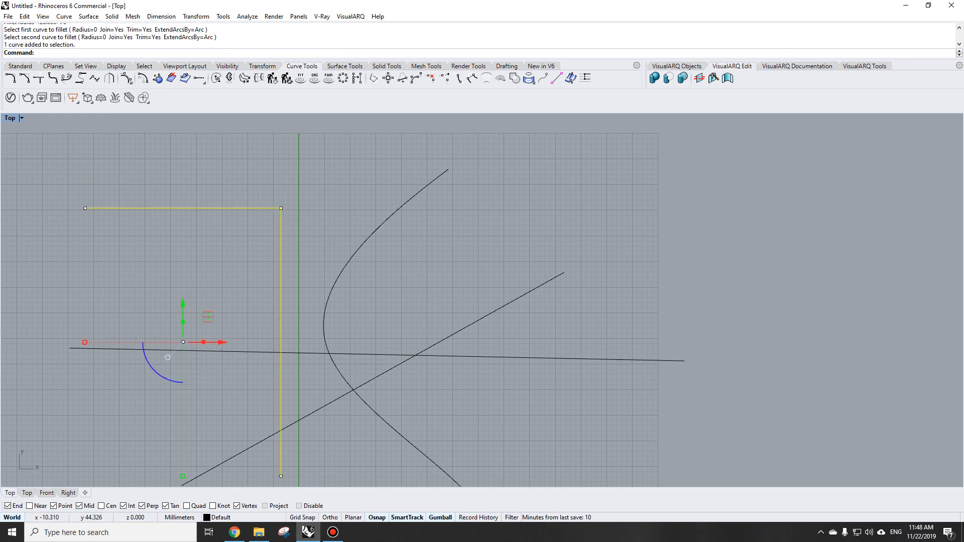
left_click(307, 245)
left_click_drag(307, 246, 265, 277)
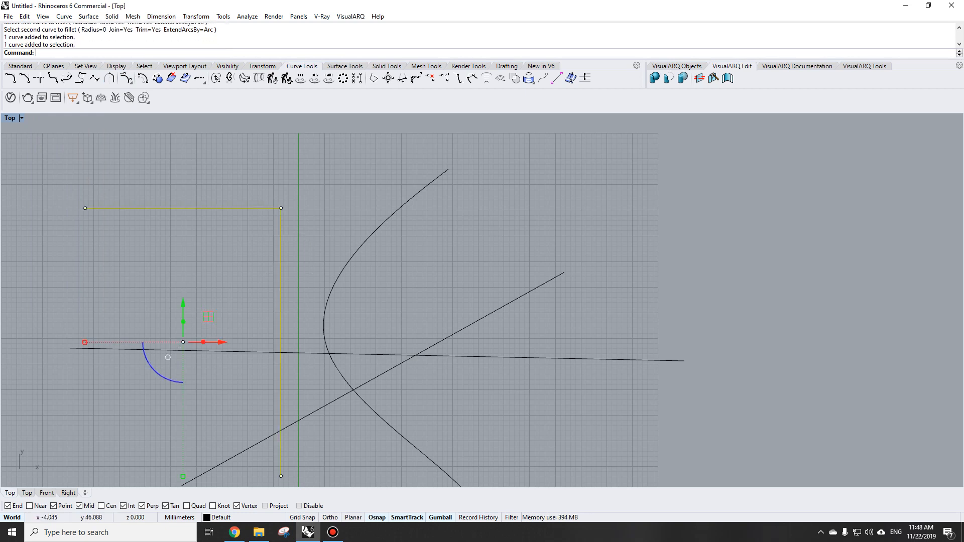
left_click(161, 256)
scroll(162, 258, "down", 2)
scroll(227, 253, "up", 4)
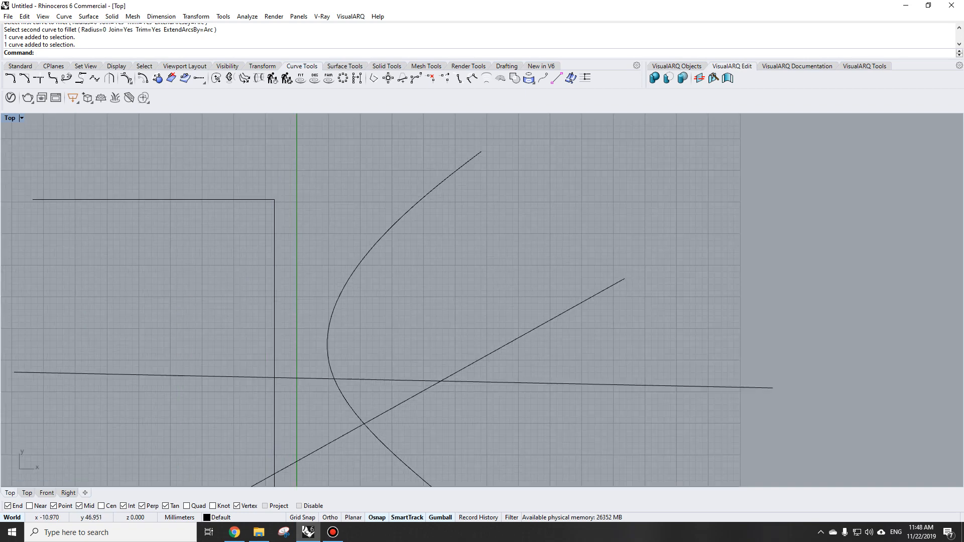
scroll(212, 223, "down", 1)
type("tr")
key("Return")
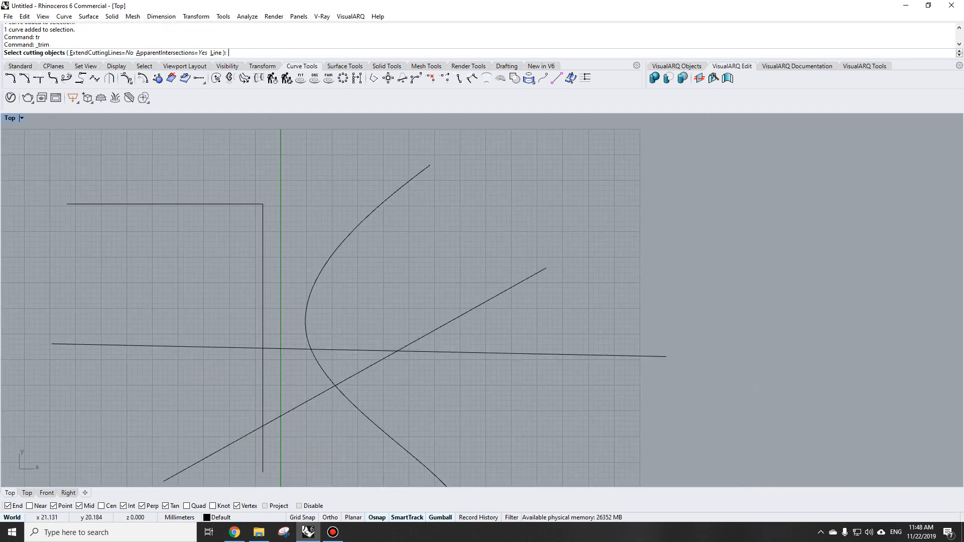
key("Escape")
type("tr")
key("Return")
key("ctrl+a")
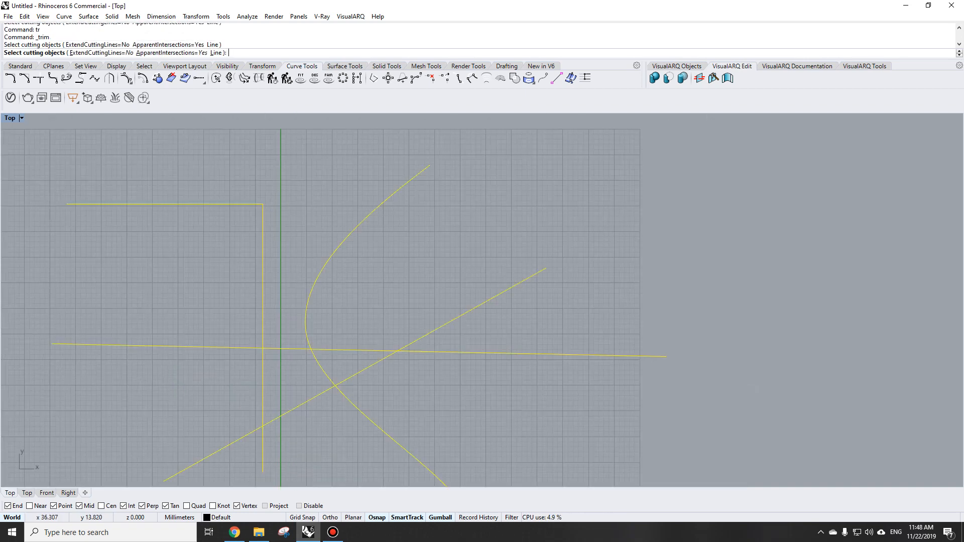
key("Escape")
- Trim the diagonal line and the interpolated curve above their crossing, using the alias tr with both as cutting objects, and undo the trims
type("tr")
key("Return")
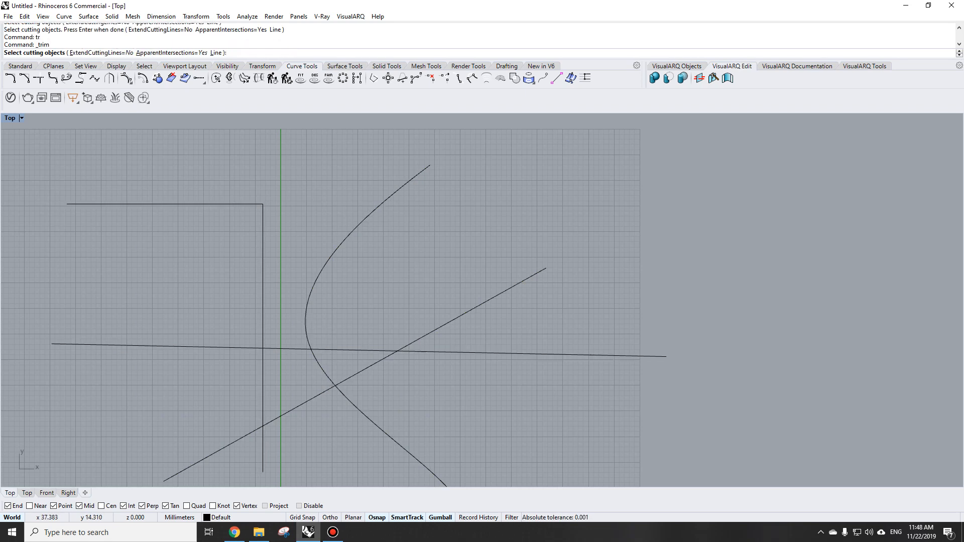
left_click_drag(472, 415, 326, 375)
key("Return")
scroll(317, 239, "down", 4)
scroll(343, 305, "up", 6)
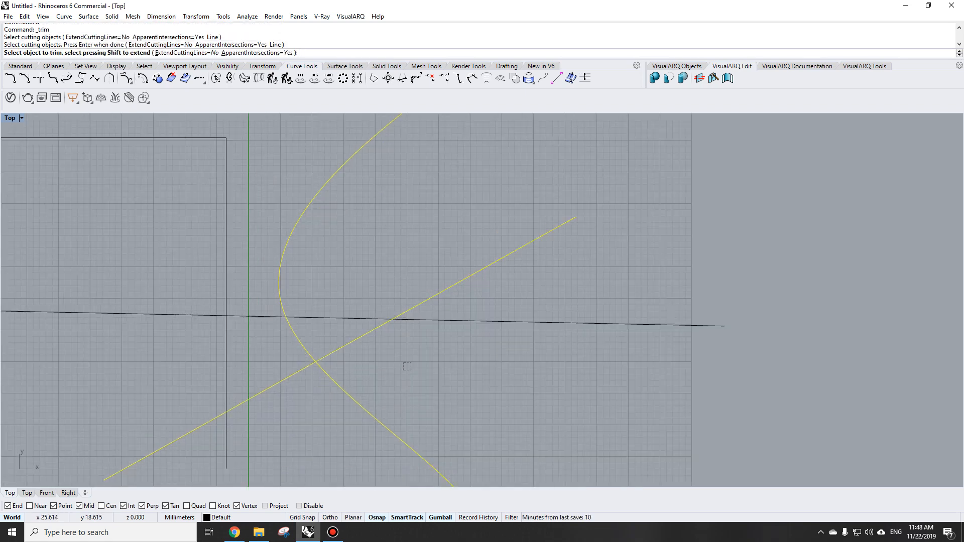
left_click(351, 342)
left_click(337, 201)
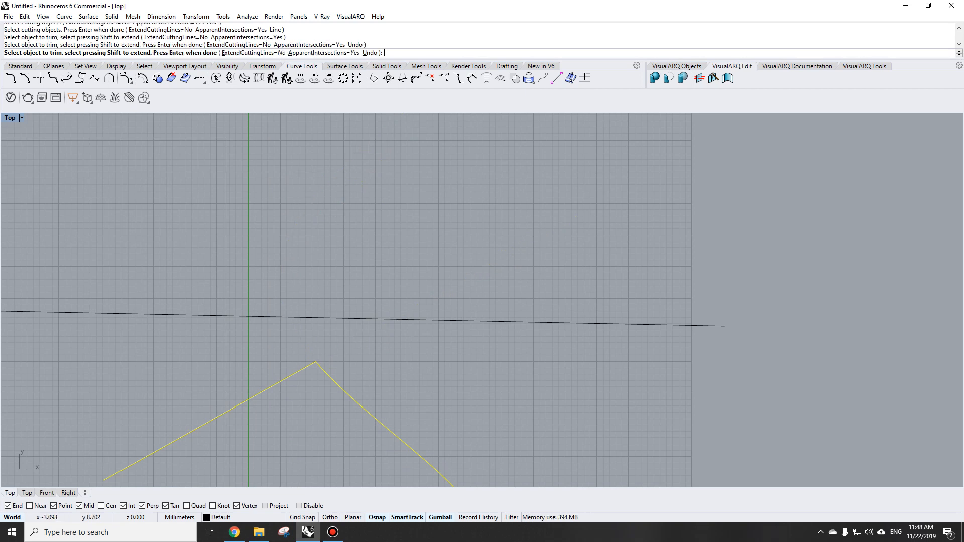
scroll(348, 285, "down", 3)
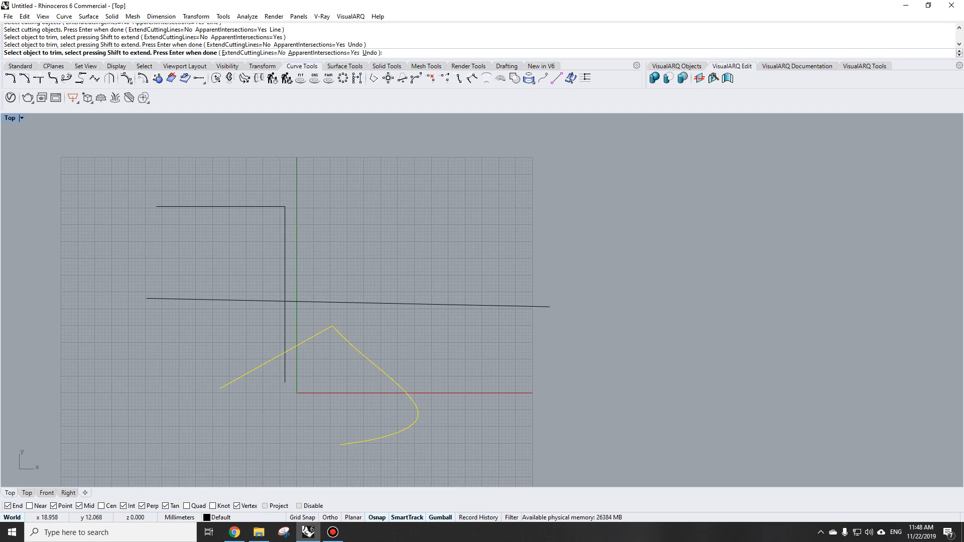
key("ctrl+z")
key("Return")
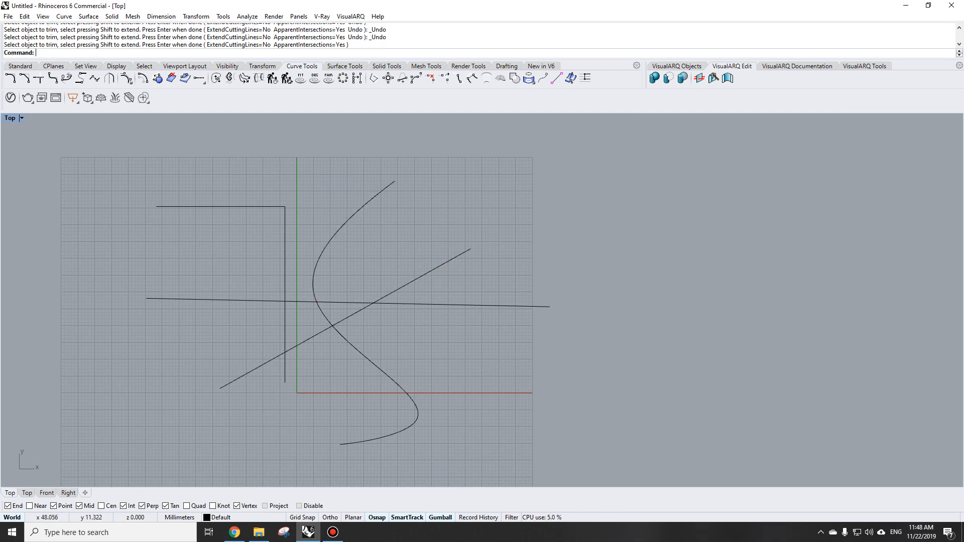
- Trim everything above the long near-horizontal line, using the alias tr with all four curves as cutting objects, and undo the trim
type("tr")
key("Return")
left_click_drag(348, 295, 258, 257)
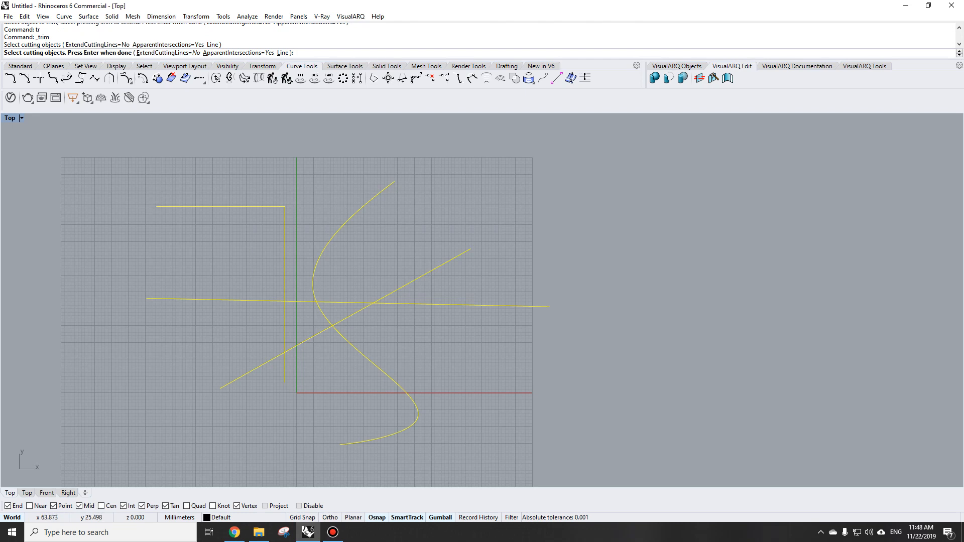
key("Return")
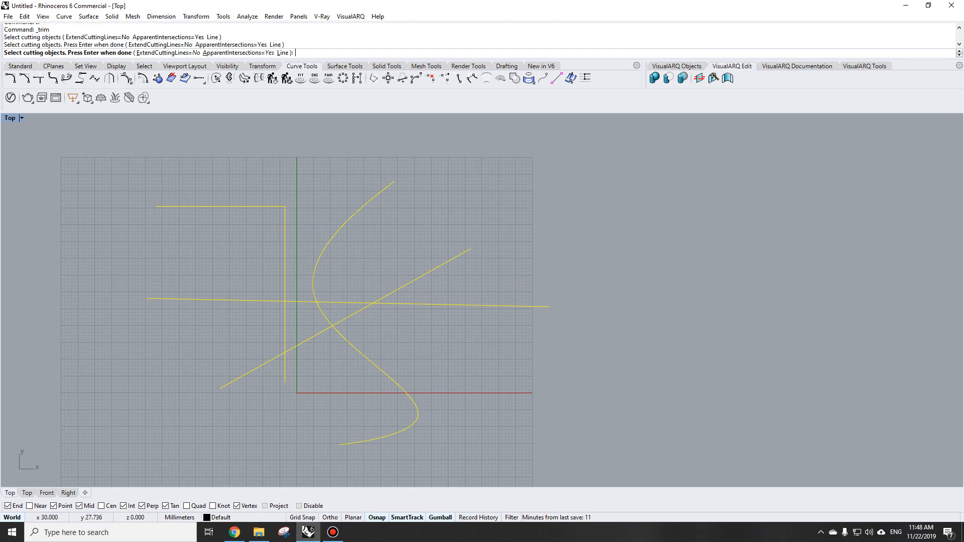
key("Return")
left_click_drag(447, 290, 150, 263)
key("Return")
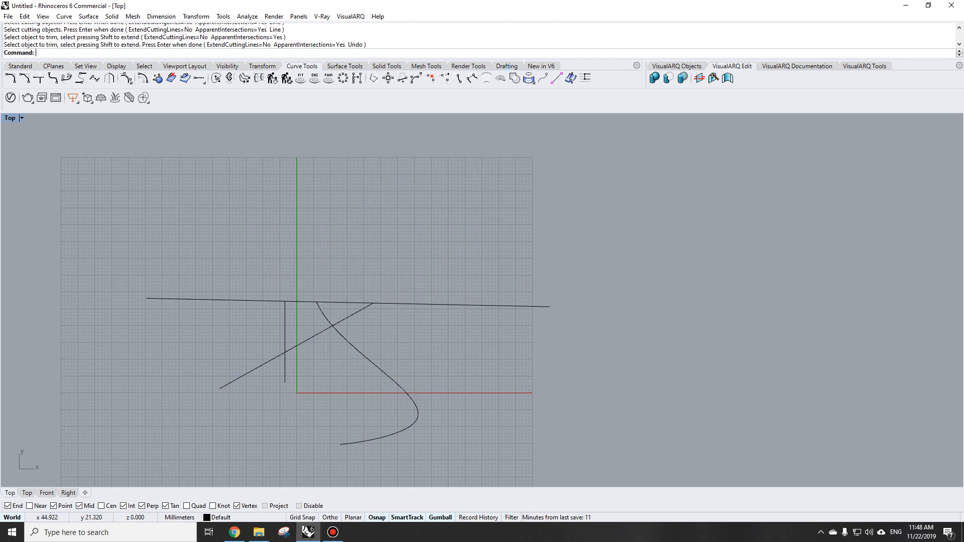
key("ctrl+z")
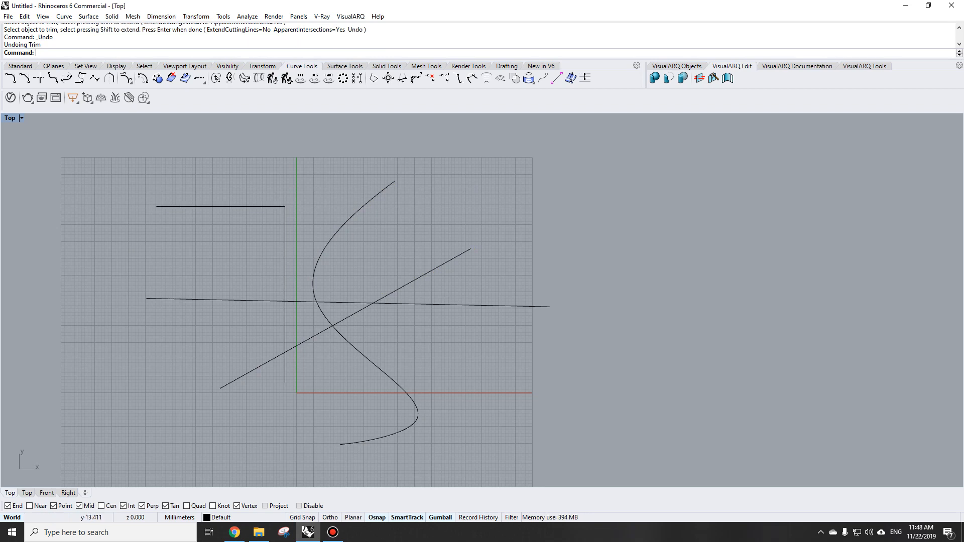
- Repeat the Trim of all curve parts above the near-horizontal line with the alias tr, and undo it again
type("tr")
key("Return")
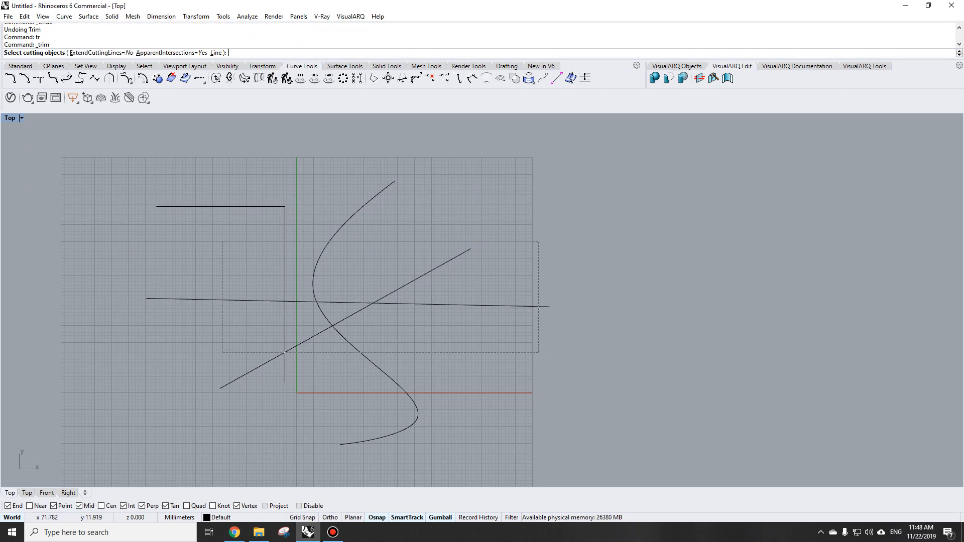
left_click_drag(539, 352, 538, 353)
key("Return")
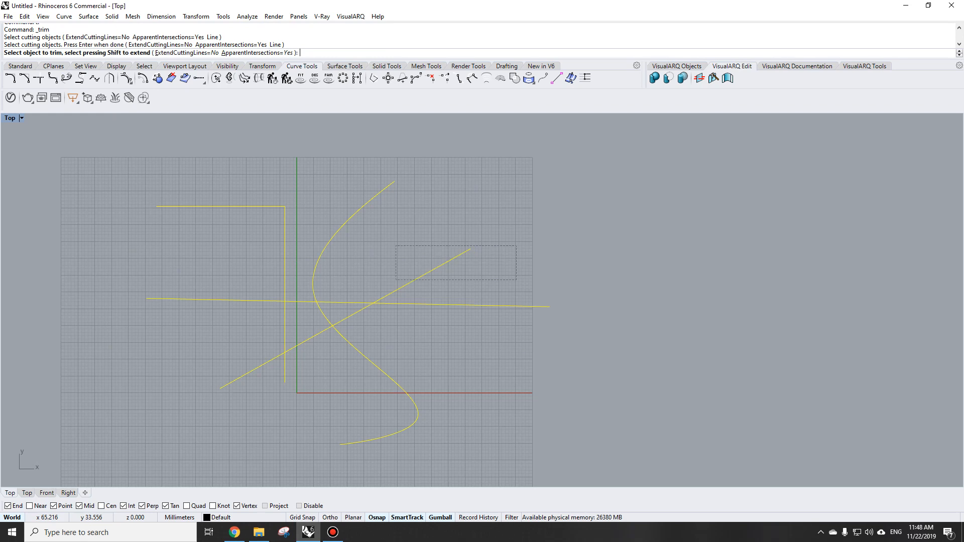
left_click_drag(395, 246, 82, 174)
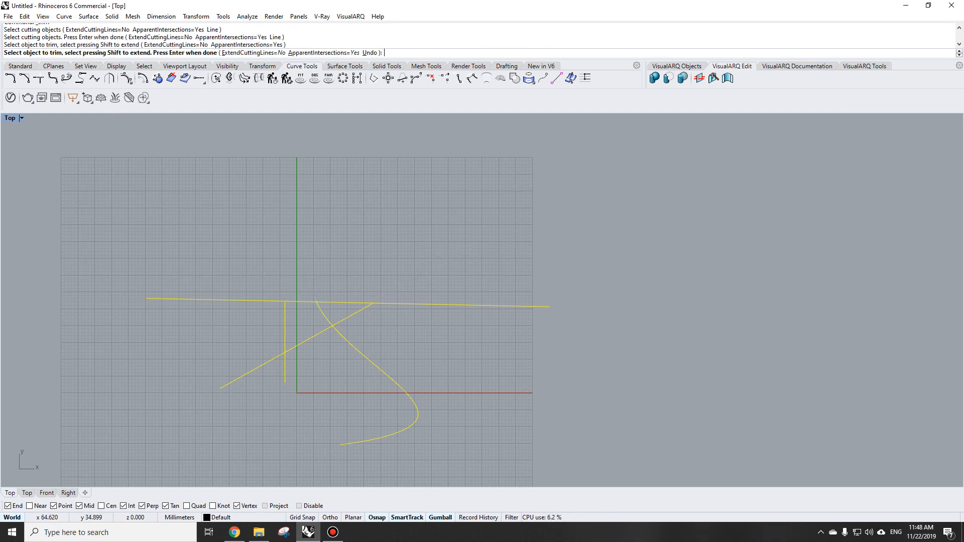
key("Return")
key("ctrl+z")
scroll(411, 321, "up", 3)
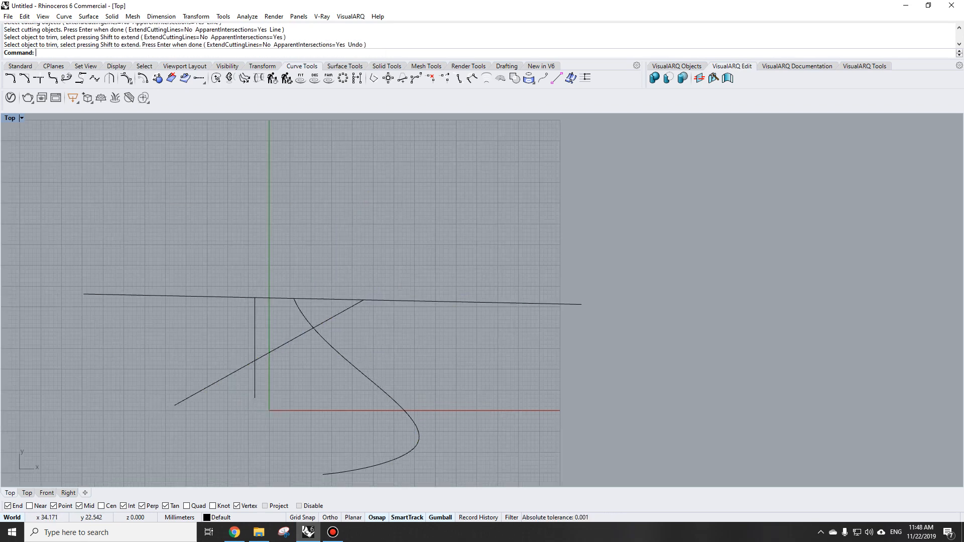
scroll(358, 312, "down", 1)
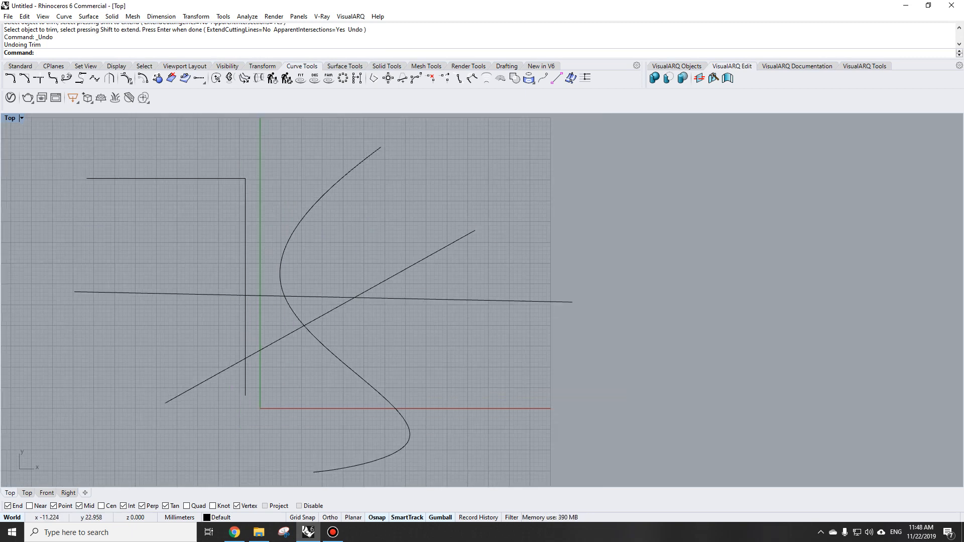
- Select the near-horizontal line and the three curves crossing it in separate turns to examine cutter and targets, clearing each selection
left_click(307, 296)
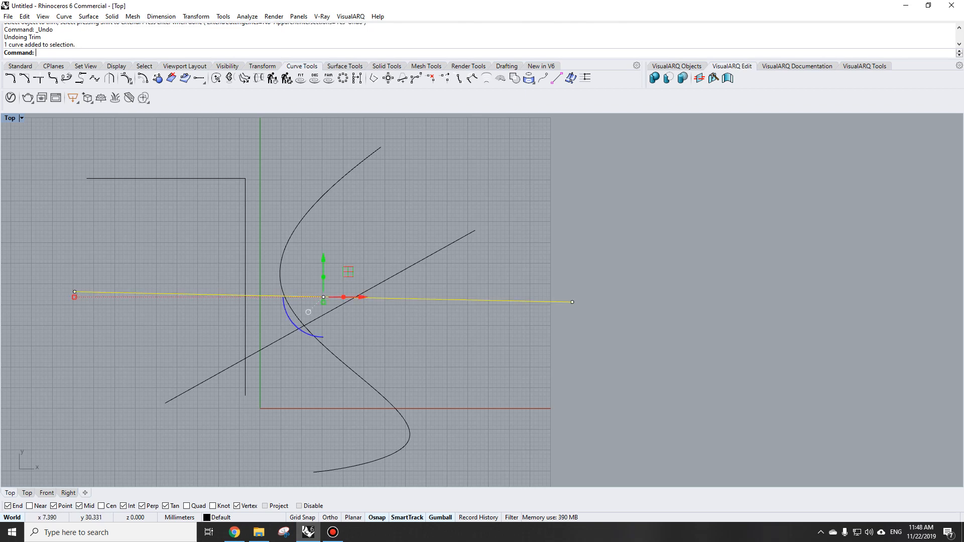
key("Escape")
left_click_drag(468, 276, 58, 167)
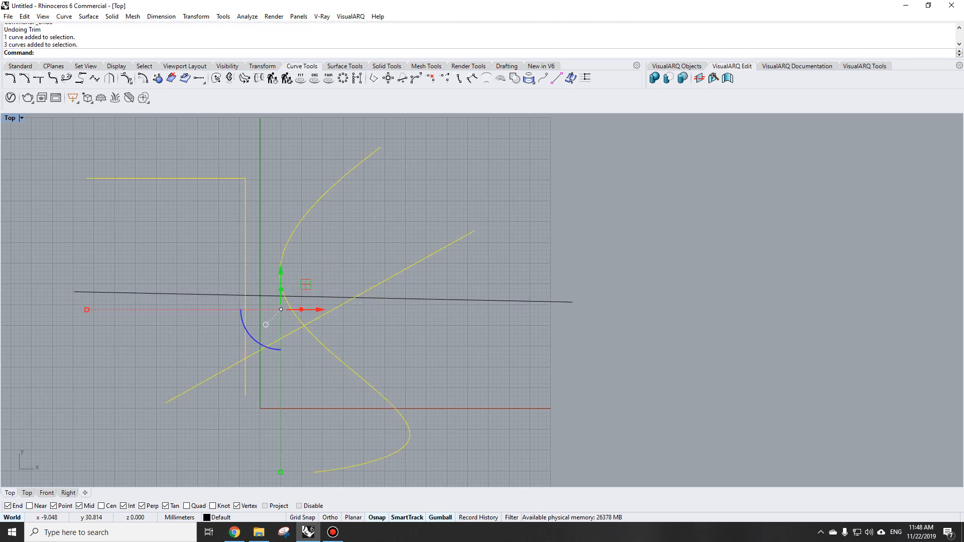
key("Escape")
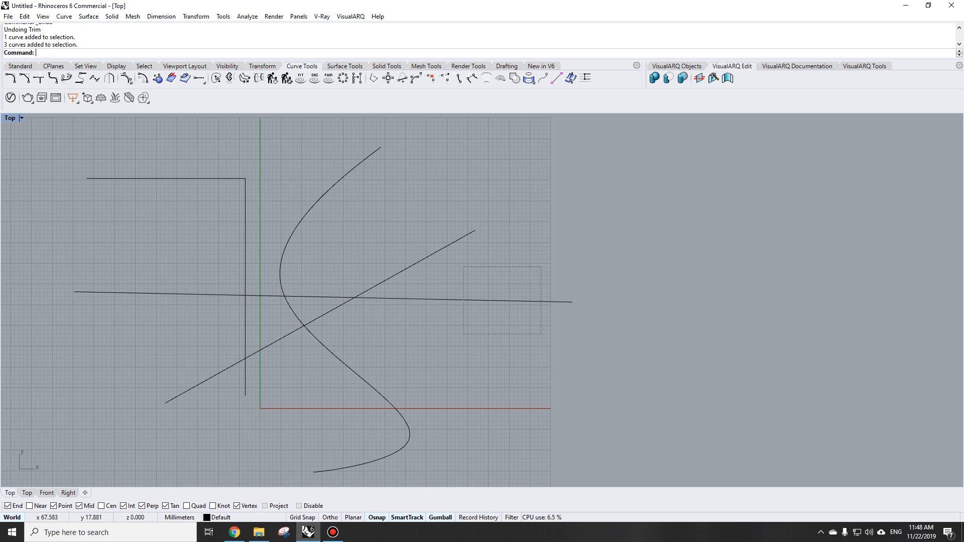
left_click_drag(463, 267, 216, 226)
key("Escape")
key("Escape")
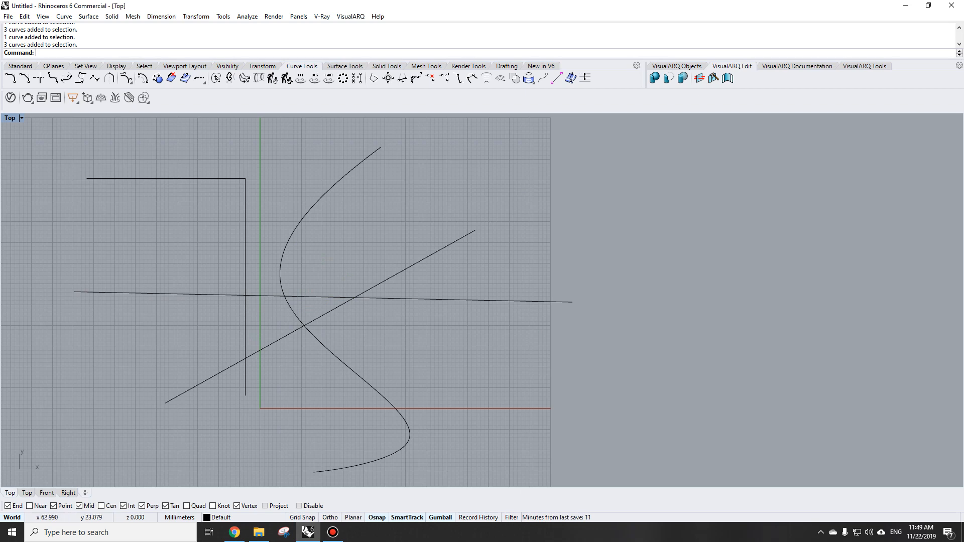
left_click_drag(520, 293, 519, 292)
left_click(599, 370)
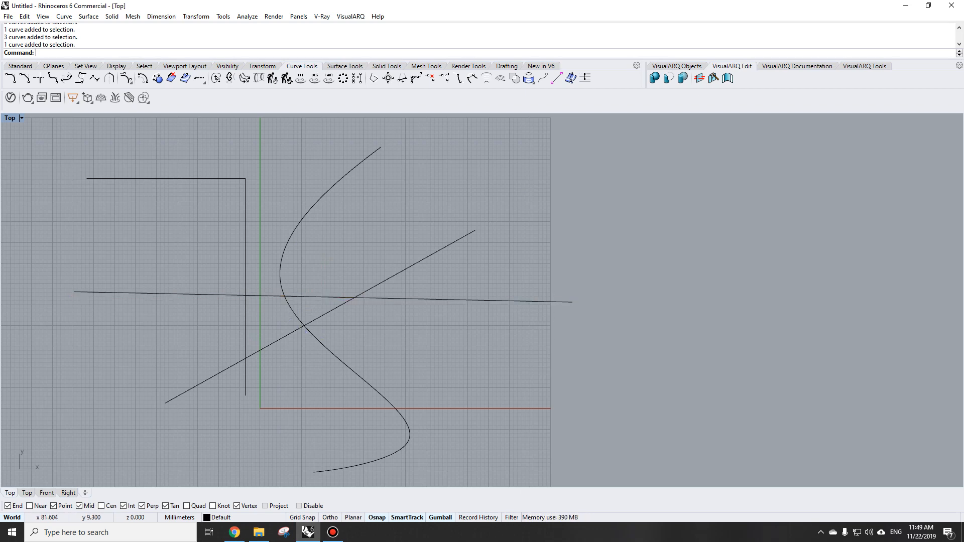
- Split the long near-horizontal line with the alias ST, using the three curves crossing it as cutting objects
type("ST")
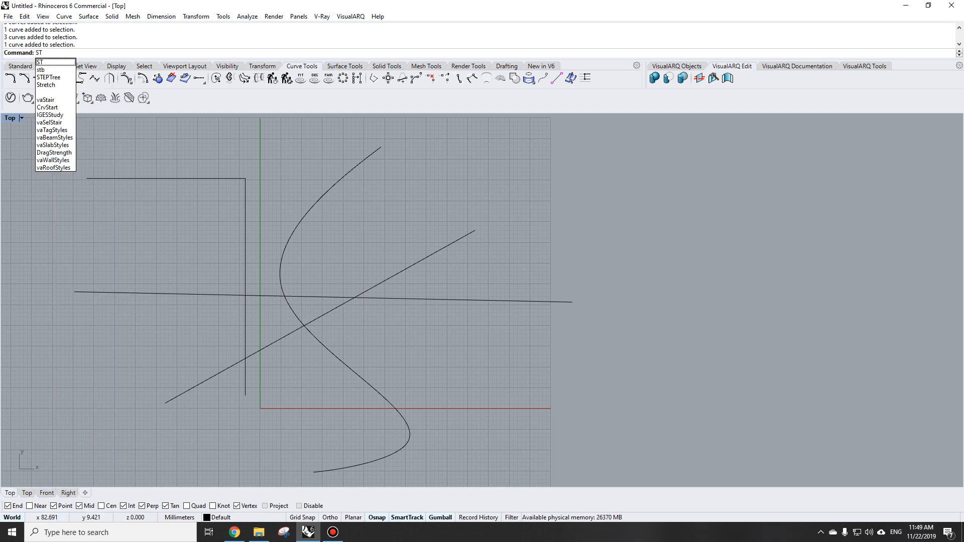
key("Return")
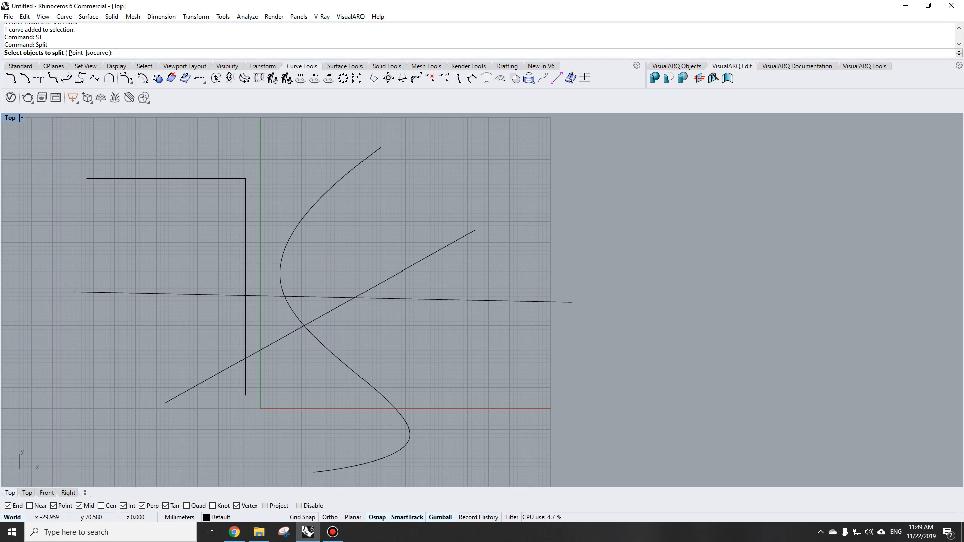
left_click_drag(660, 280, 527, 355)
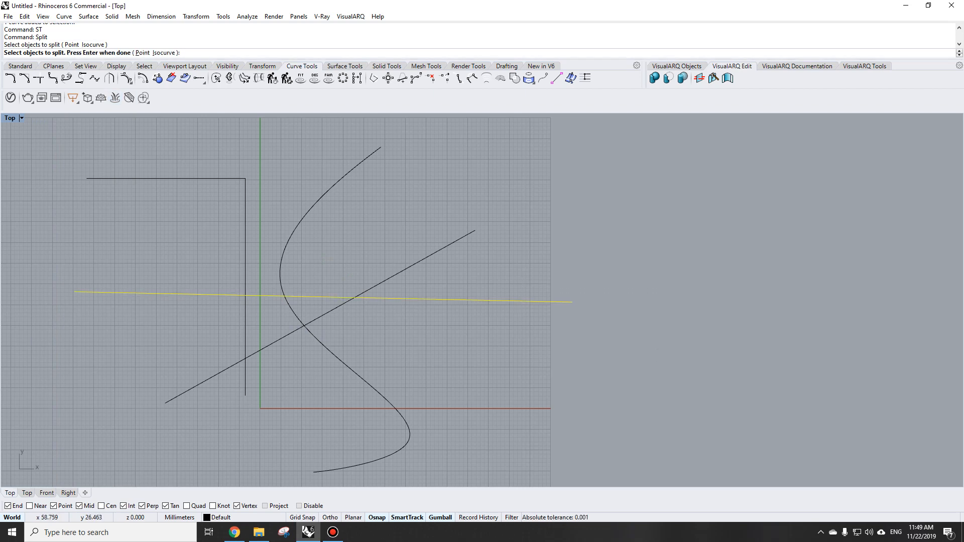
key("Return")
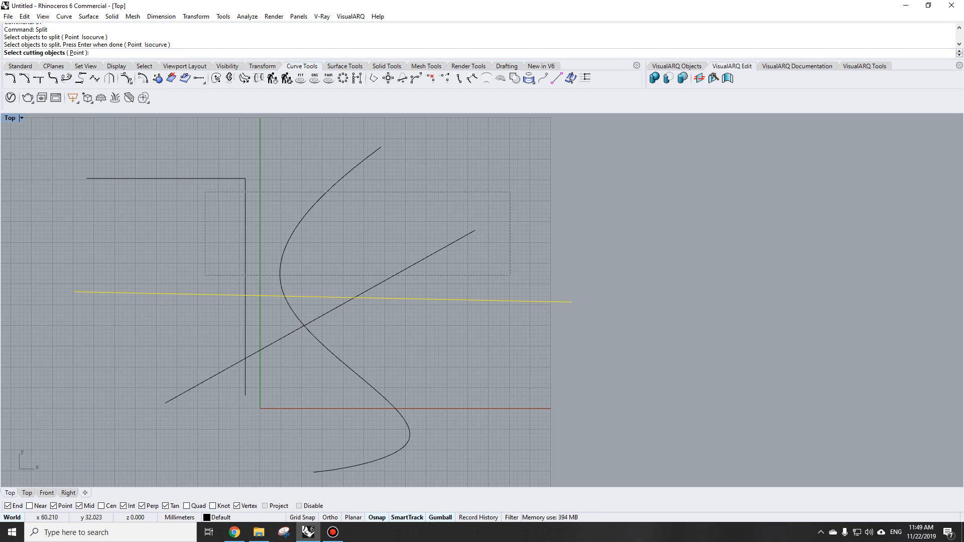
left_click_drag(205, 193, 91, 139)
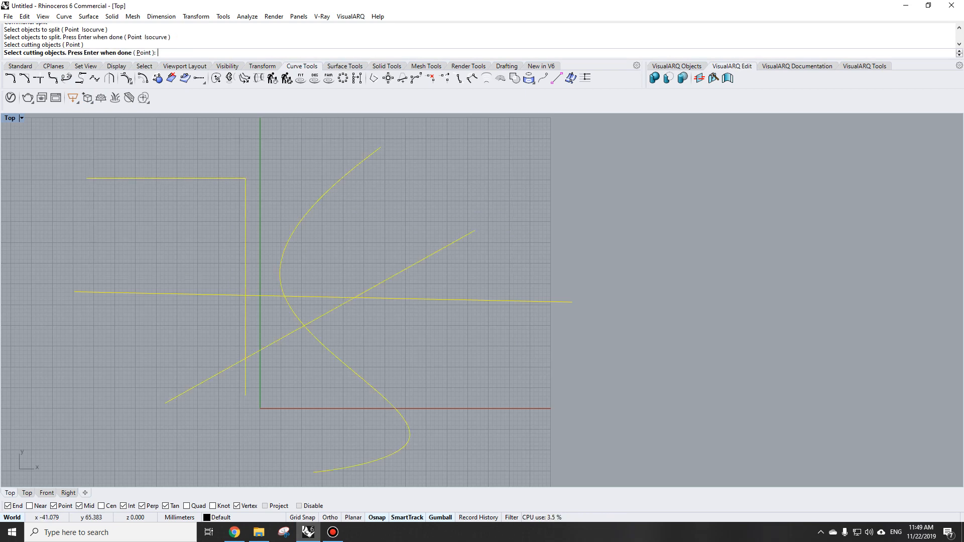
key("Return")
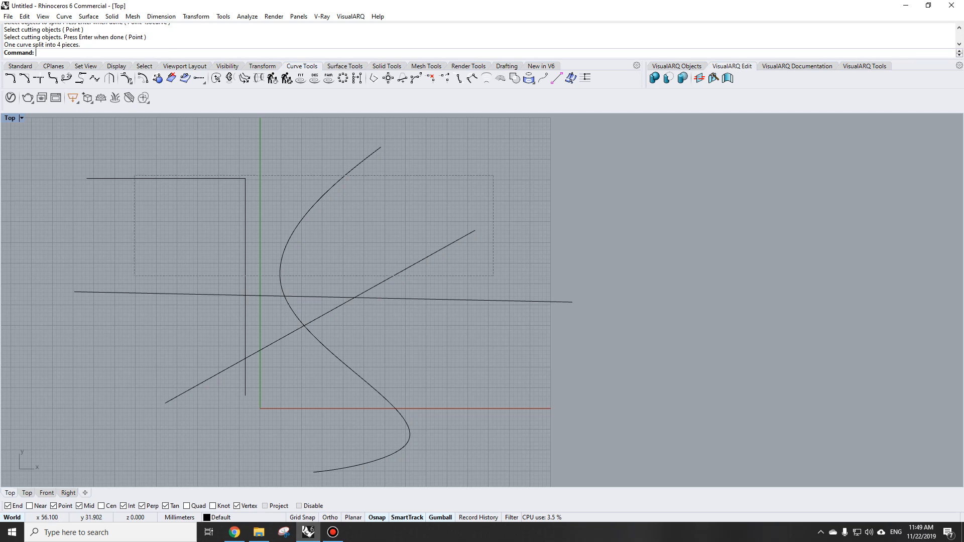
- Delete the three crossing curves with the alias e, and select separate pieces of the split line to check them
left_click_drag(134, 175, 134, 176)
type("e")
key("Return")
left_click(442, 300)
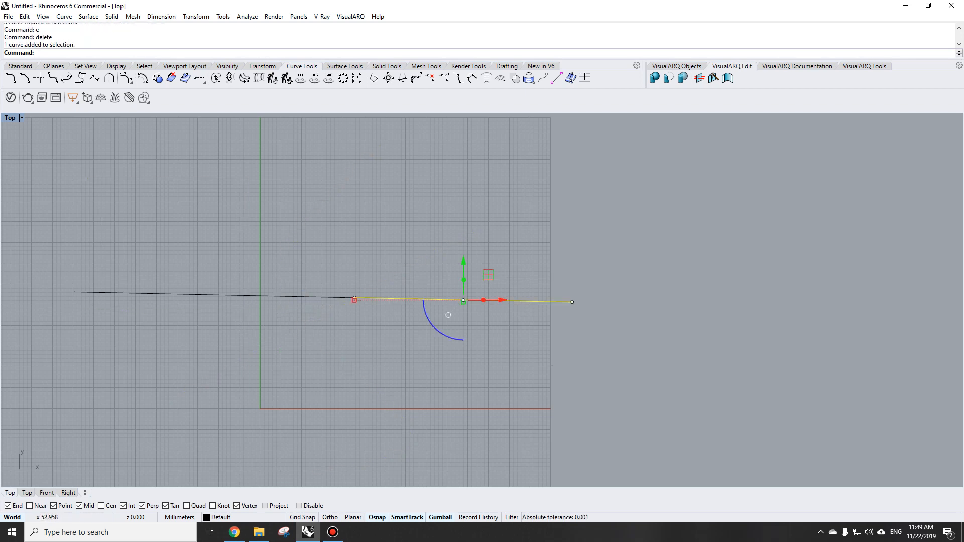
left_click(322, 338)
left_click(320, 297)
left_click(285, 342)
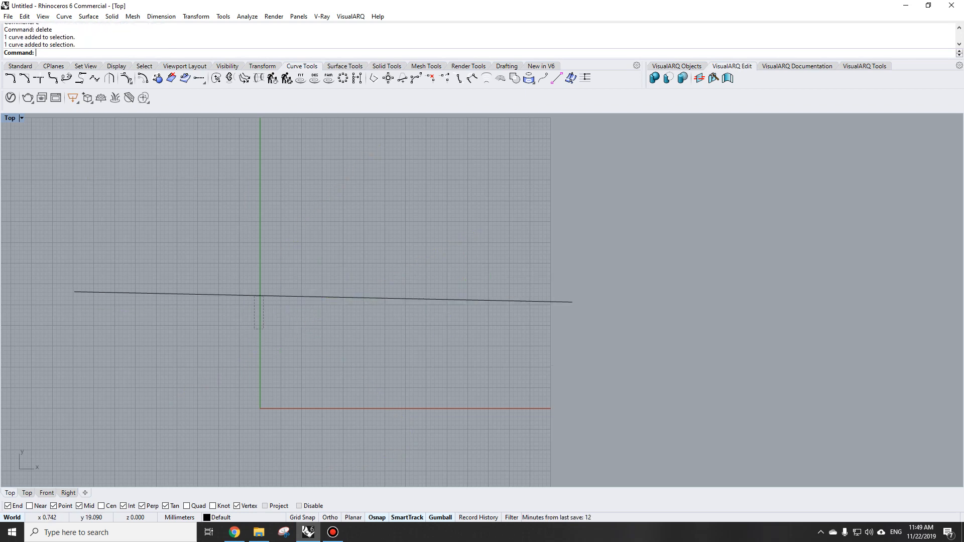
- Move the short line piece crossing the green axis down about 5 mm with the alias v
left_click(271, 295)
type("v")
key("Return")
left_click(310, 247)
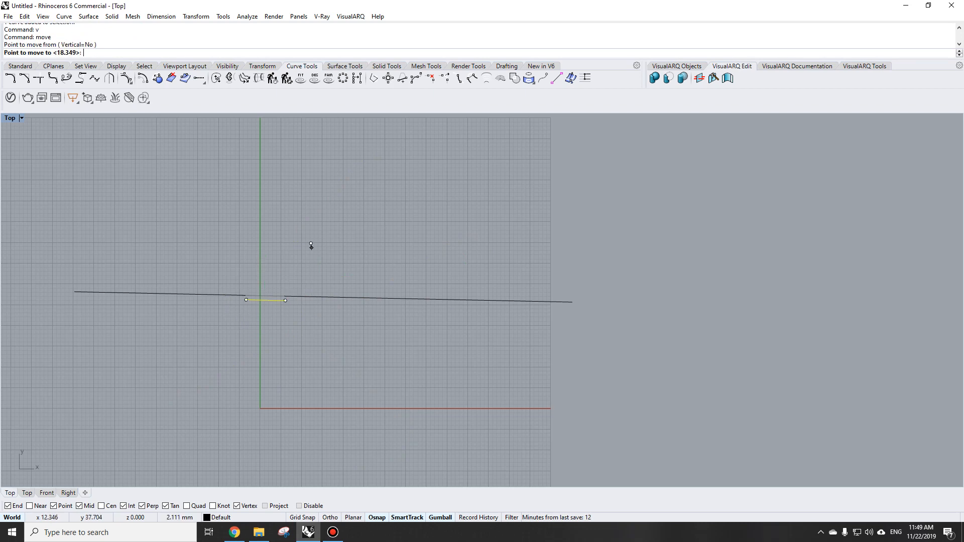
left_click(309, 267)
- Move the middle line piece just east of the green axis upward, out of line with its neighbours, with the alias v
left_click_drag(327, 321, 302, 290)
type("v")
key("Return")
left_click(316, 248)
left_click(314, 203)
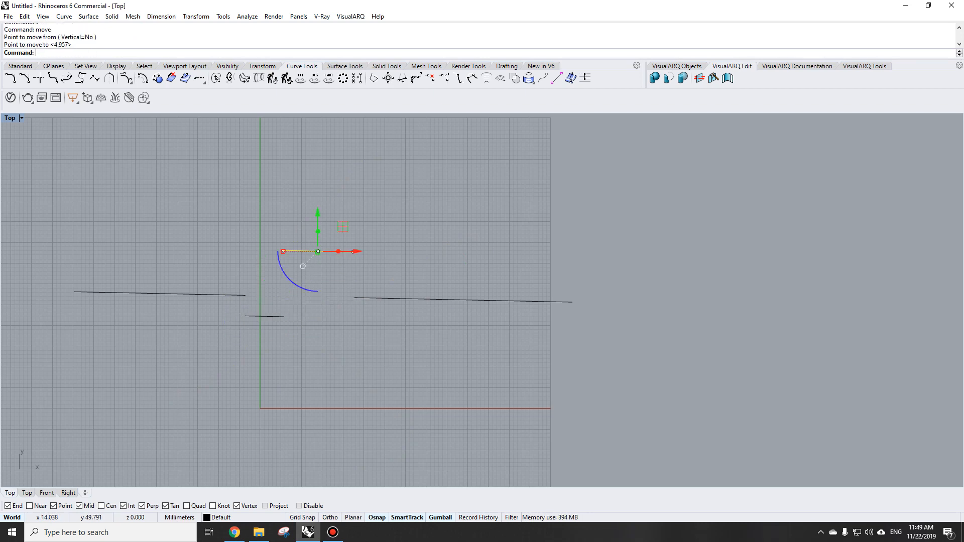
- Undo the moves of the line pieces, the deletion of the crossing curves and the Split
left_click(359, 236)
left_click(441, 301)
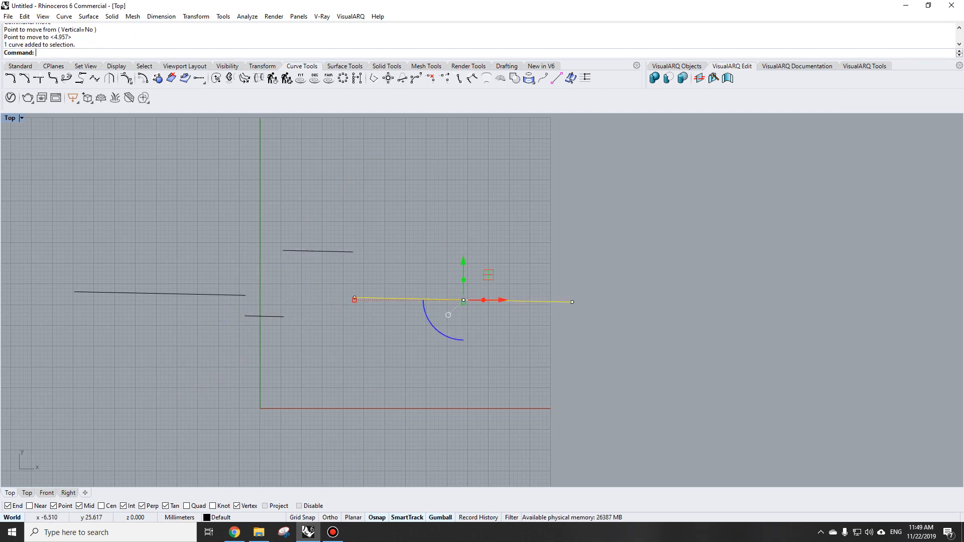
key("Escape")
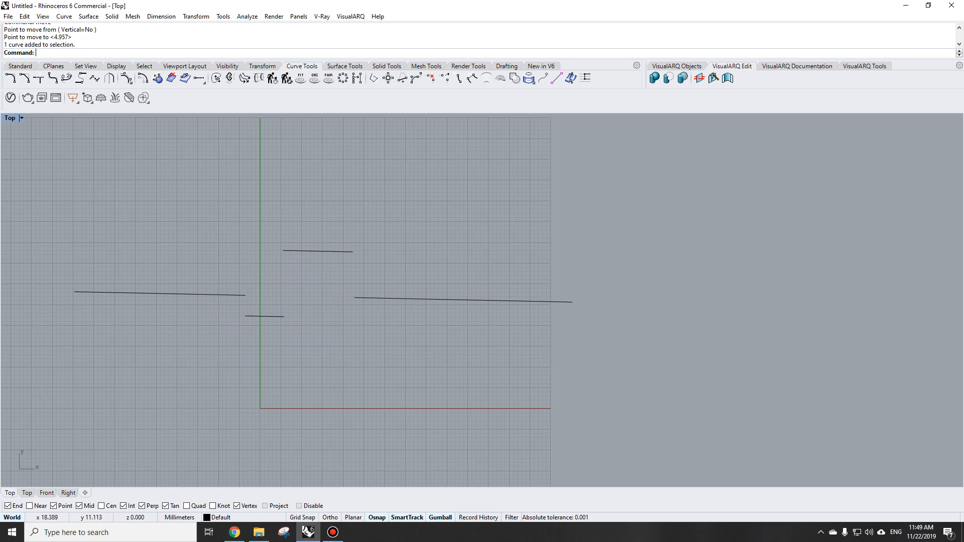
key("ctrl+z")
key("ctrl+z")
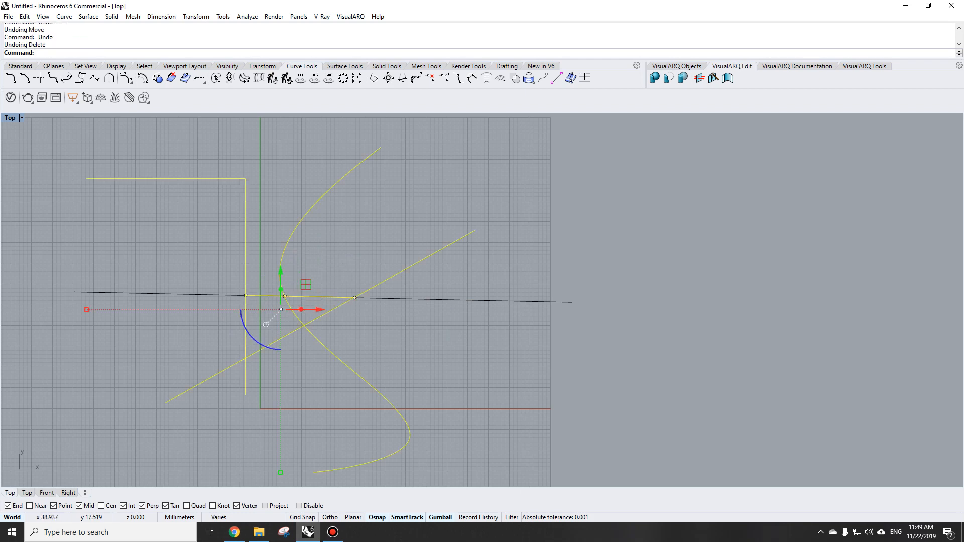
key("Escape")
key("ctrl+z")
key("Escape")
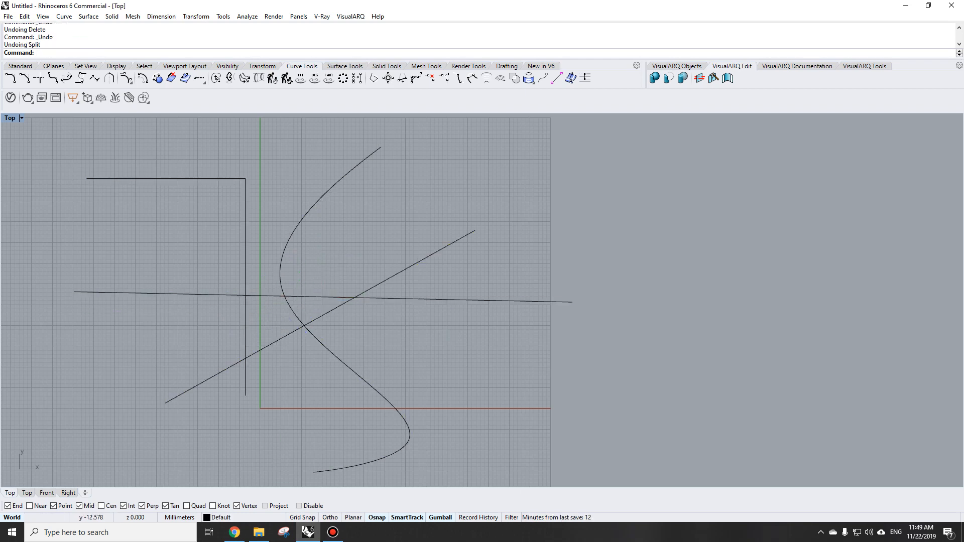
- Switch to the Google Slides presentation in Chrome to check the list of curve commands, and return to Rhino
left_click(234, 532)
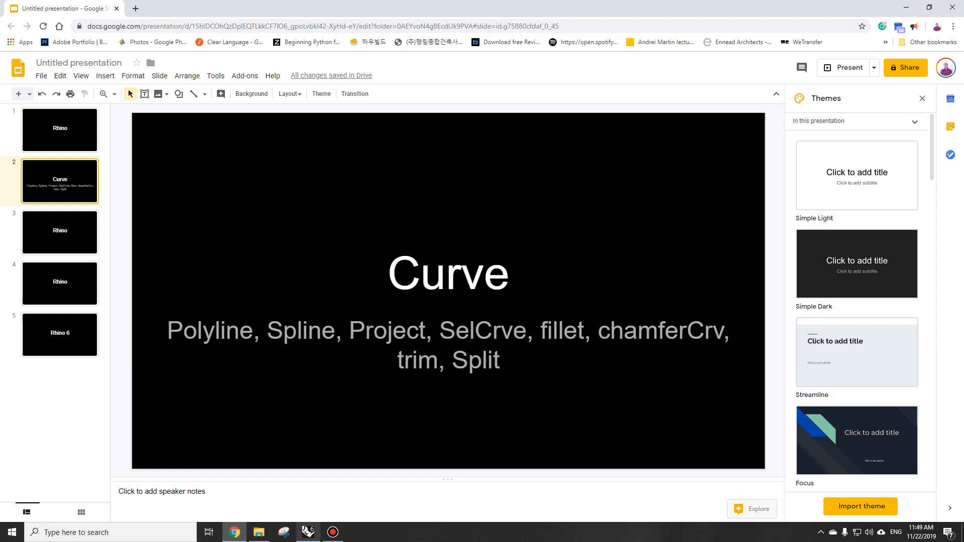
mouse_move(307, 532)
left_click(322, 485)
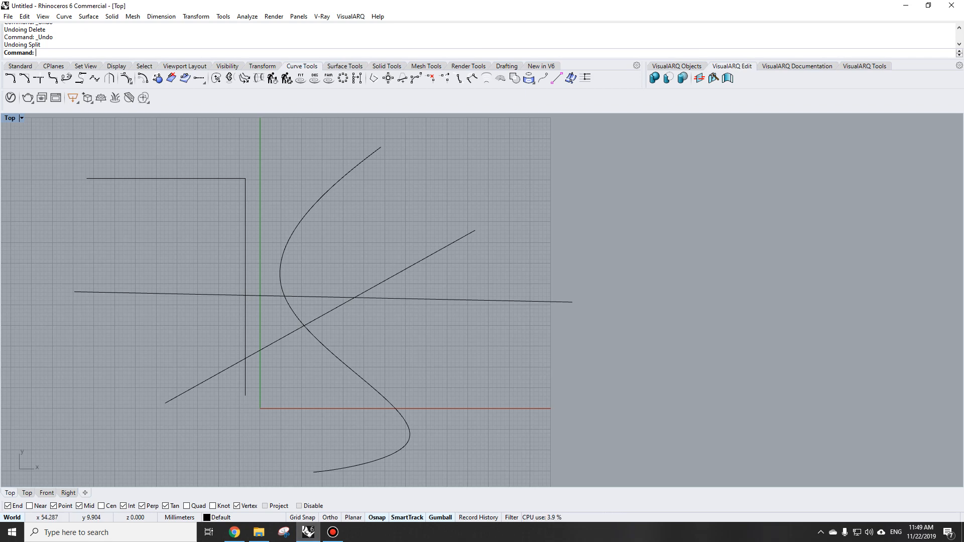
- Create an elongated box on the free area east of the grid with the alias Bx
scroll(377, 322, "down", 12)
type("rt")
key("Return")
left_click_drag(392, 326, 426, 286)
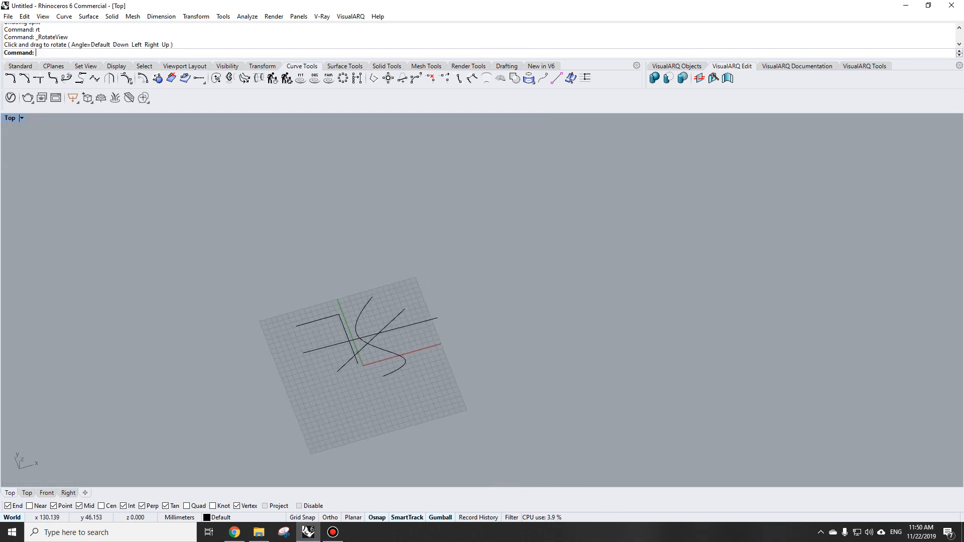
type("Bx")
key("Return")
left_click(521, 244)
left_click(577, 296)
left_click(577, 267)
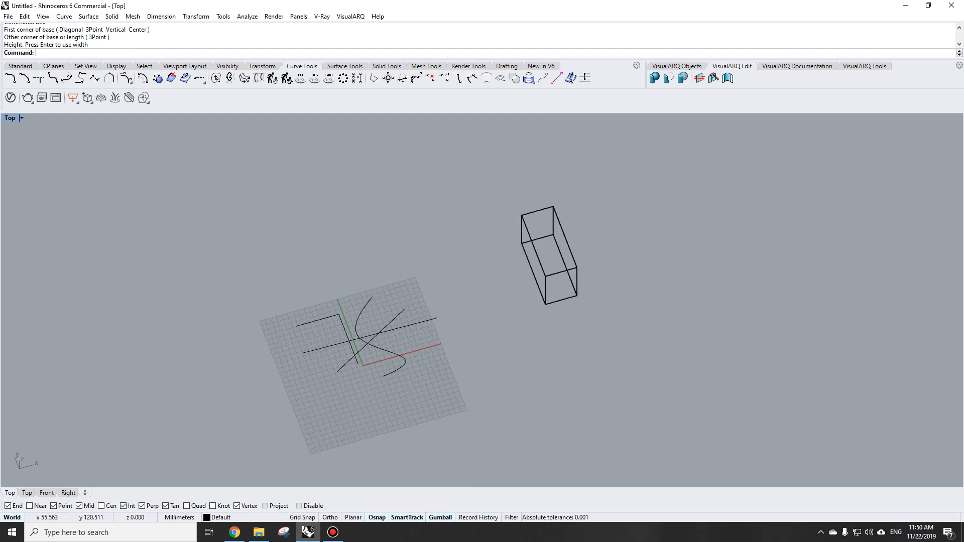
- Create a second box beyond the grid's far edge with the alias bx, using its width as the height
type("bx")
key("Return")
left_click(344, 217)
left_click(400, 192)
key("Return")
- Create a sphere west of the second box with the alias Sp
type("S")
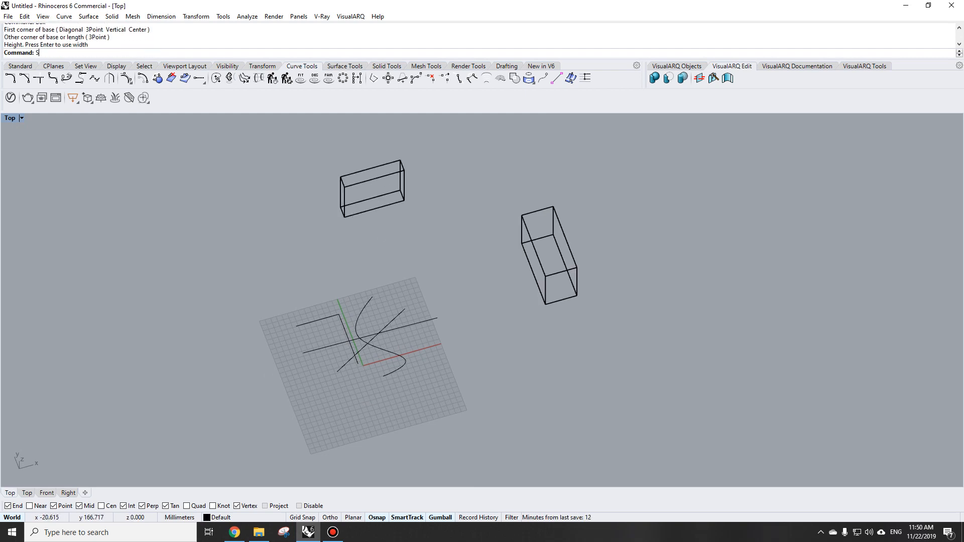
type("p")
key("Return")
left_click(271, 210)
left_click(300, 186)
scroll(398, 243, "down", 4)
scroll(398, 245, "up", 8)
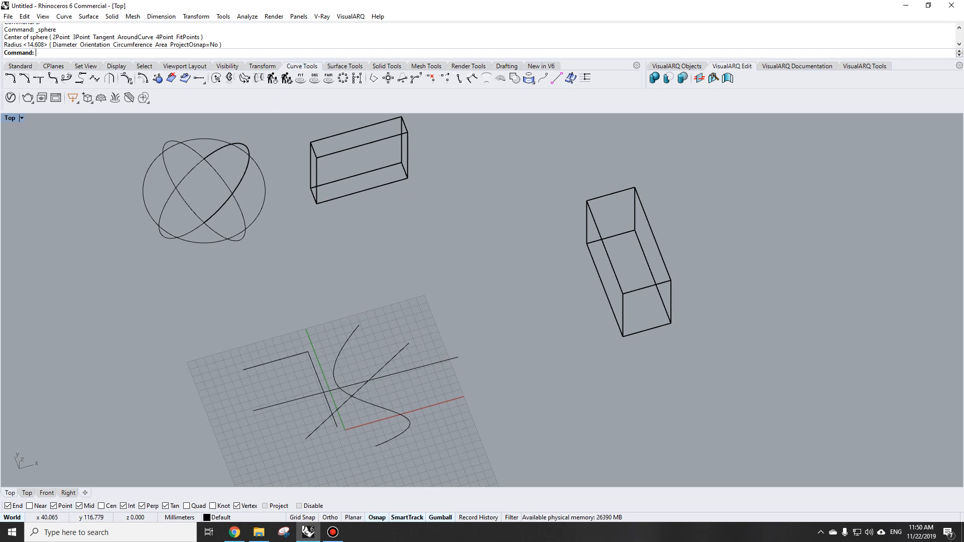
- Set the active viewport's display mode to Shaded
type("Il")
key("Return")
scroll(344, 246, "down", 4)
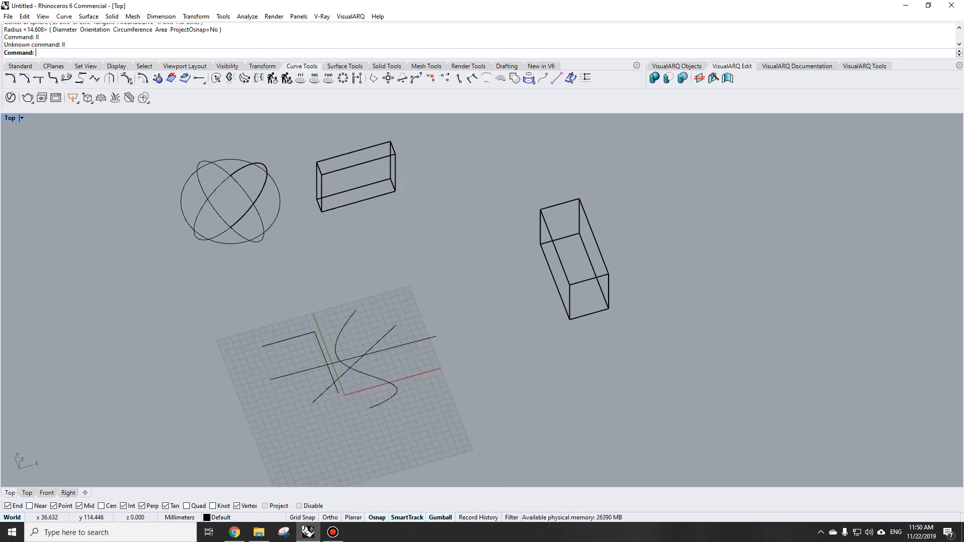
type("Il")
key("Return")
type("Ik")
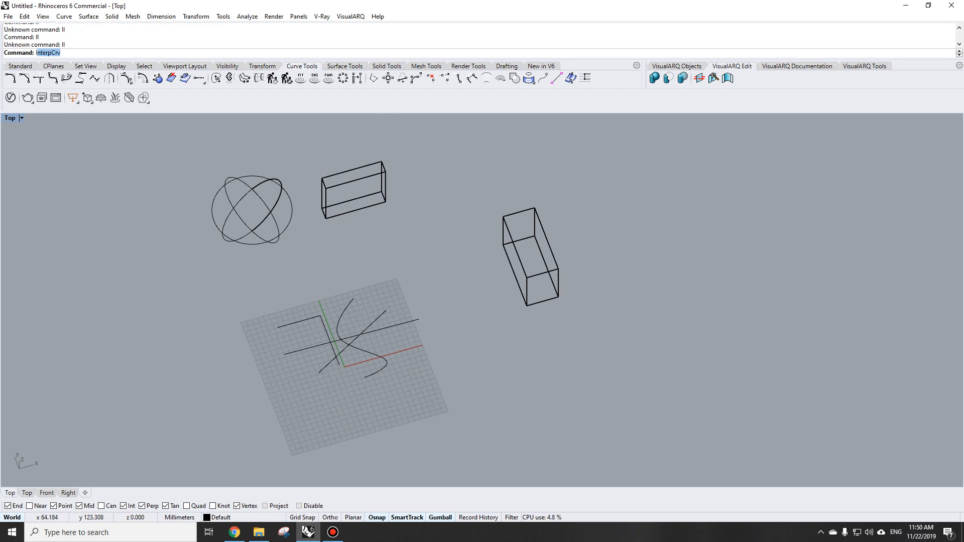
key("Return")
scroll(427, 326, "up", 2)
scroll(495, 291, "down", 2)
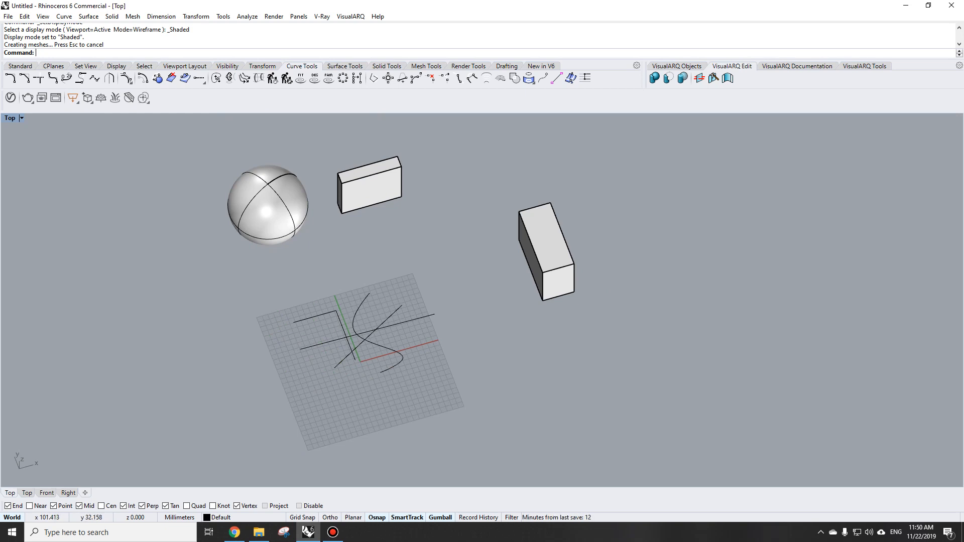
- Select all curves in the model with the SelCrv command, and clear the selection
type("Sel")
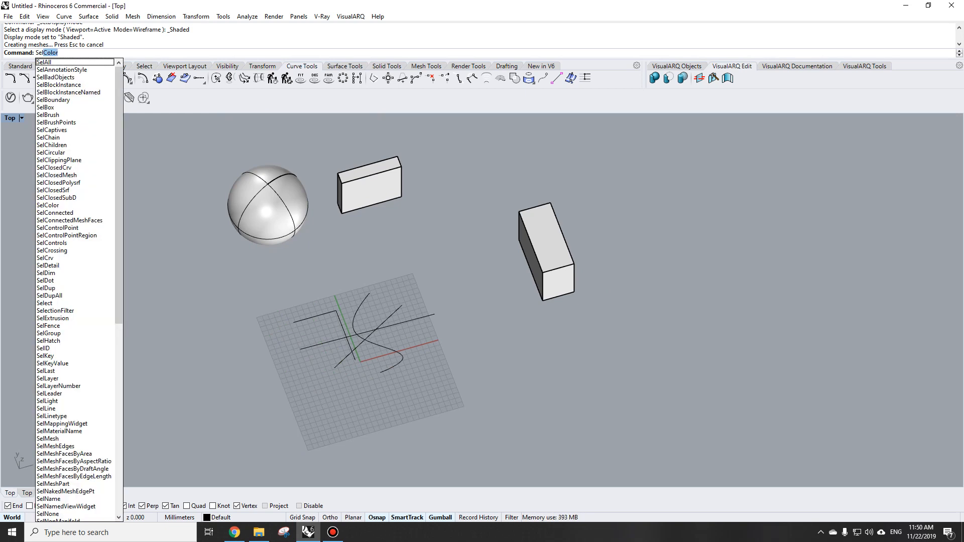
type("Crv")
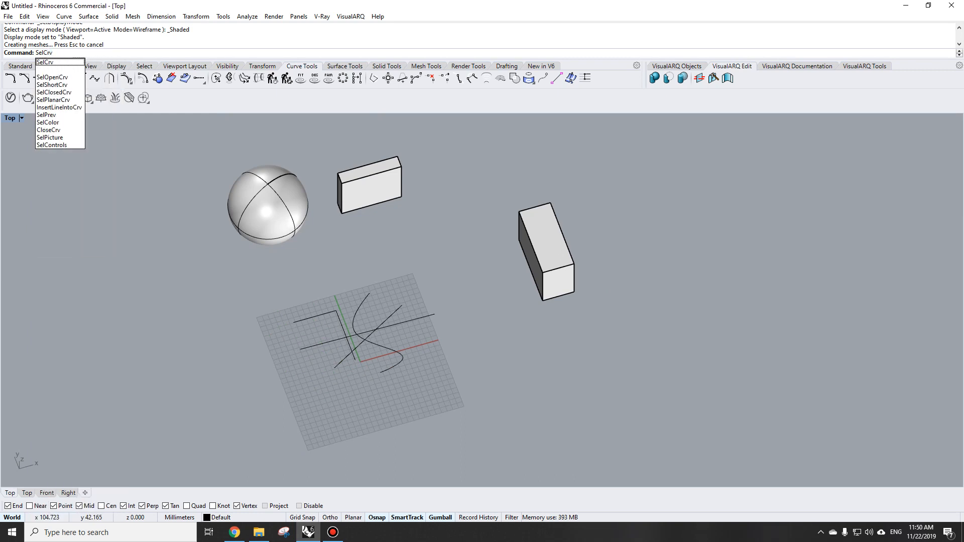
key("Down")
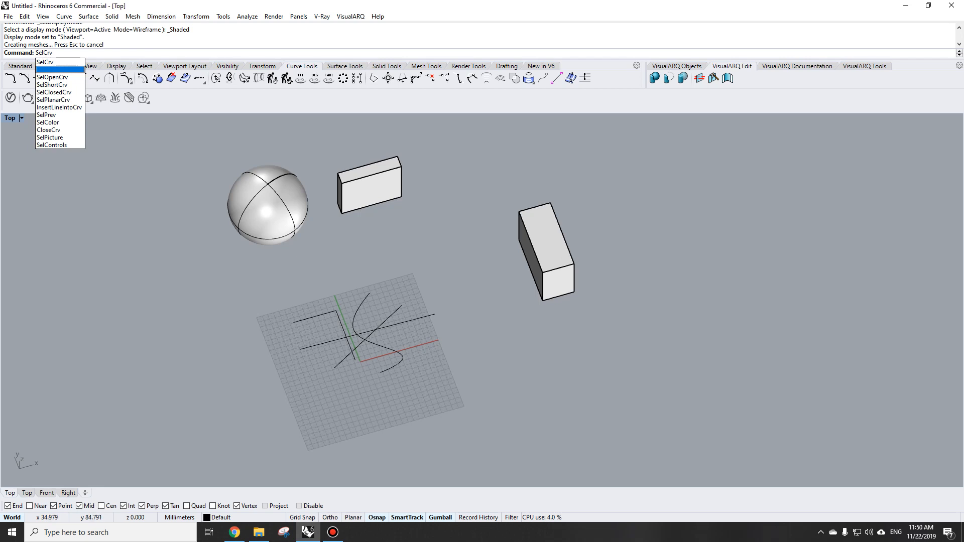
key("Return")
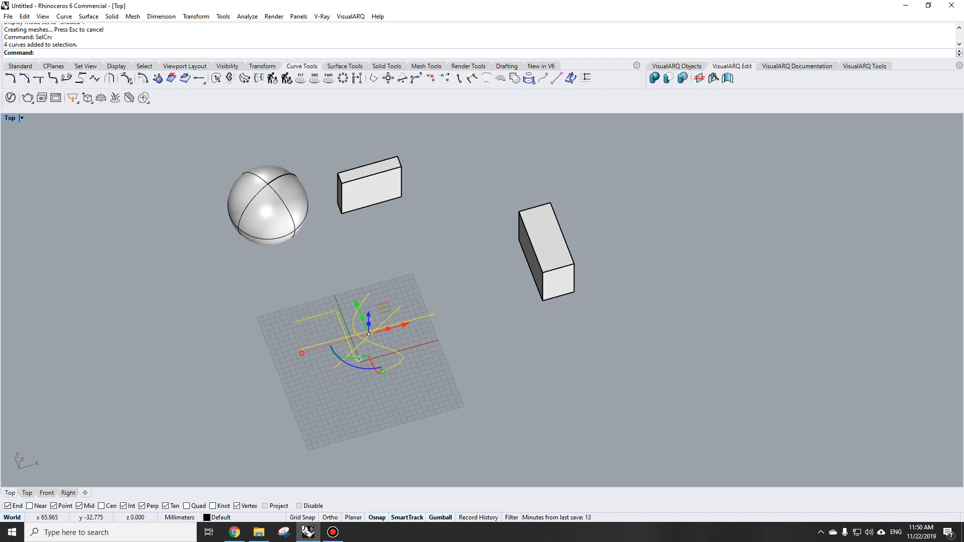
key("Escape")
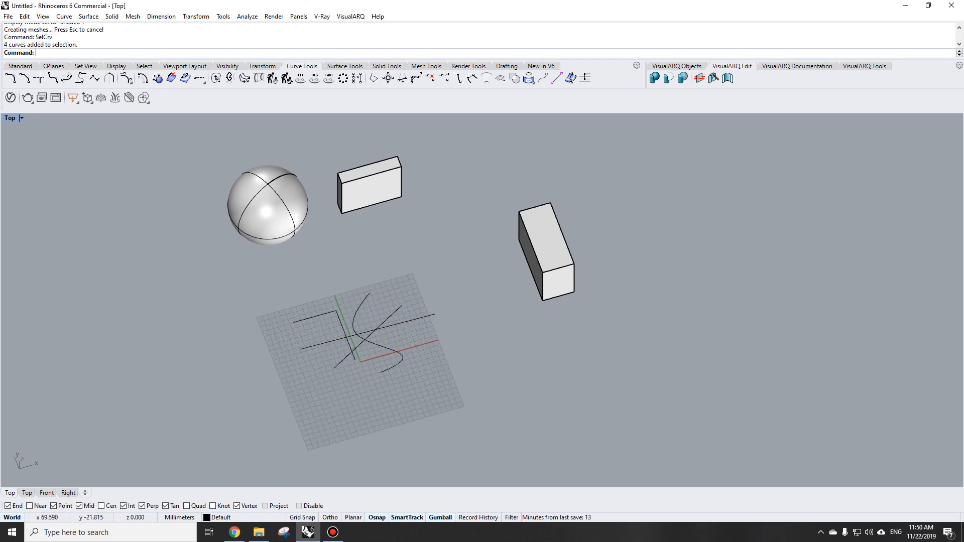
- Select all curves with the alias sec, hide them with the alias h, and undo the hiding
type("Selcrv")
key("Return")
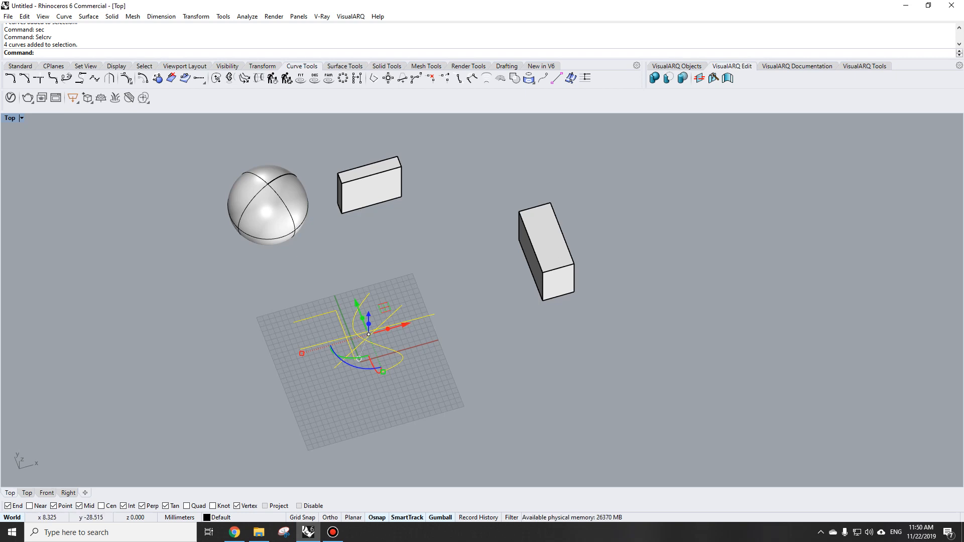
scroll(437, 307, "up", 3)
scroll(391, 346, "down", 5)
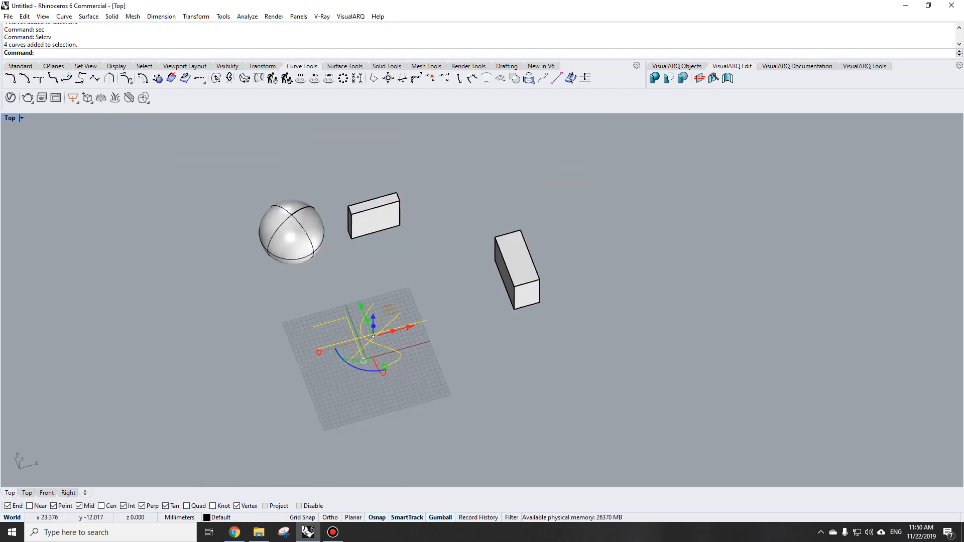
type("h")
key("Return")
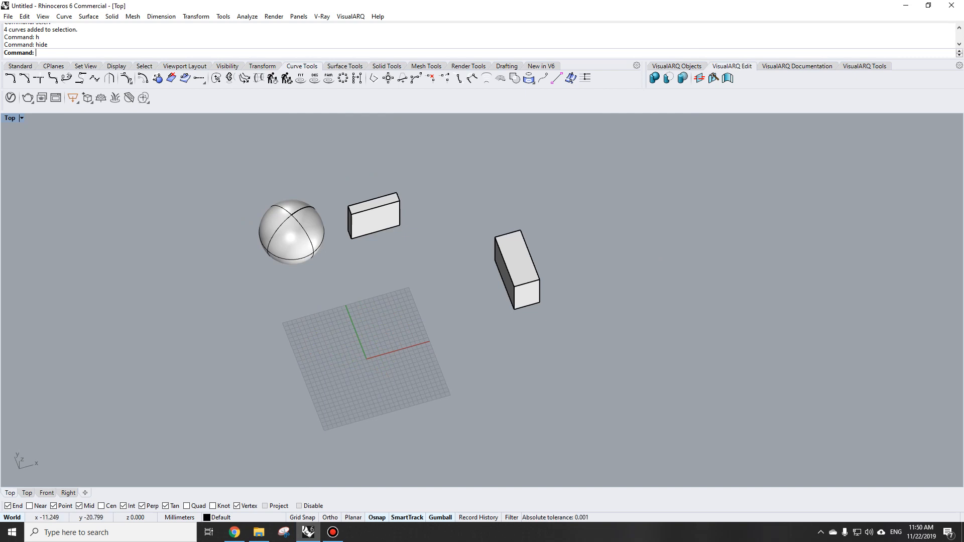
key("ctrl+z")
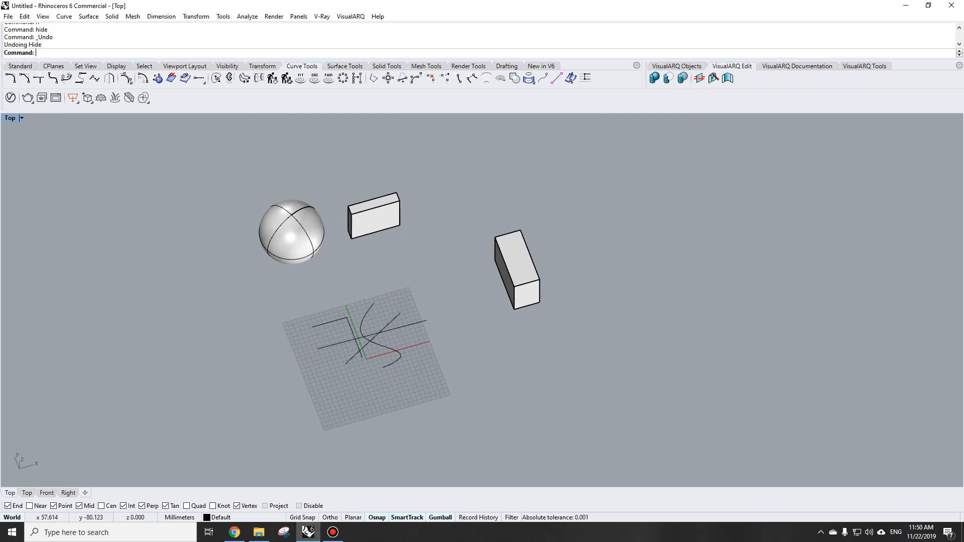
- Isolate the curves by selecting them with the alias sec and hiding all other objects with the alias ih
type("sec")
key("Return")
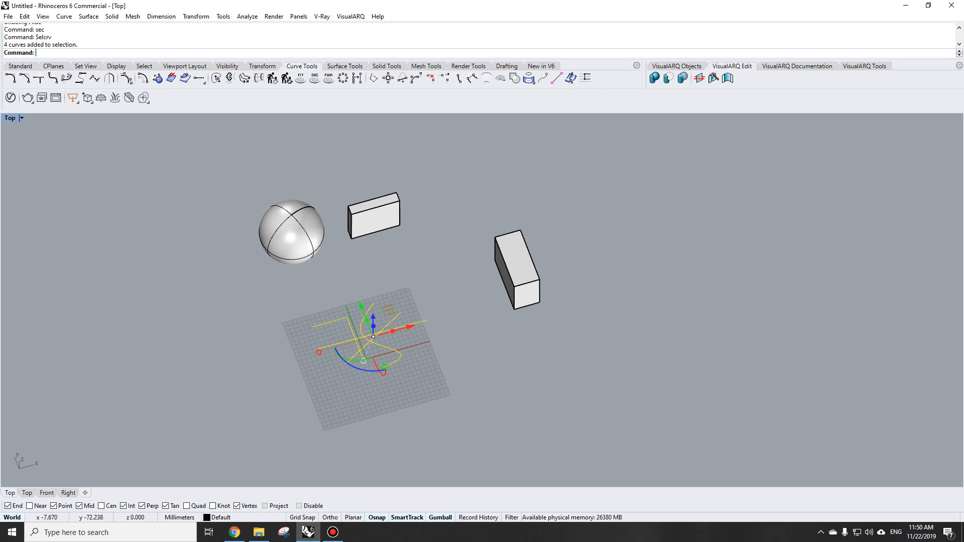
type("ih")
key("Return")
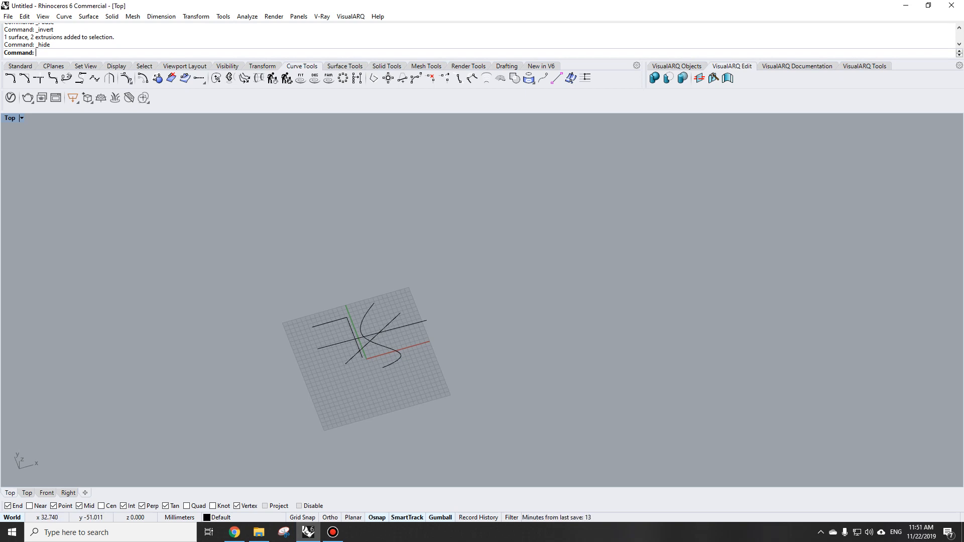
- Show the hidden objects with the alias sh, and select the box east of the grid
type("sh")
key("Return")
left_click_drag(589, 303, 497, 255)
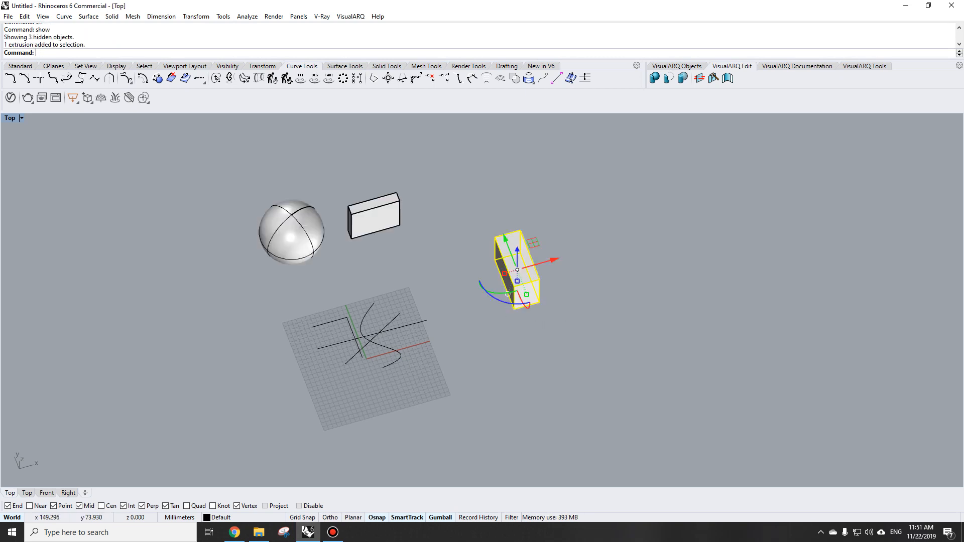
- Delete the selected box, the sphere and the remaining box with the alias e, and set the Top view
type("e")
key("Return")
left_click_drag(415, 188, 314, 258)
type("e")
key("Return")
type("top")
key("Return")
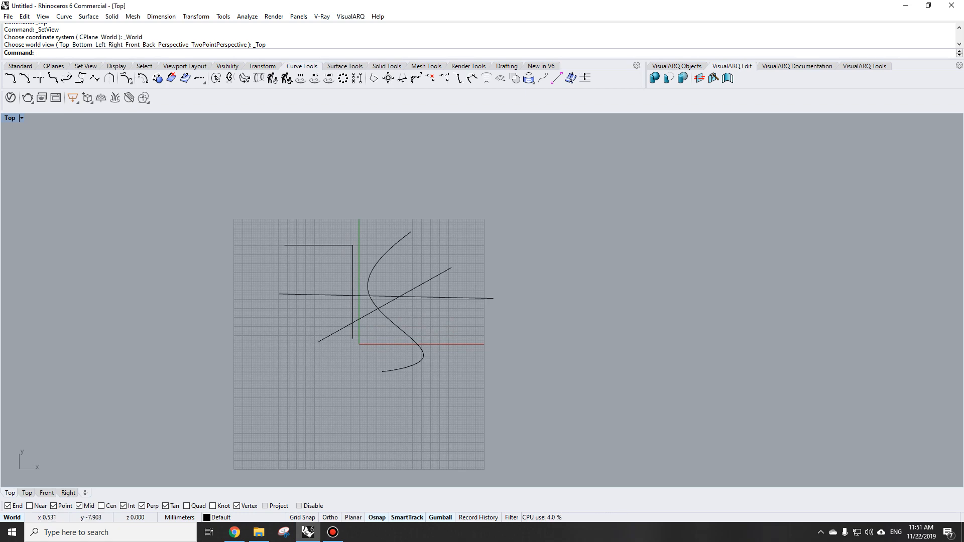
- Create a rectangular plane with the alias an, overlapping the northeastern part of the curves
scroll(402, 365, "down", 3)
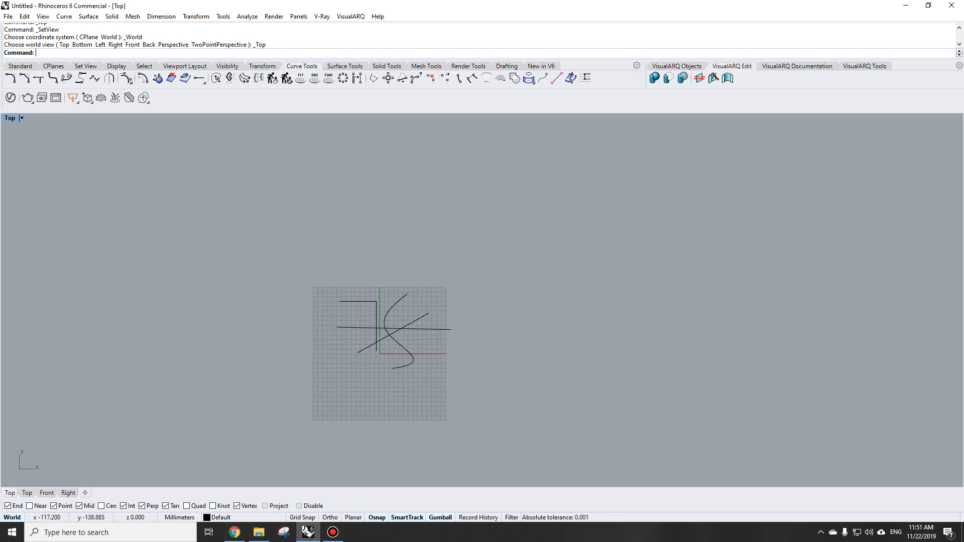
scroll(447, 335, "up", 2)
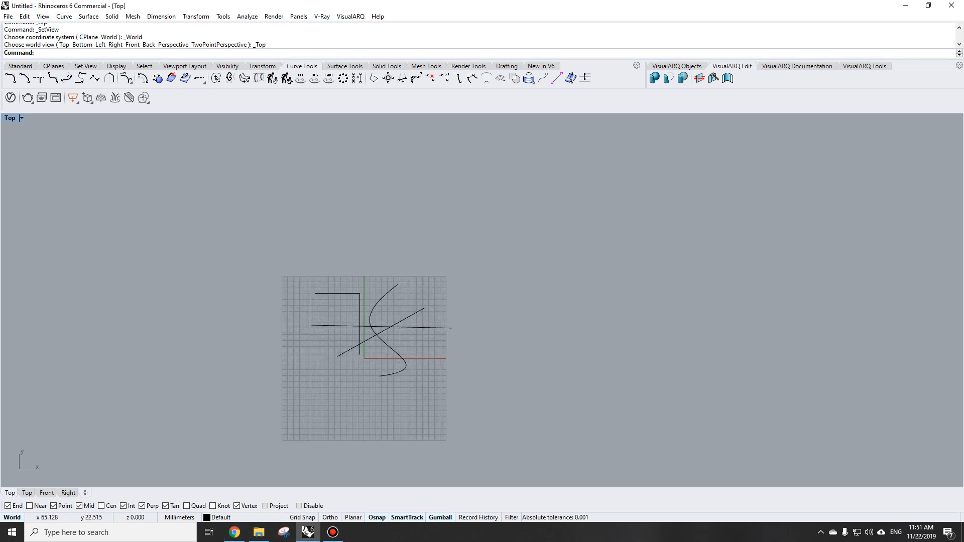
scroll(439, 297, "up", 4)
type("an")
key("Return")
left_click(290, 219)
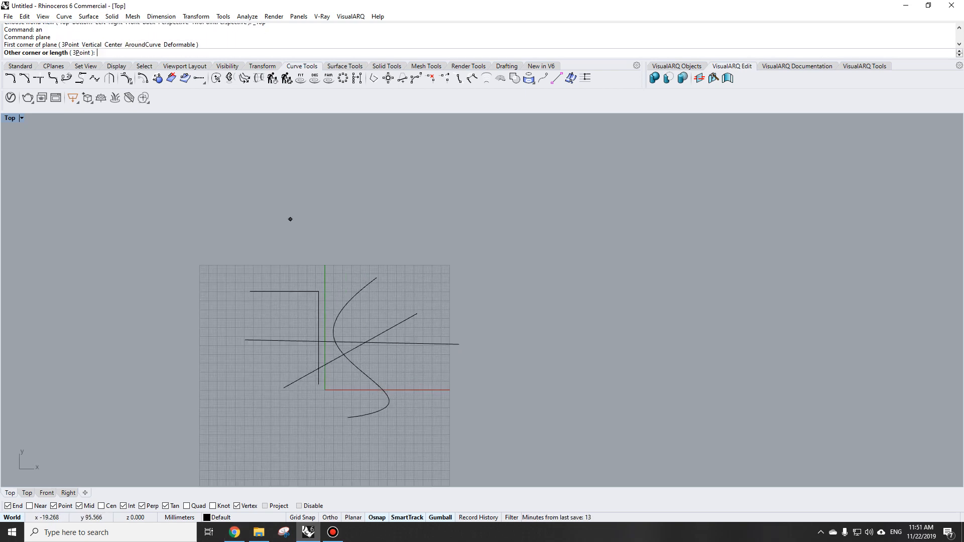
left_click(508, 372)
- Rotate the view with the alias rt, move the plane vertically down below the curves, and clear the selection
type("rt")
key("Return")
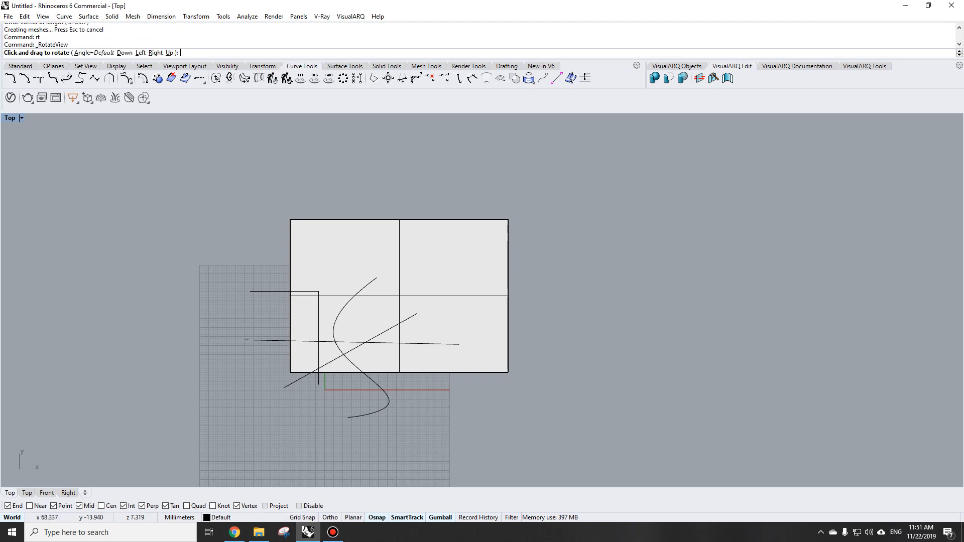
left_click(447, 415)
type("rt")
key("Return")
left_click_drag(432, 427, 491, 302)
left_click(430, 303)
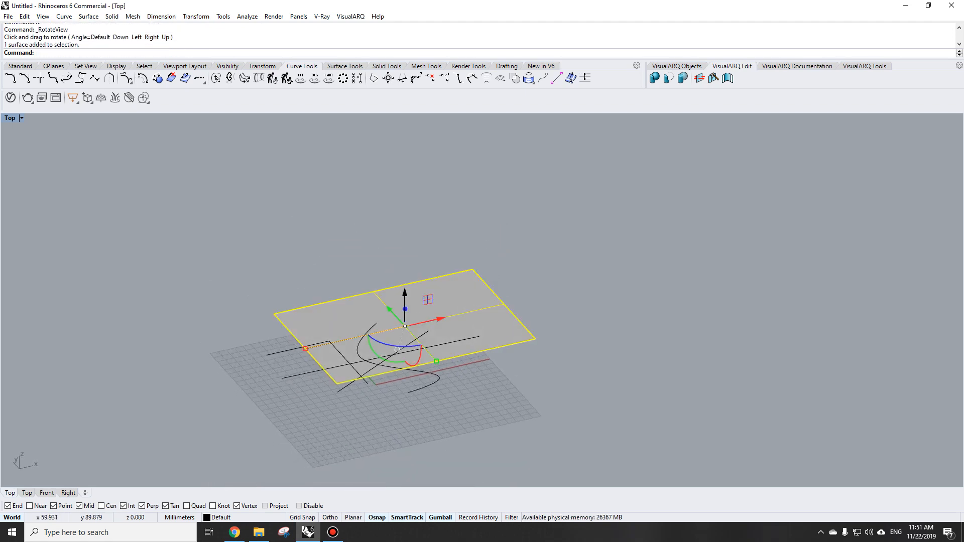
left_click_drag(405, 292, 405, 325)
key("Escape")
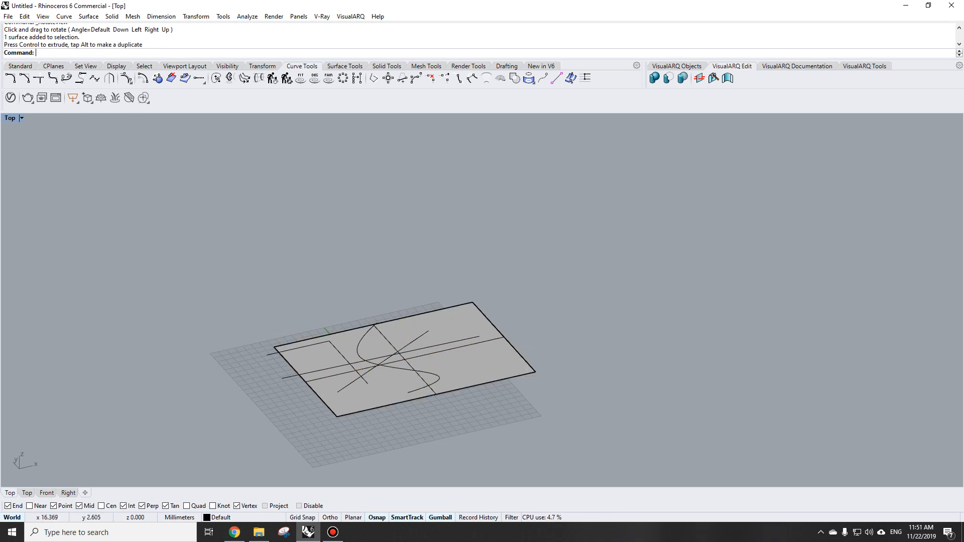
- Examine the curves and the plane beneath them in rotated and Top views
right_click_drag(442, 364, 386, 324)
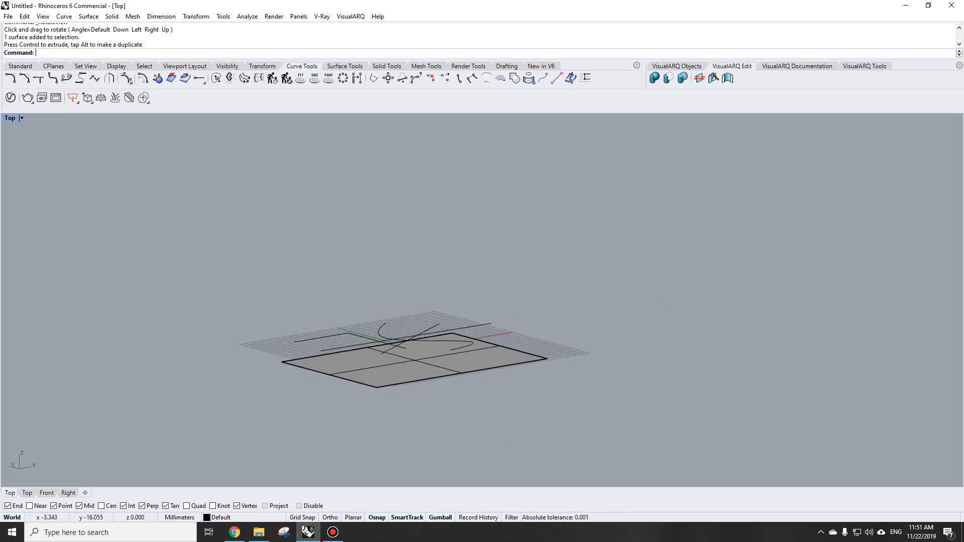
type("top")
key("Return")
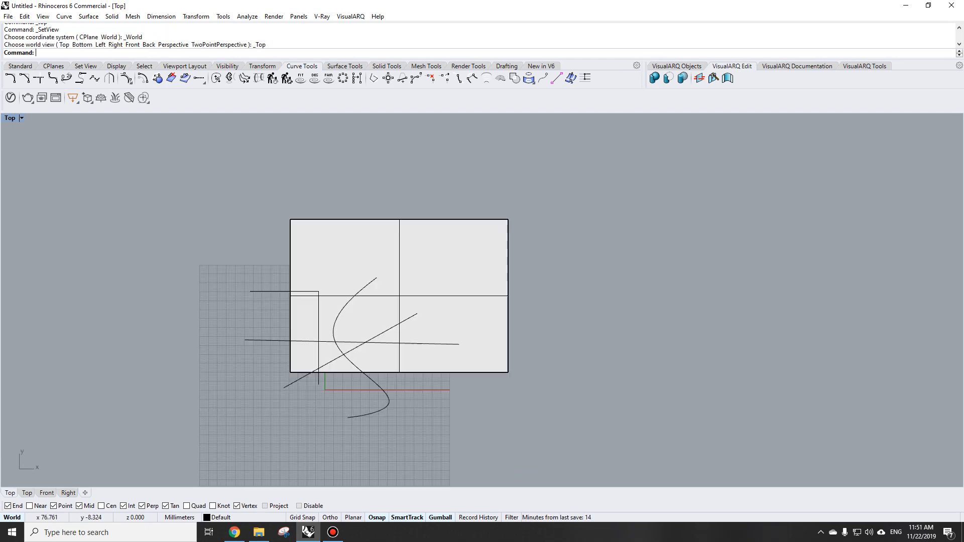
type("rt")
key("Return")
left_click_drag(388, 415, 423, 347)
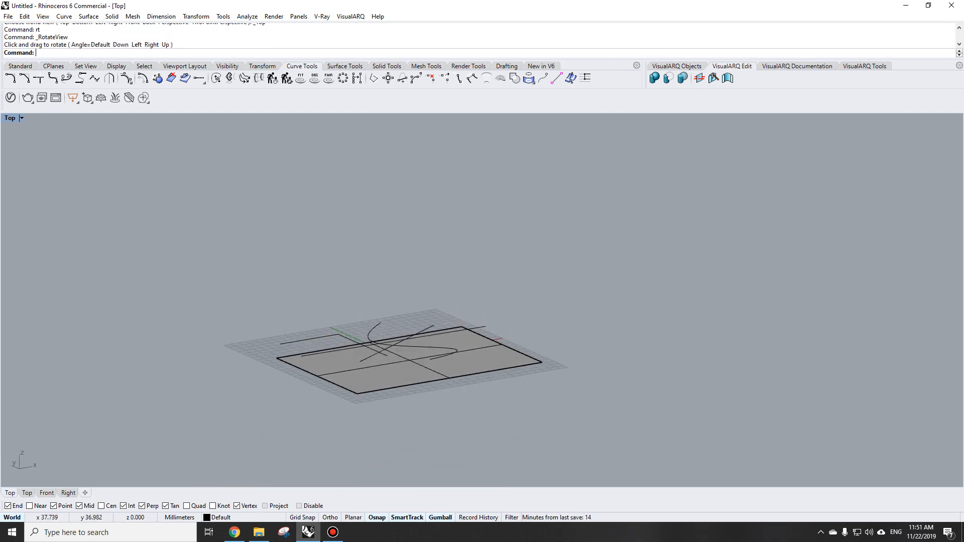
scroll(423, 346, "up", 10)
type("top")
key("Return")
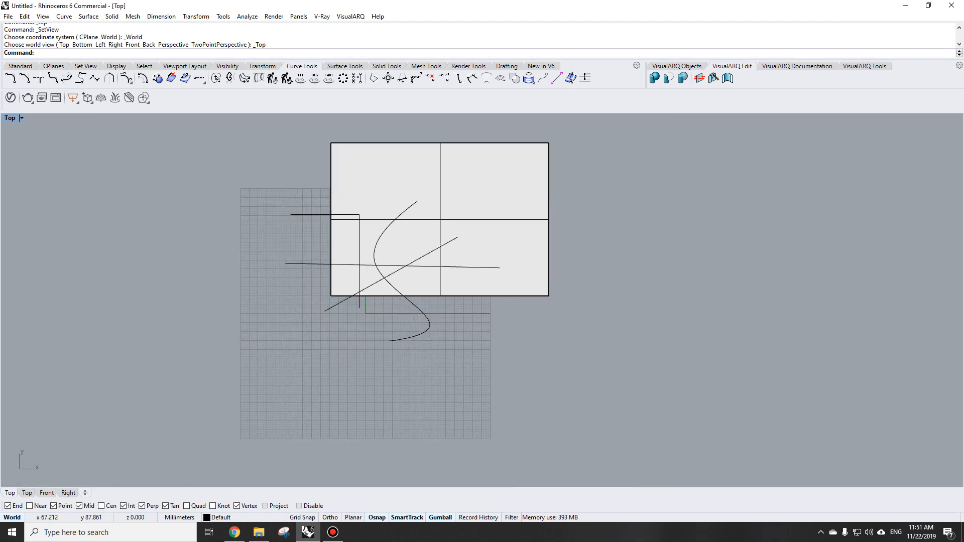
scroll(419, 323, "down", 3)
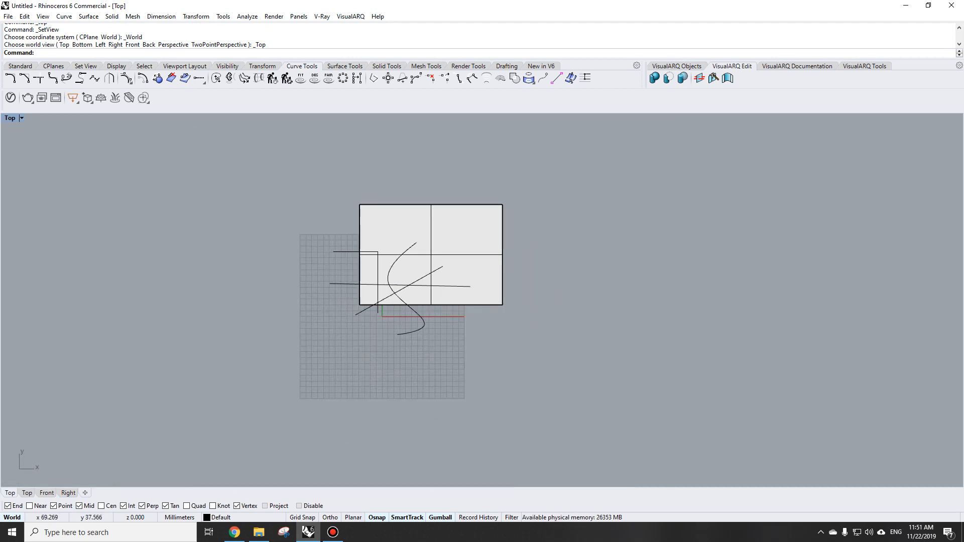
scroll(430, 326, "up", 8)
scroll(419, 327, "down", 4)
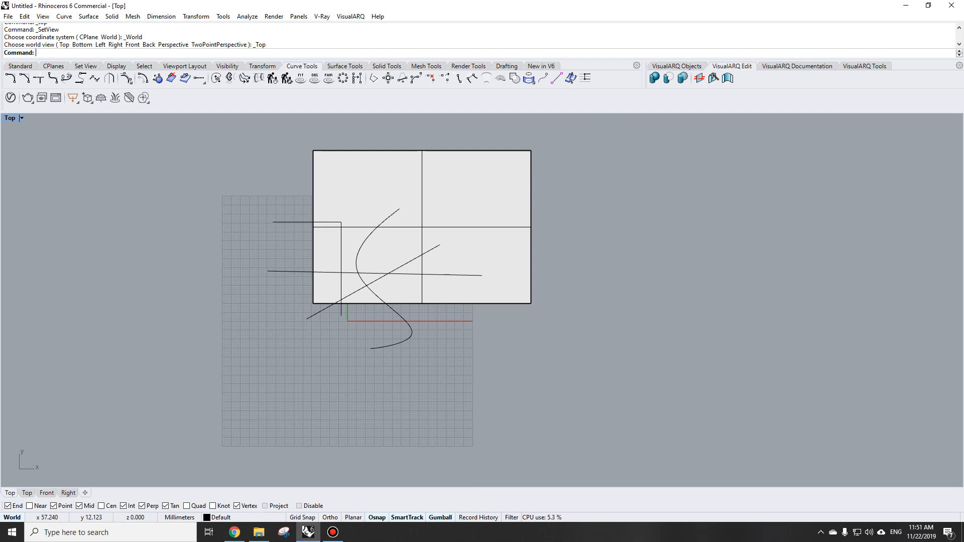
- Start the Project command with the alias tc, select all curves with the alias sec, and set DeleteInput to No
type("tc")
key("Return")
type("project")
key("Return")
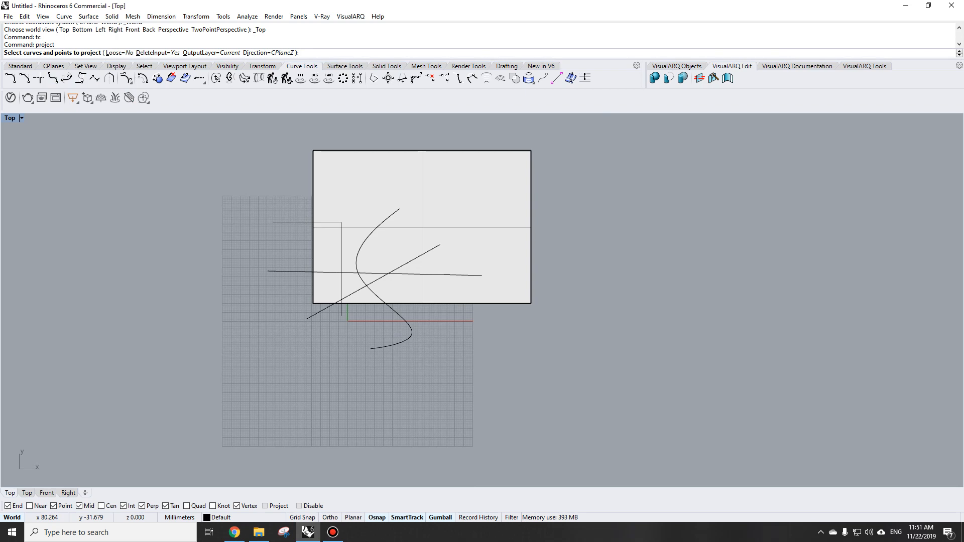
type("sec")
key("Return")
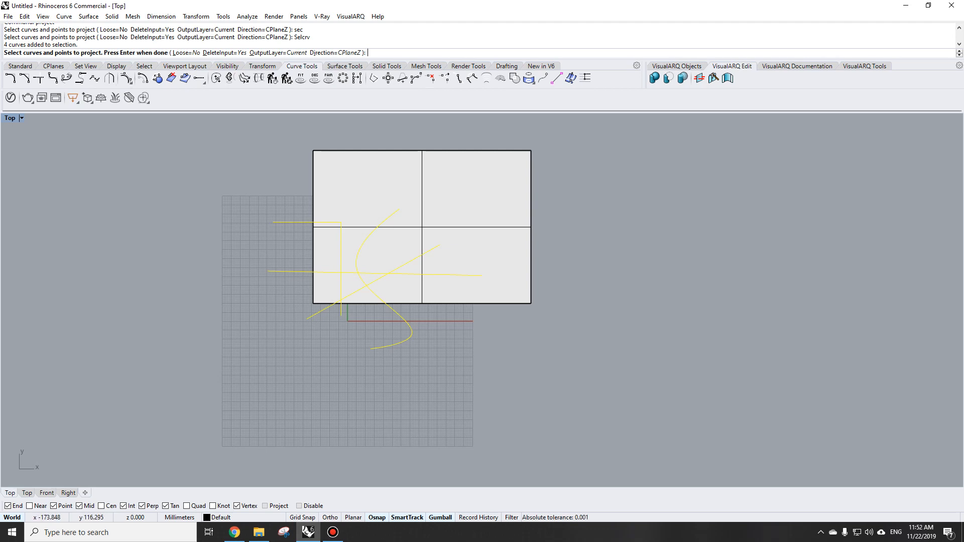
key("Return")
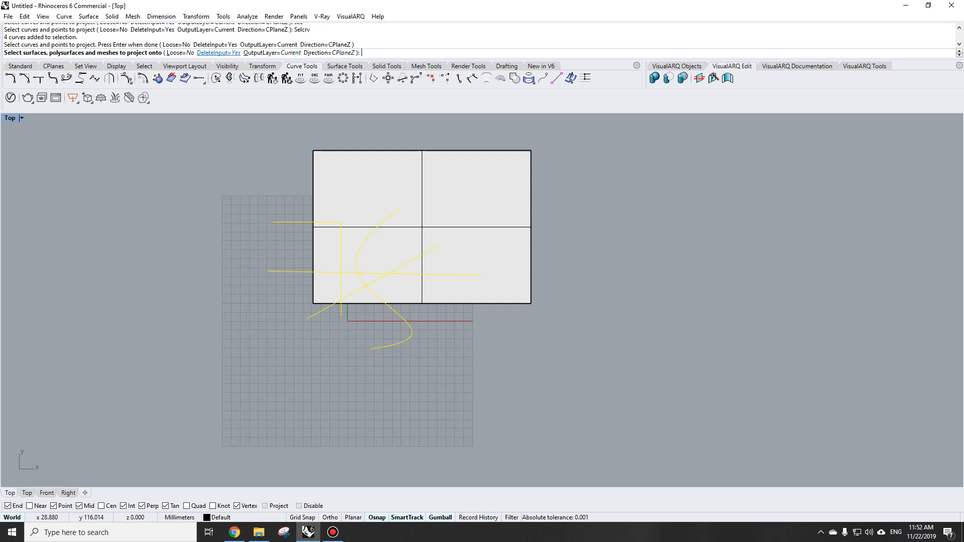
left_click(219, 52)
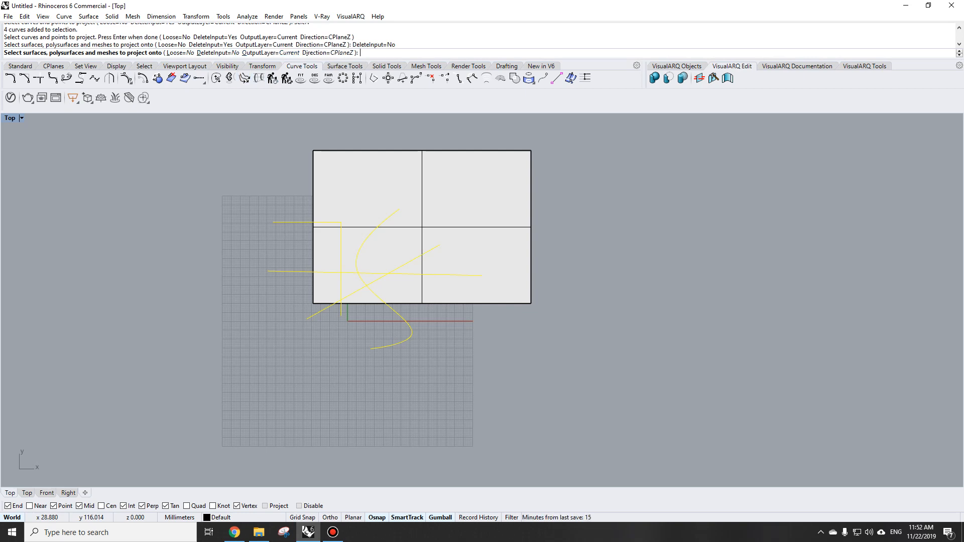
- Project the selected curves onto the plane from a rotated view, and undo the projection
type("rt")
key("Return")
left_click_drag(482, 301, 507, 236)
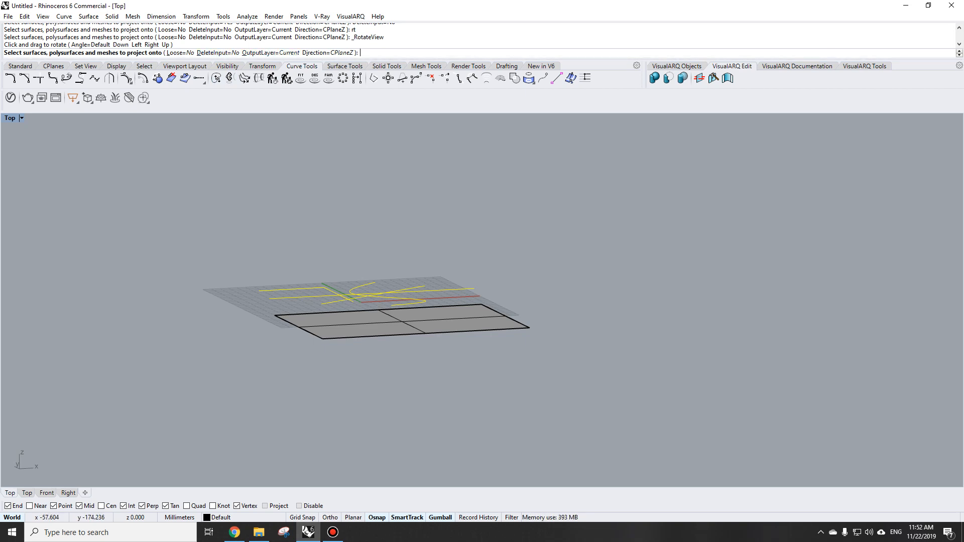
left_click(367, 321)
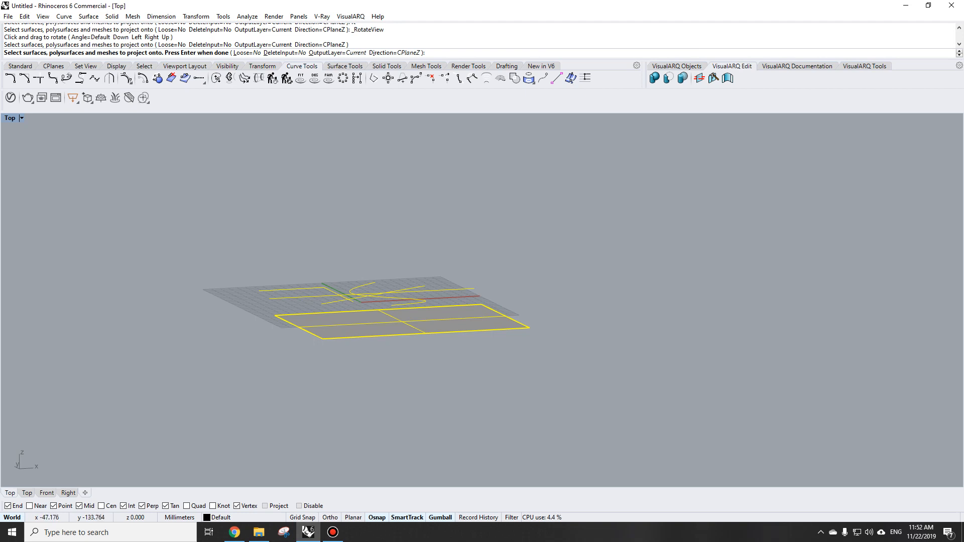
key("Return")
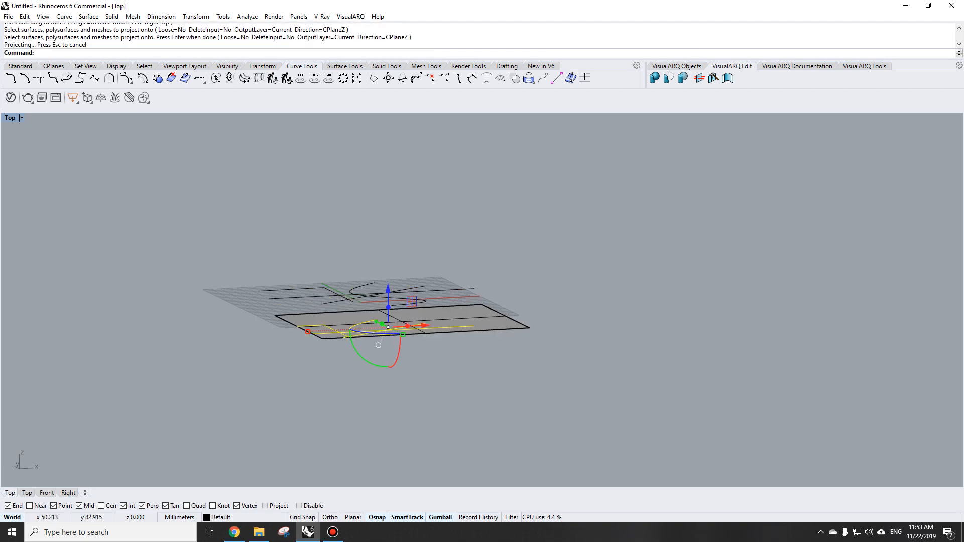
scroll(363, 350, "up", 3)
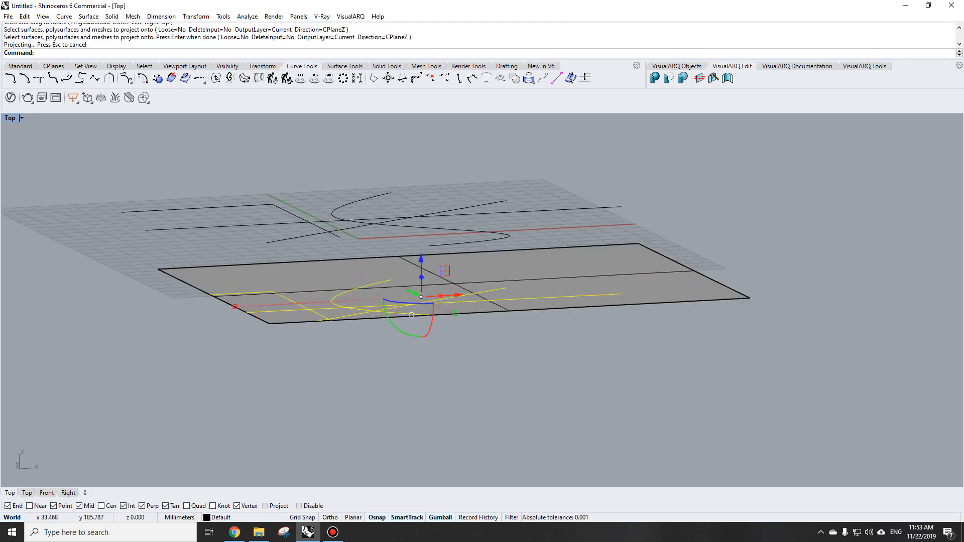
key("ctrl+z")
scroll(379, 231, "down", 3)
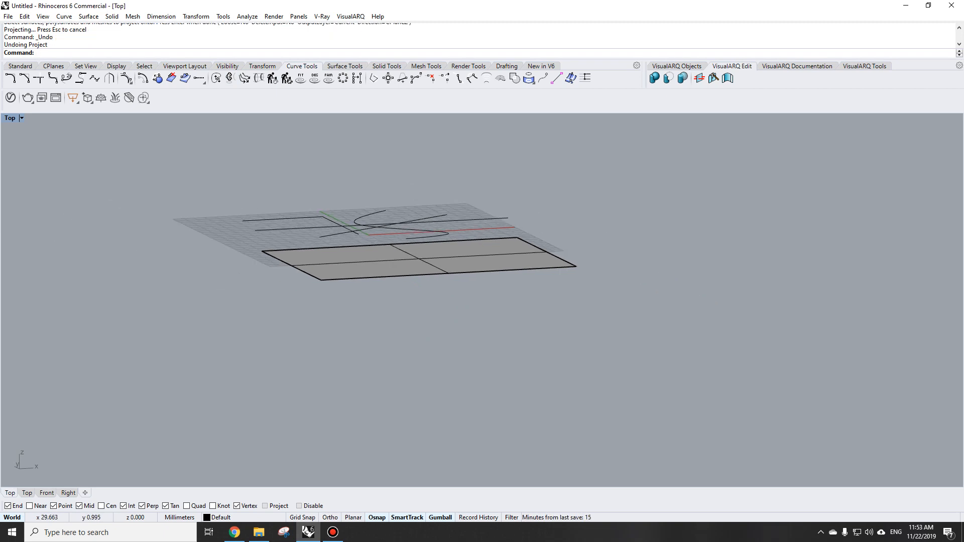
type("tc")
key("Return")
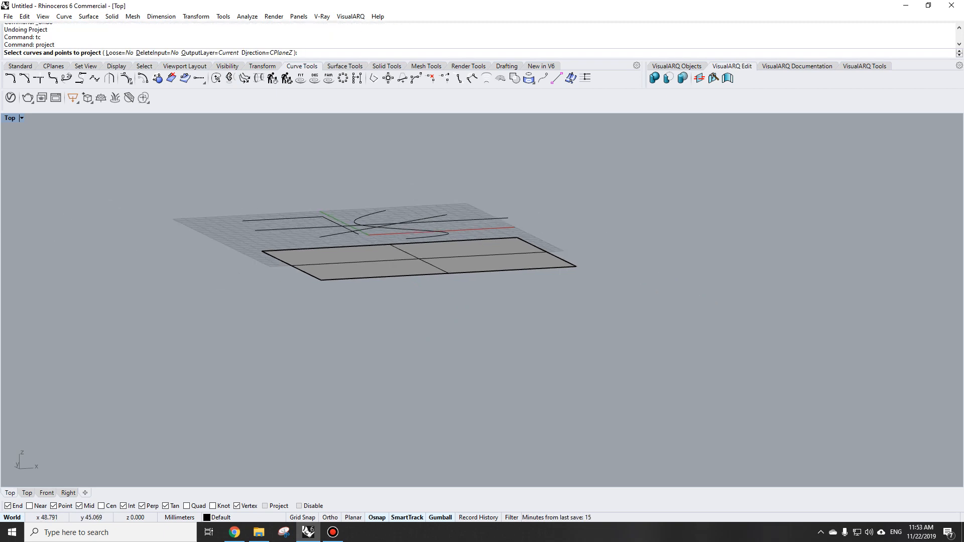
key("Escape")
- Restart Project with the alias tc, select all curves with the alias sec, and set DeleteInput to Yes
type("tc")
key("Return")
type("s")
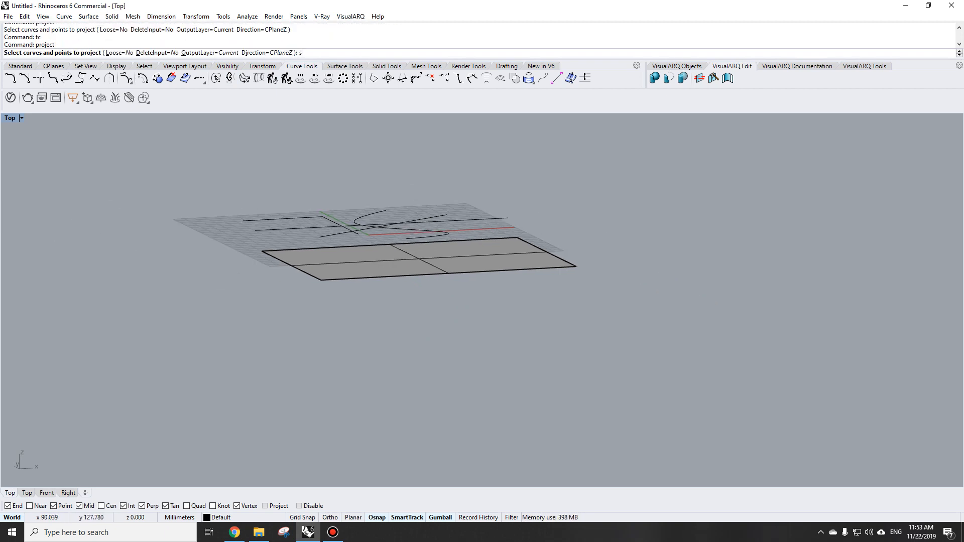
type("ec")
key("Return")
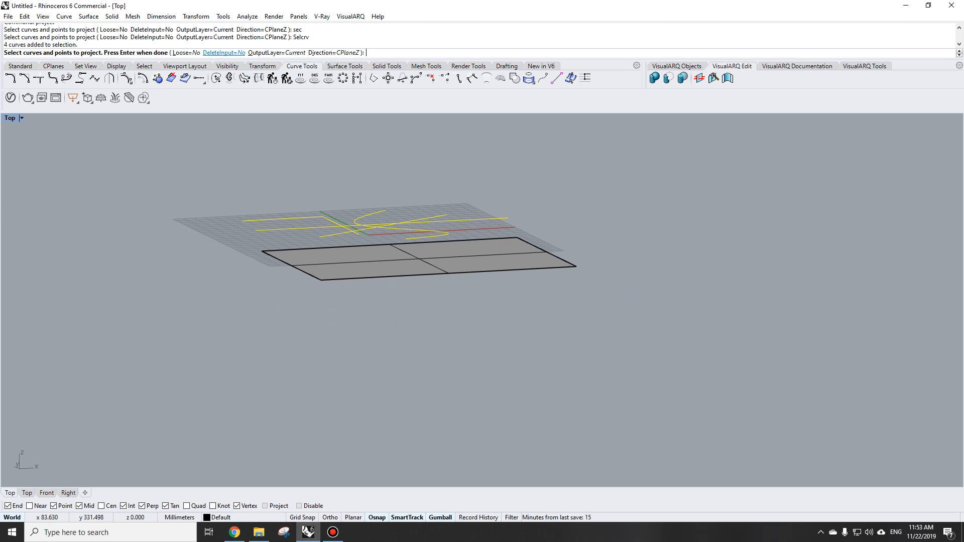
left_click(224, 52)
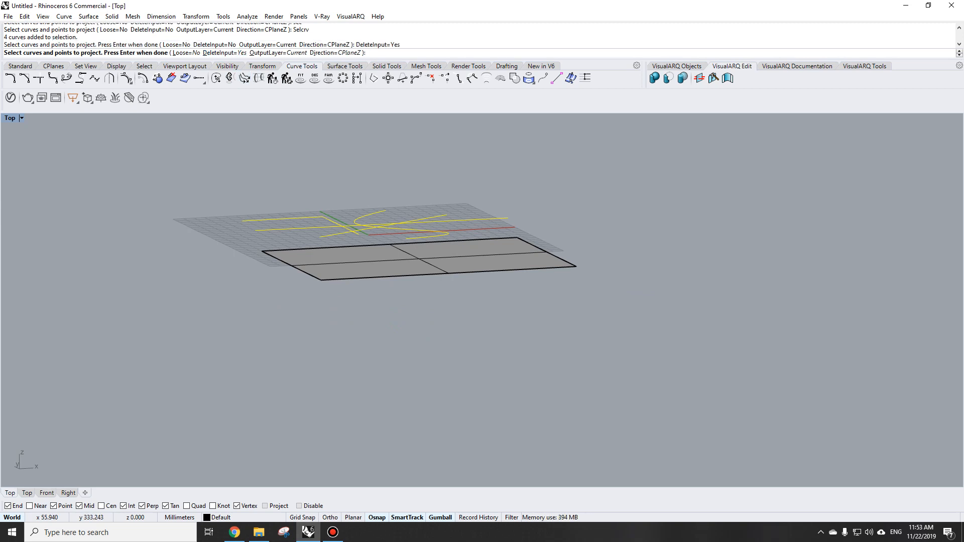
type("d")
key("Return")
type("d")
key("Return")
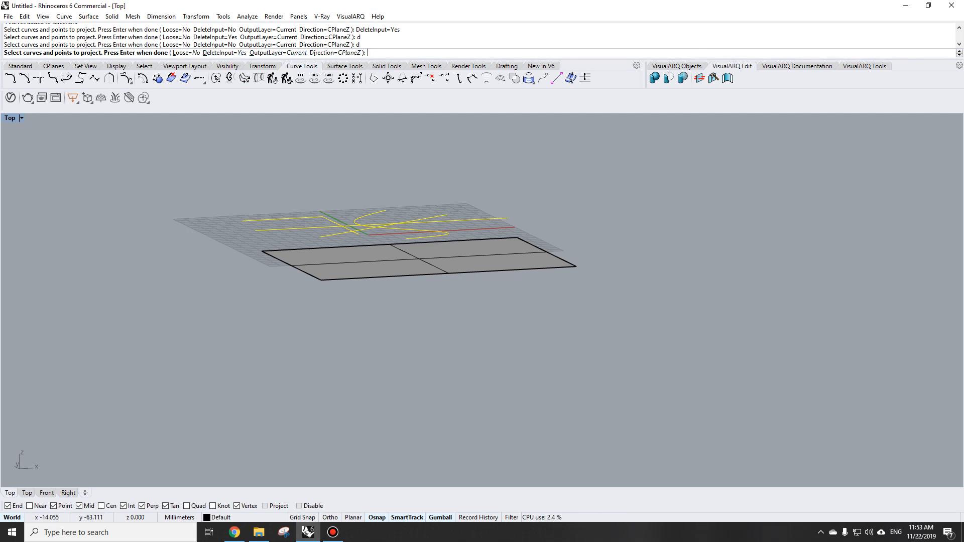
- Project the selected curves onto the plane below them
key("Return")
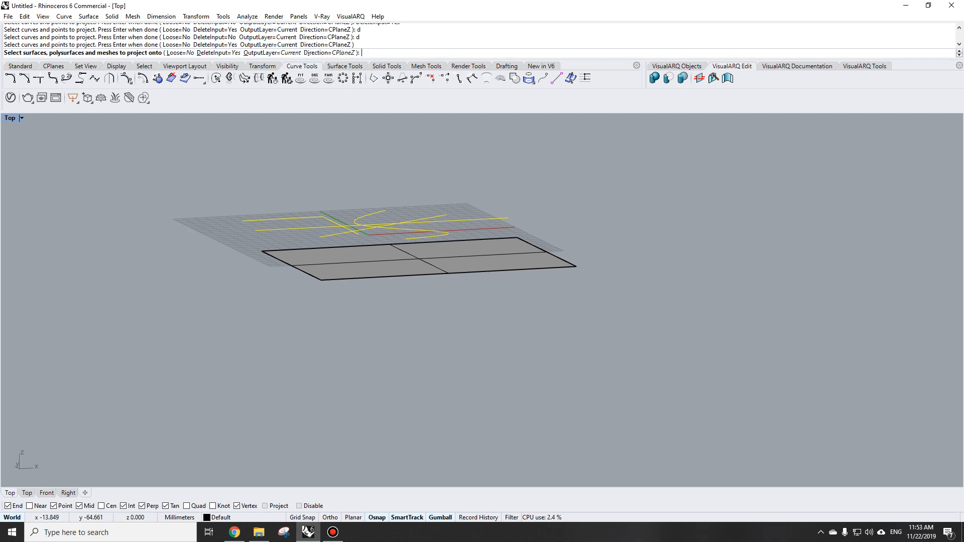
left_click(381, 254)
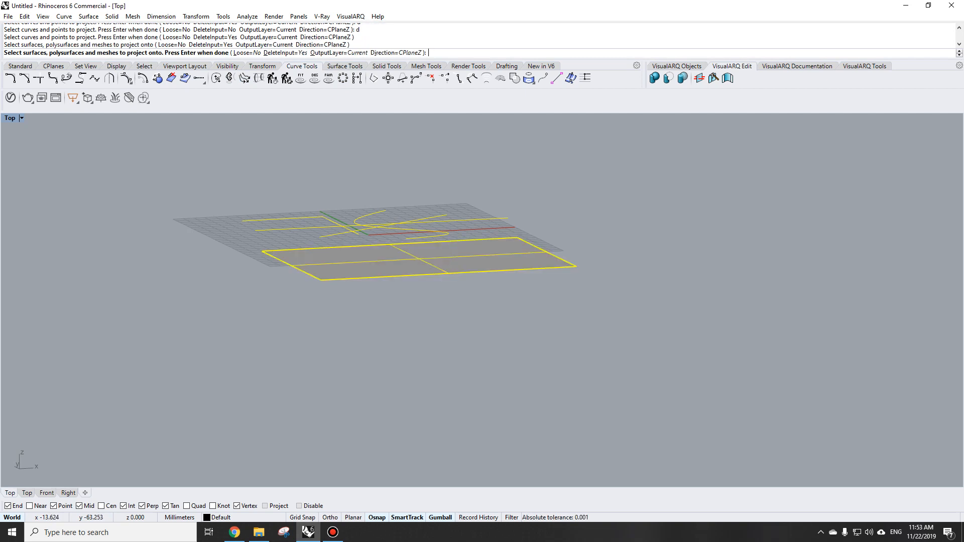
key("Return")
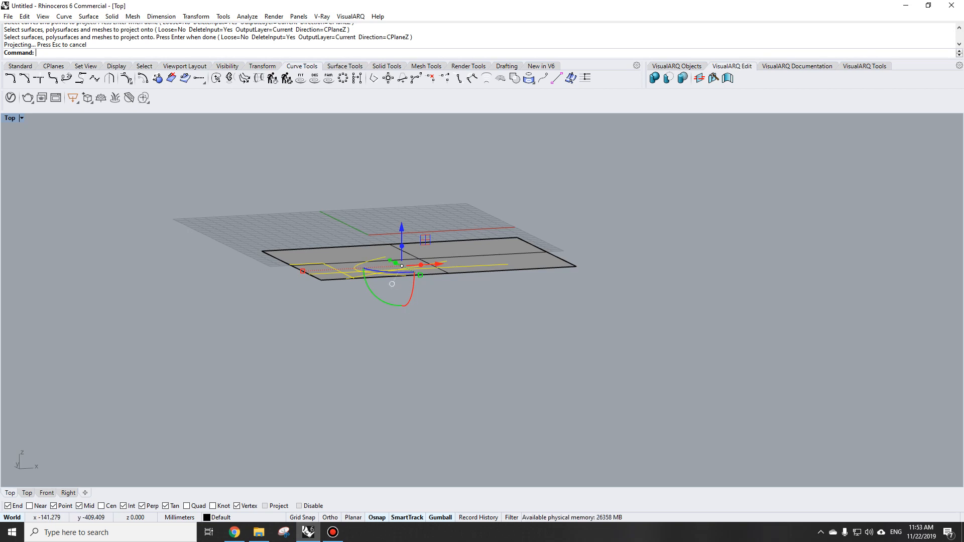
- Examine the projected curves on the plane in Top and rotated views, and undo the projection
type("t")
key("Return")
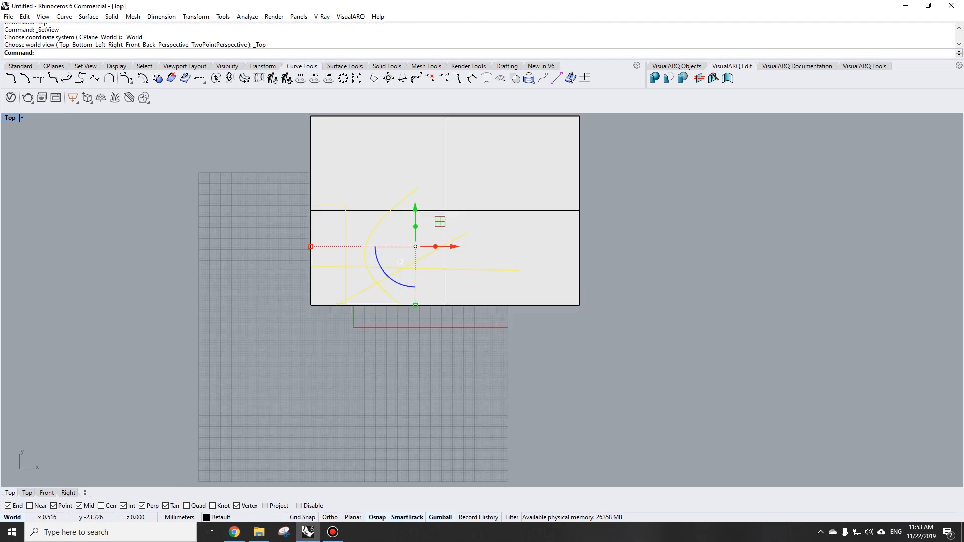
type("rt")
key("Return")
key("Escape")
key("Escape")
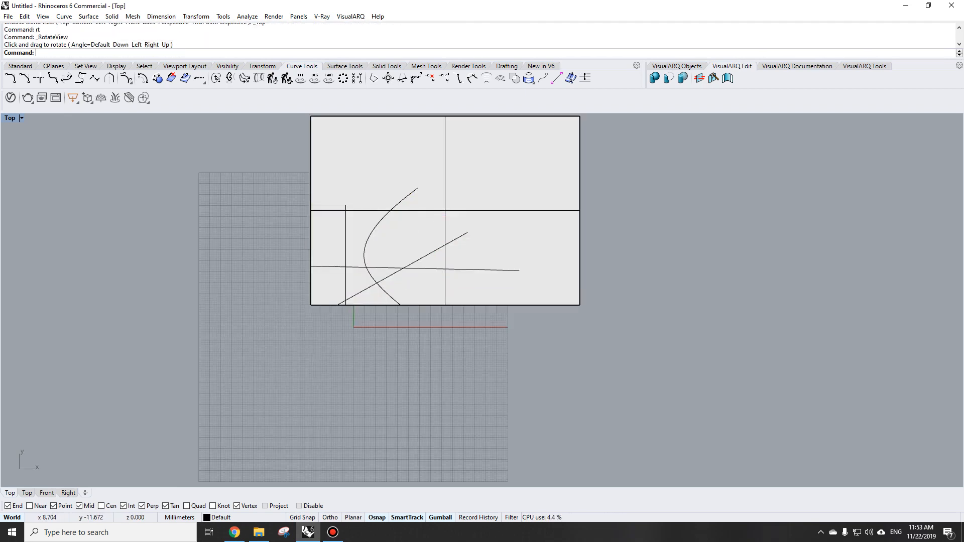
type("rt")
key("Return")
left_click_drag(251, 409, 331, 285)
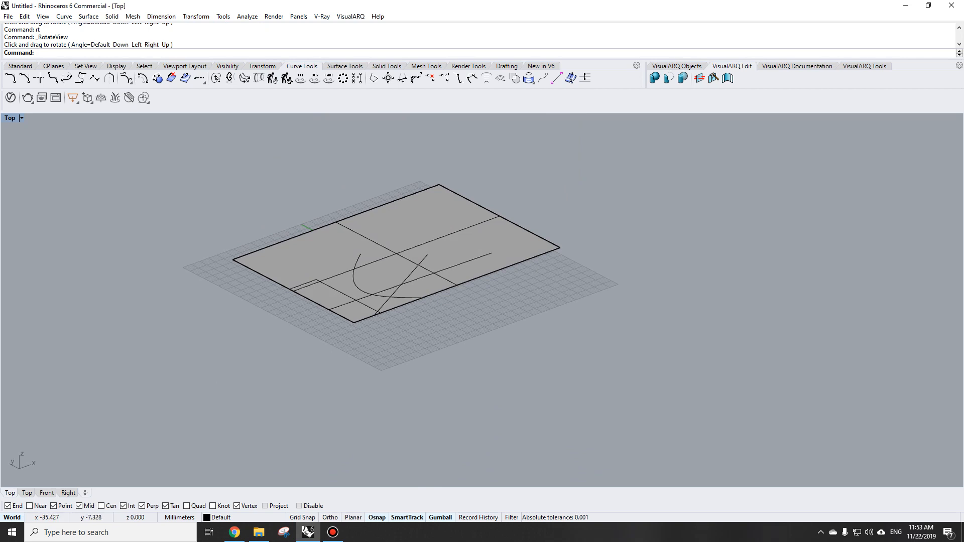
type("t")
key("Return")
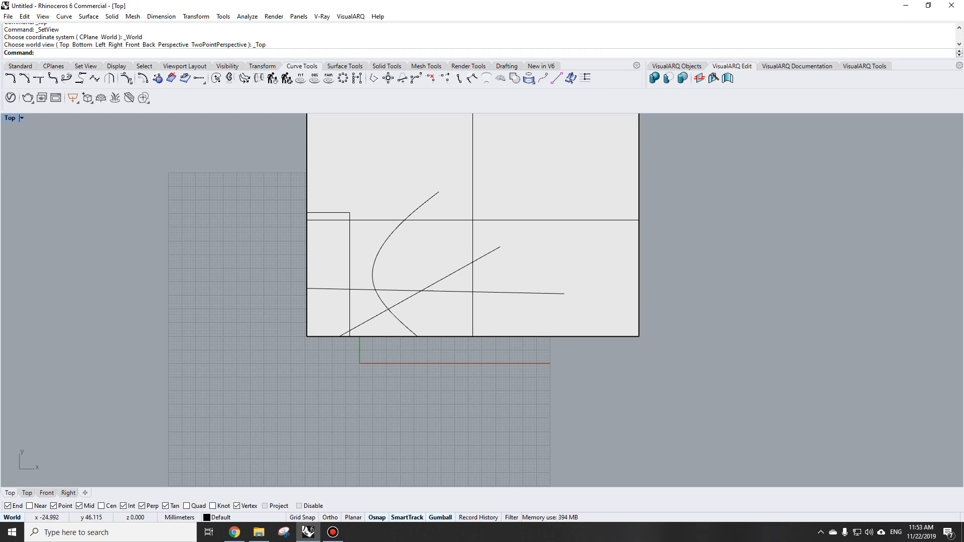
key("ctrl+z")
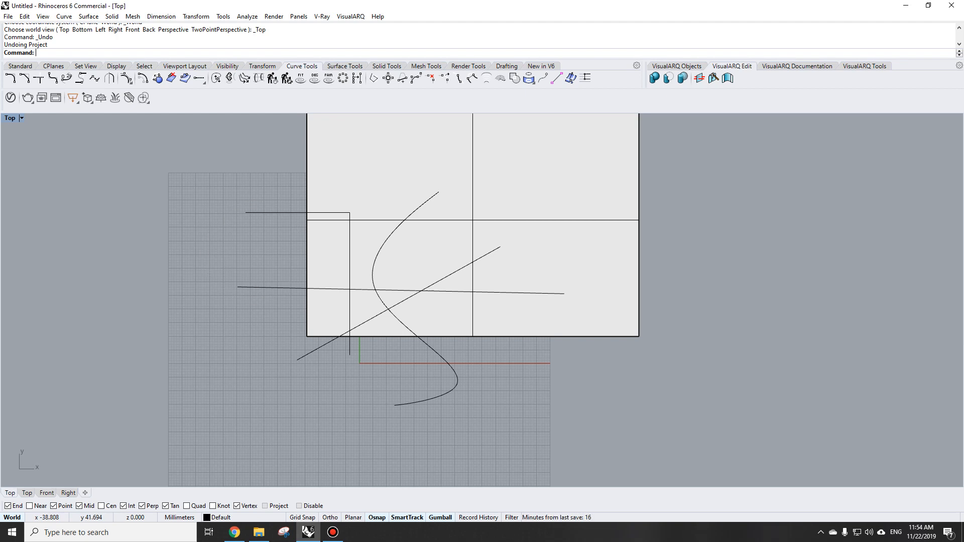
left_click(333, 532)
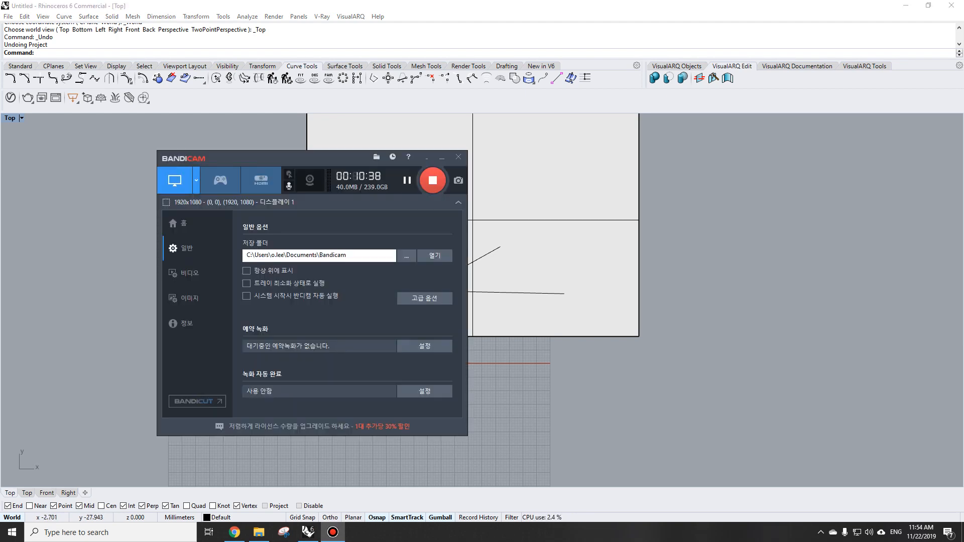
left_click(333, 532)
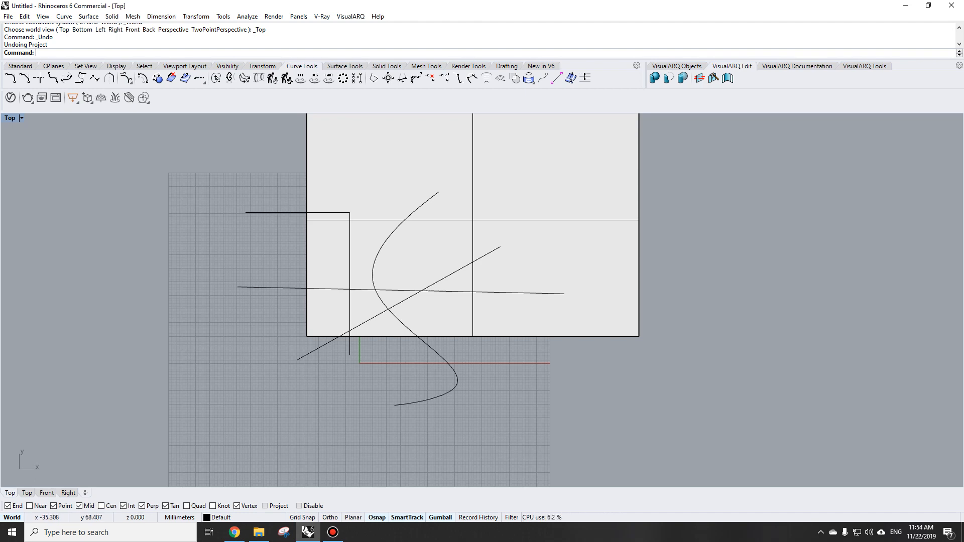
- Return to the Top view and redo the undone Gumball move and the curve projection onto the plane
type("3")
key("Return")
left_click_drag(251, 318, 359, 241)
type("top")
key("Return")
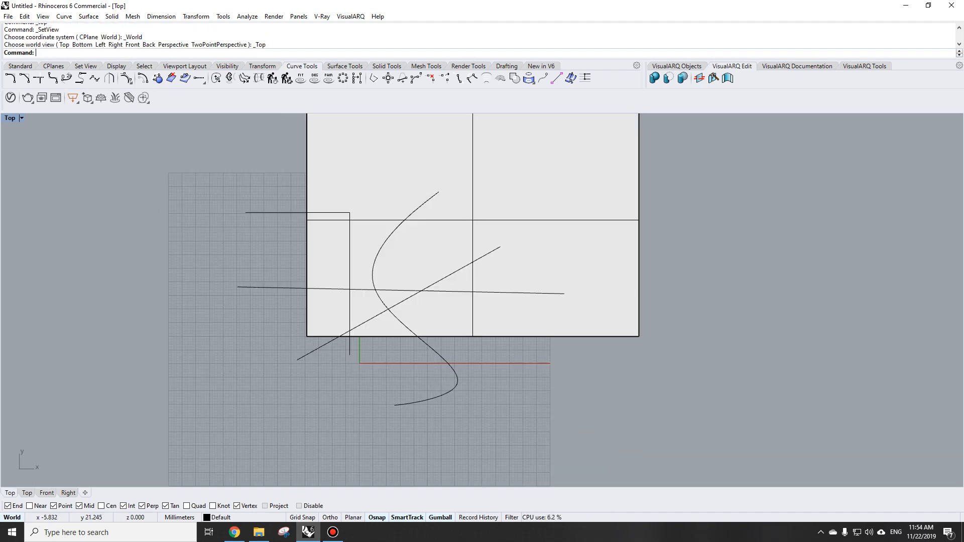
key("ctrl+y")
key("ctrl+y")
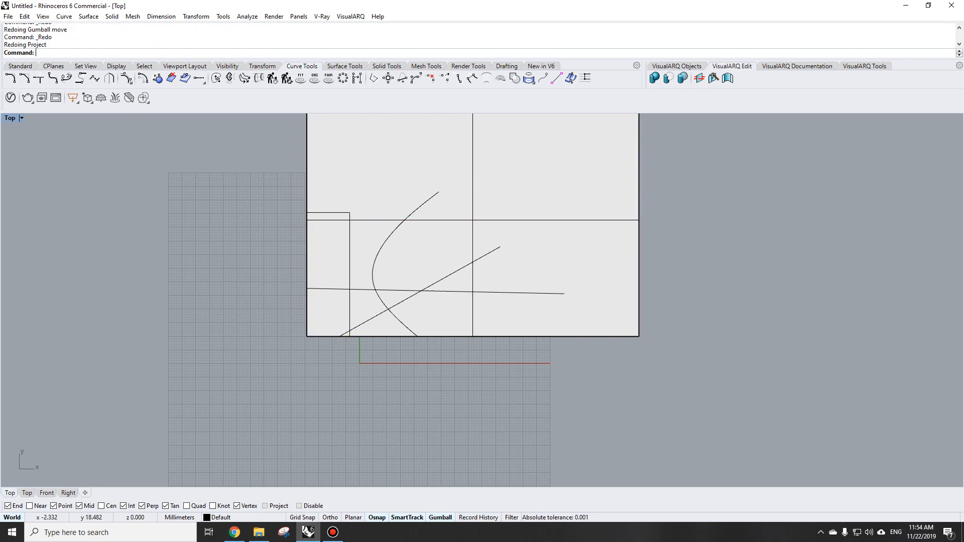
- Examine the projected curves on the plane from rotated views using the alias rt, and return to Top
type("rt")
key("Return")
left_click_drag(329, 404, 424, 302)
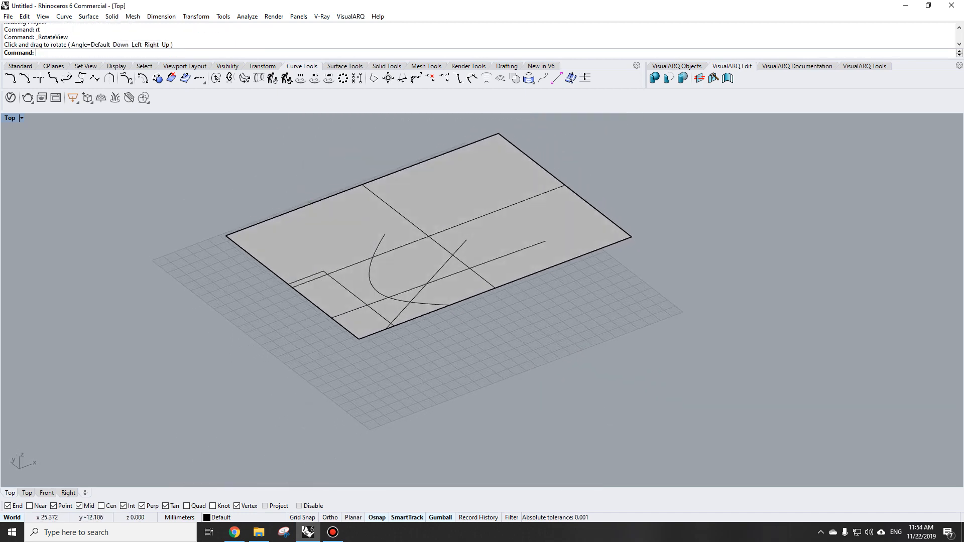
right_click_drag(432, 311, 367, 238)
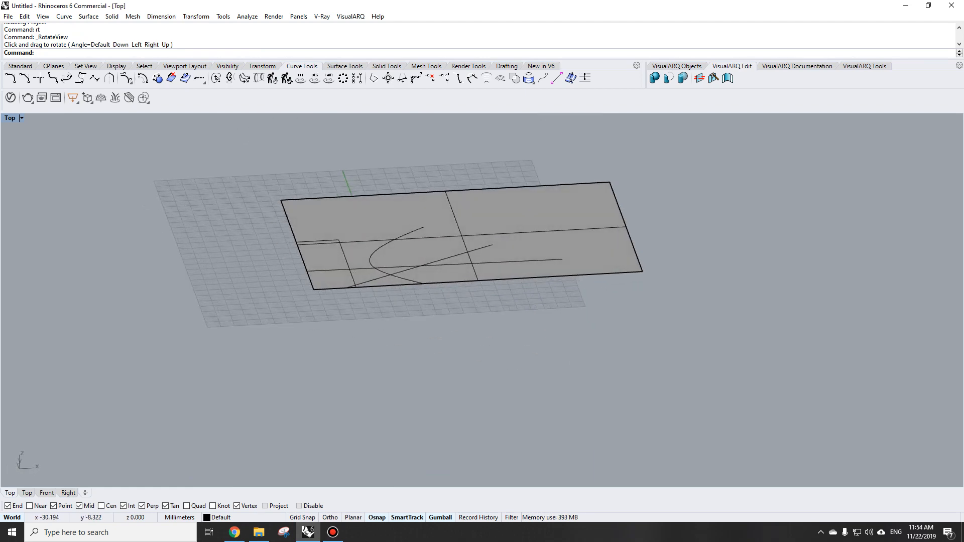
type("top")
key("Return")
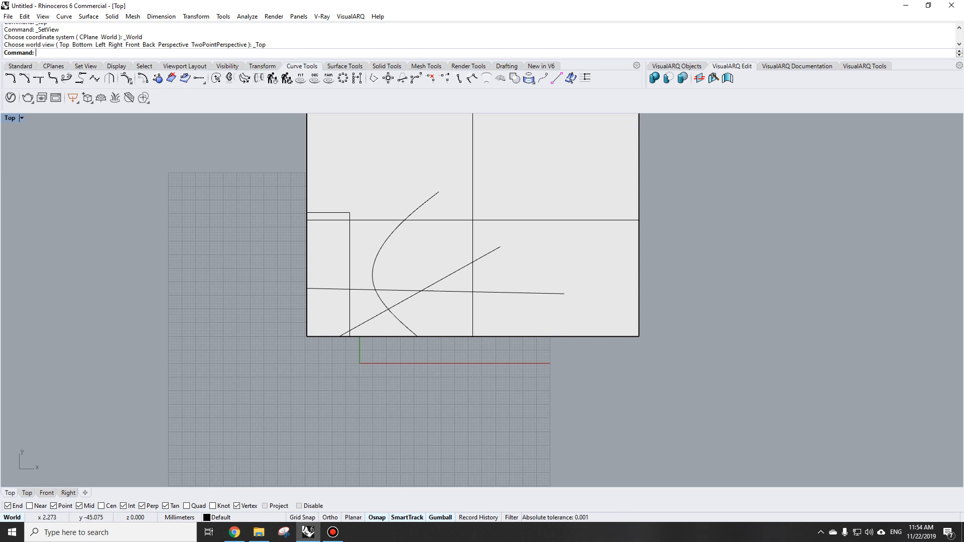
- Switch to the Google Slides presentation in Chrome to check the list of curve commands, and return to Rhino
mouse_move(333, 532)
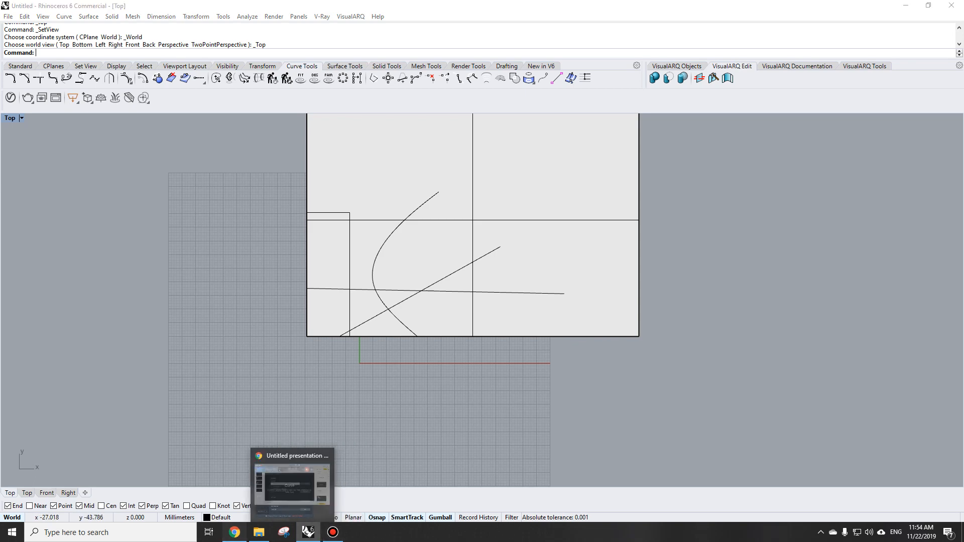
left_click(234, 532)
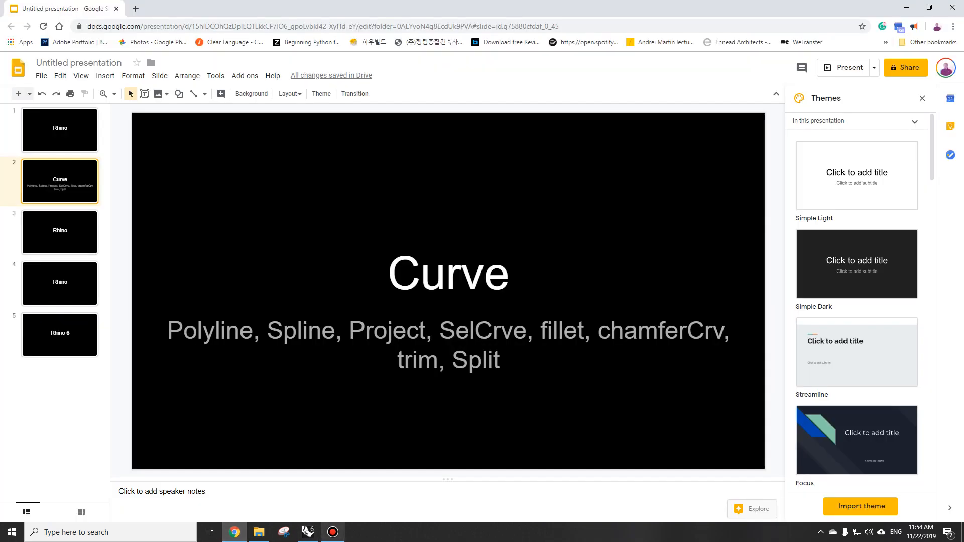
left_click(308, 532)
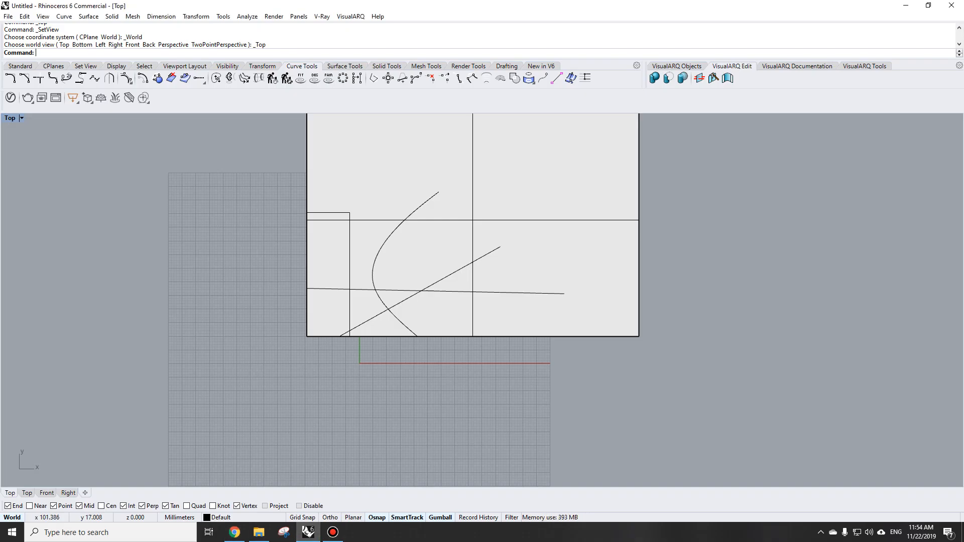
- Delete the plane surface with the alias e, keeping only the projected curves
left_click(635, 315)
type("e")
key("Return")
scroll(363, 308, "up", 4)
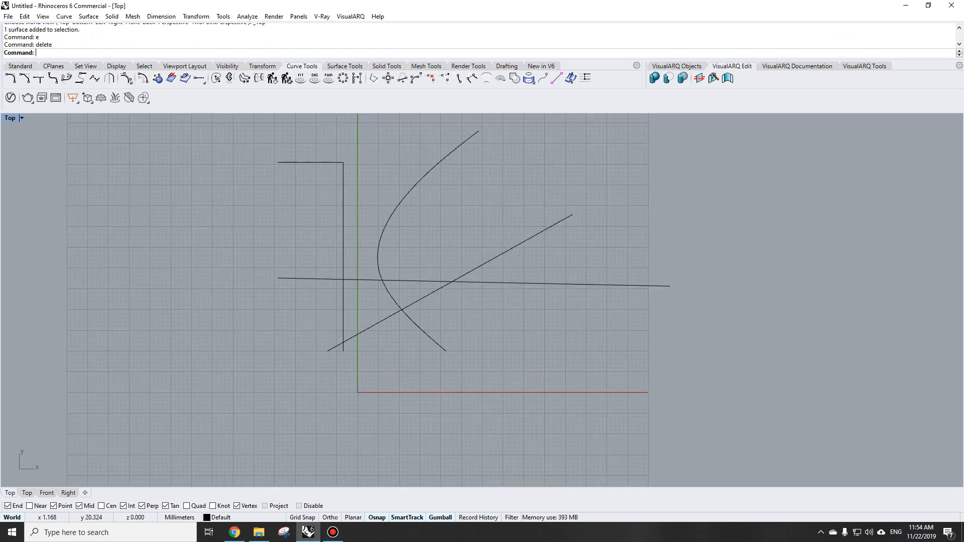
- Chamfer the corner between the short horizontal line and the vertical line with distances 1,1
type("Chs")
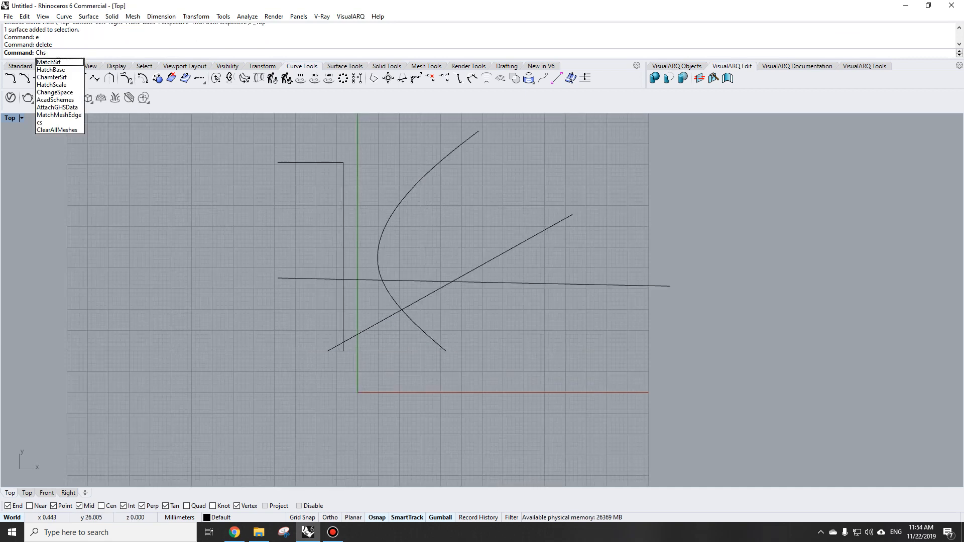
key("BackSpace")
type("ma")
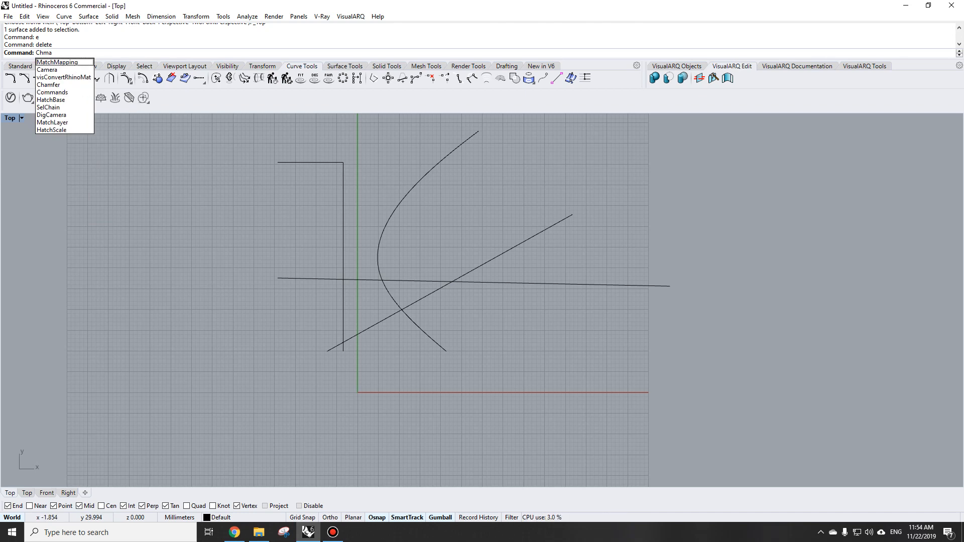
key("BackSpace")
key("BackSpace")
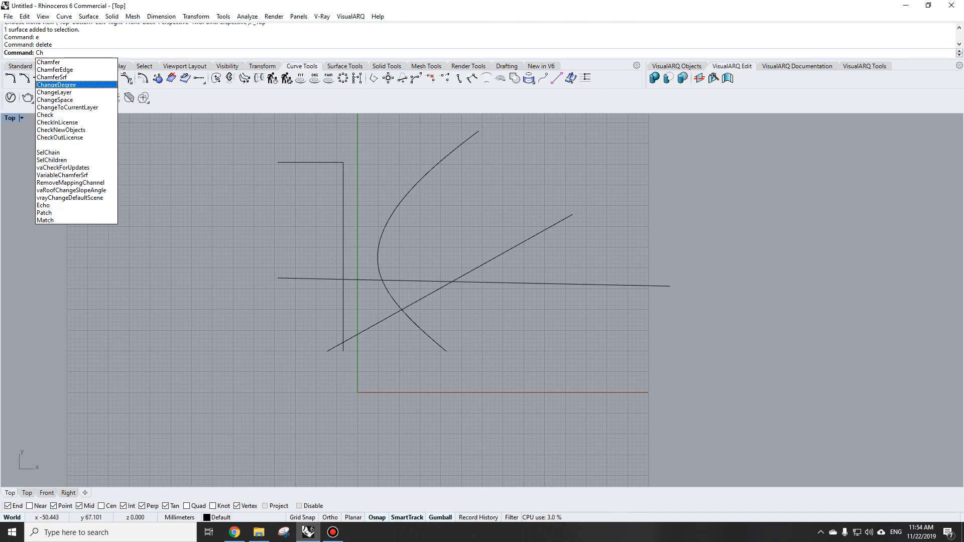
type("am")
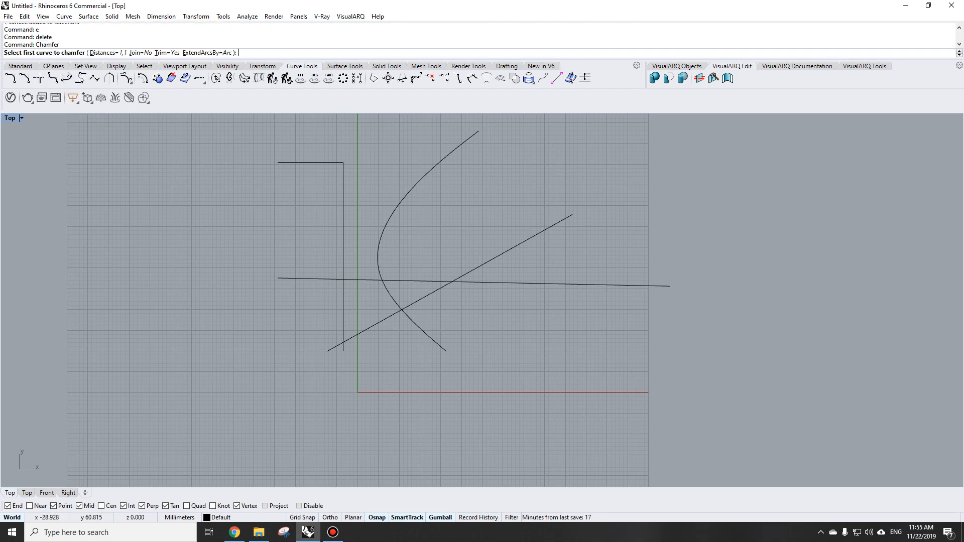
key("Return")
left_click(325, 162)
left_click(342, 173)
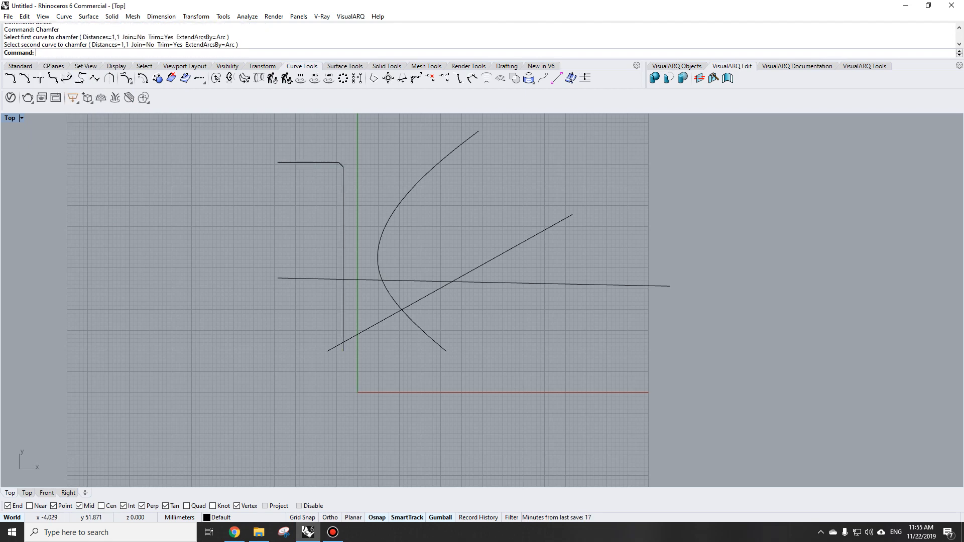
scroll(344, 165, "up", 10)
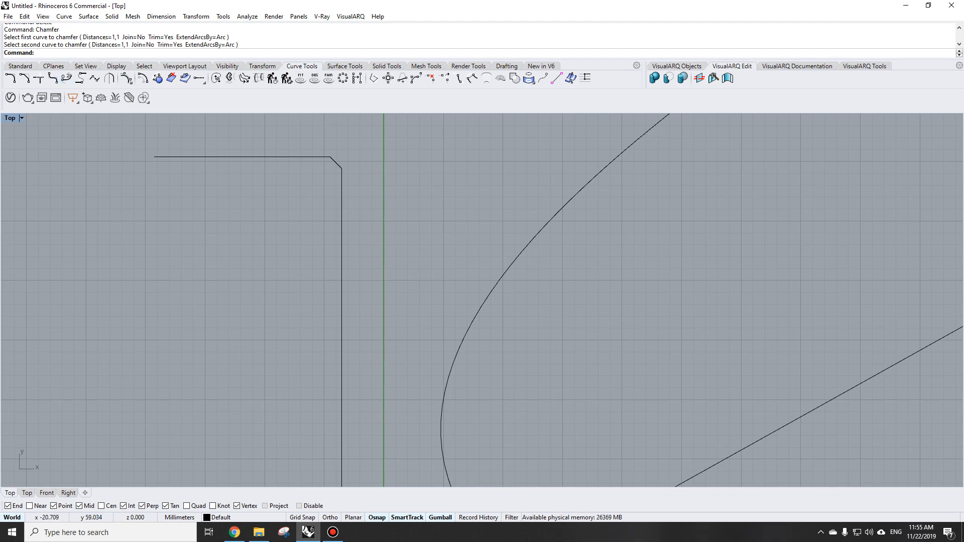
scroll(322, 217, "down", 5)
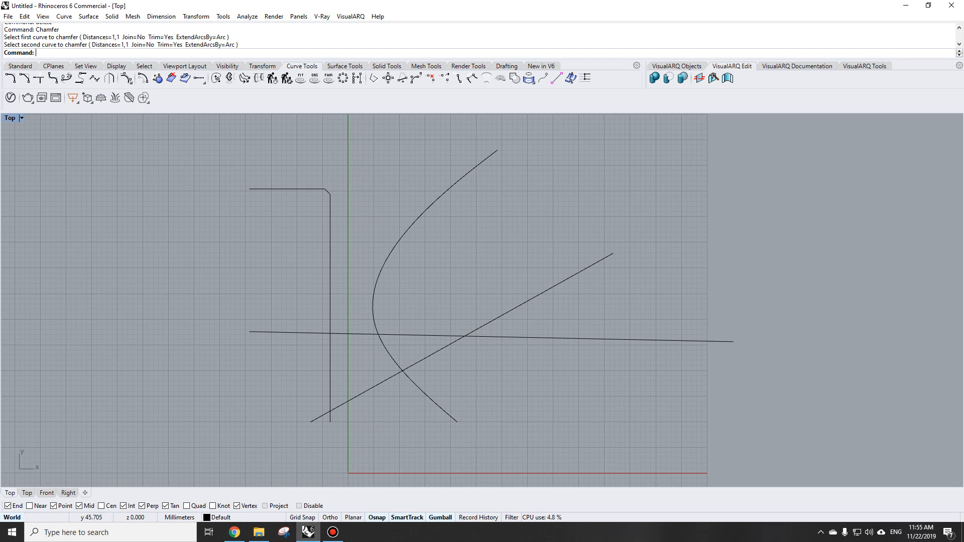
- Run CurveBoolean with the alias crb on all curves, keeping the region enclosed by the vertical line, near-horizontal line, spline and diagonal
scroll(351, 263, "down", 3)
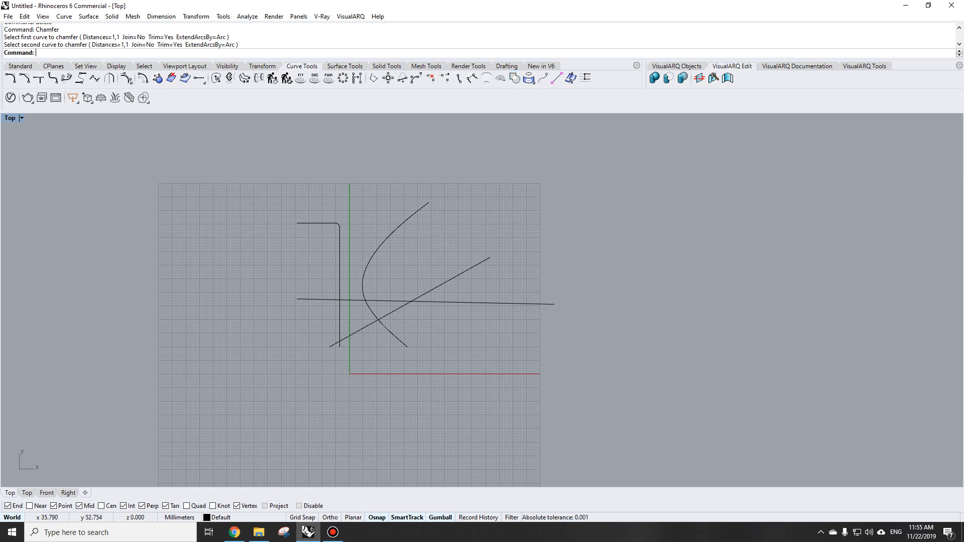
type("crb")
key("Return")
left_click_drag(597, 358, 234, 173)
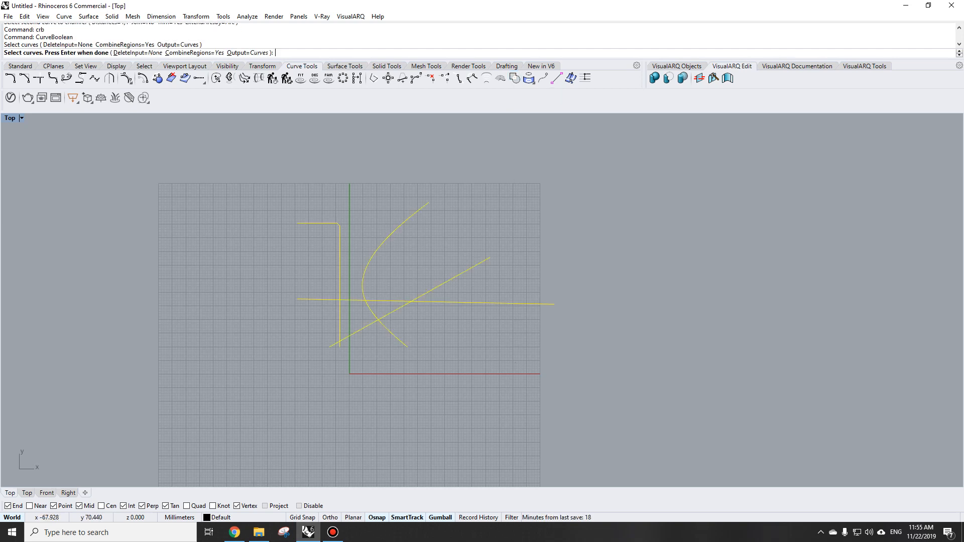
key("Return")
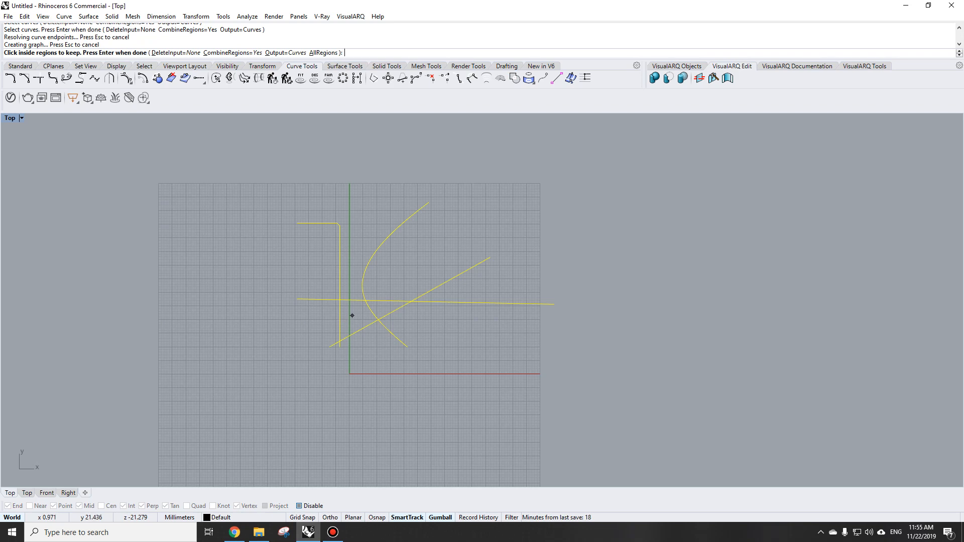
left_click(352, 316)
scroll(352, 315, "up", 5)
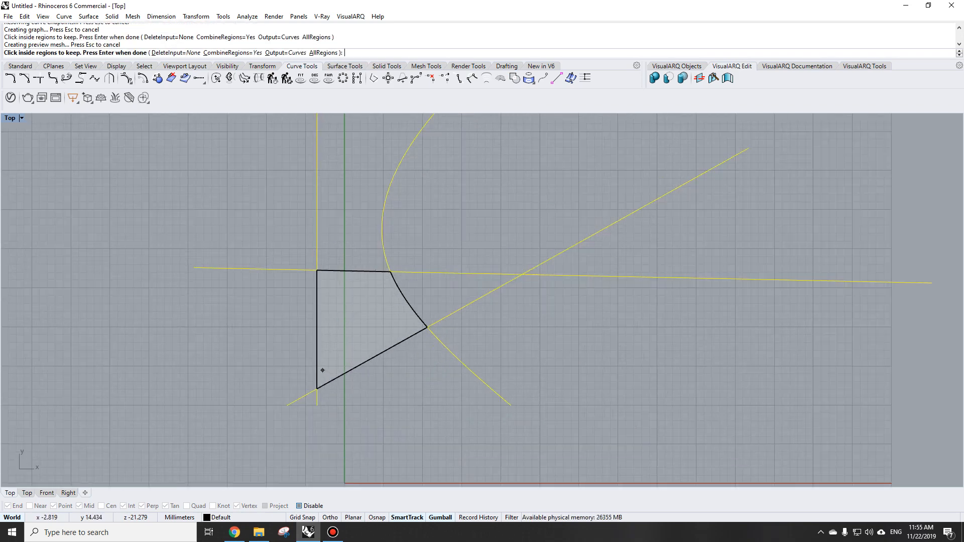
key("Return")
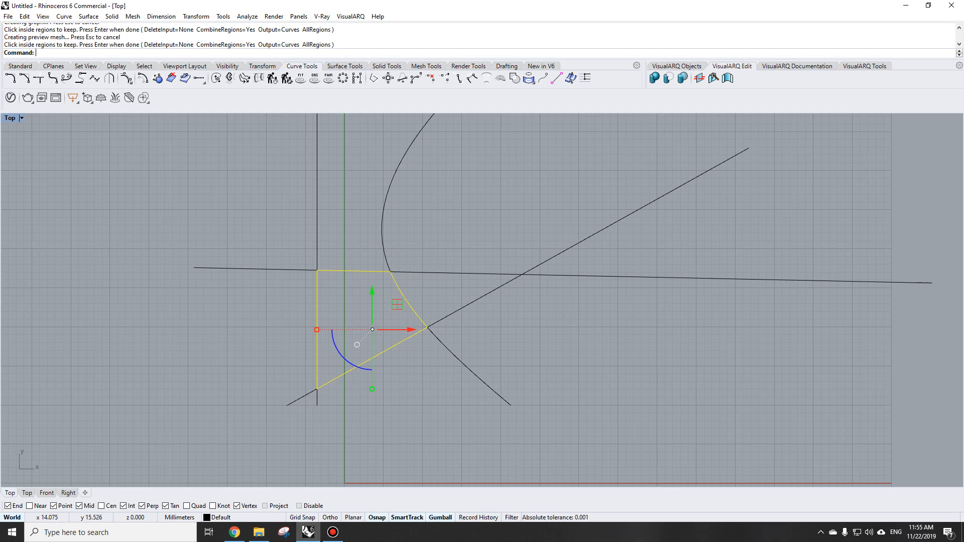
- Hide everything except the closed region curve, inspect it in rotated and Top views, and undo the hiding
key("ctrl+i")
key("ctrl+h")
left_click_drag(403, 315, 397, 320)
type("rt")
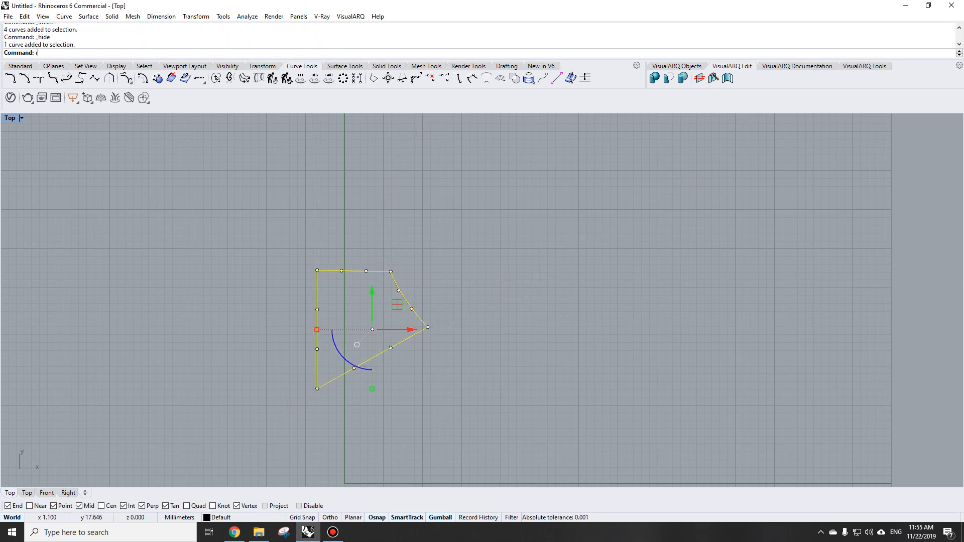
key("space")
left_click_drag(353, 343, 421, 256)
type("top")
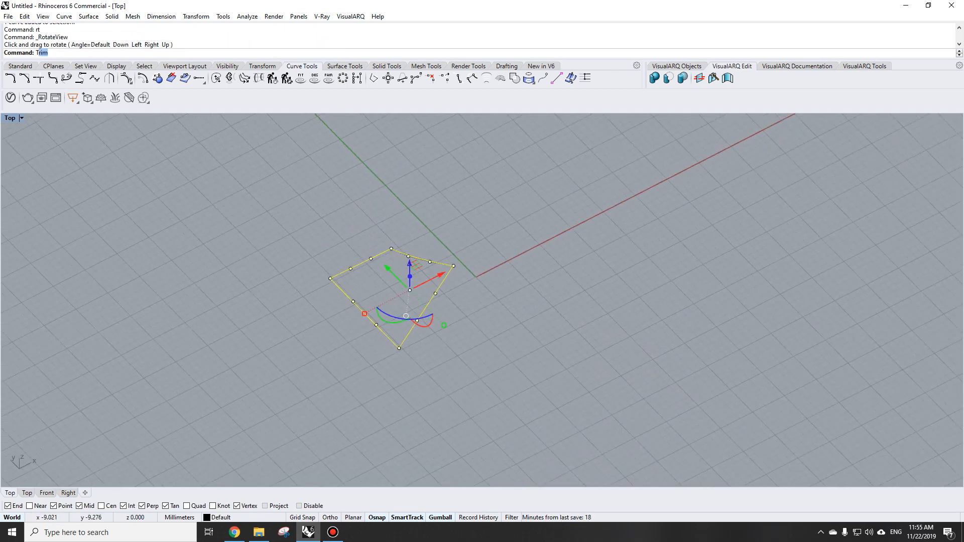
key("space")
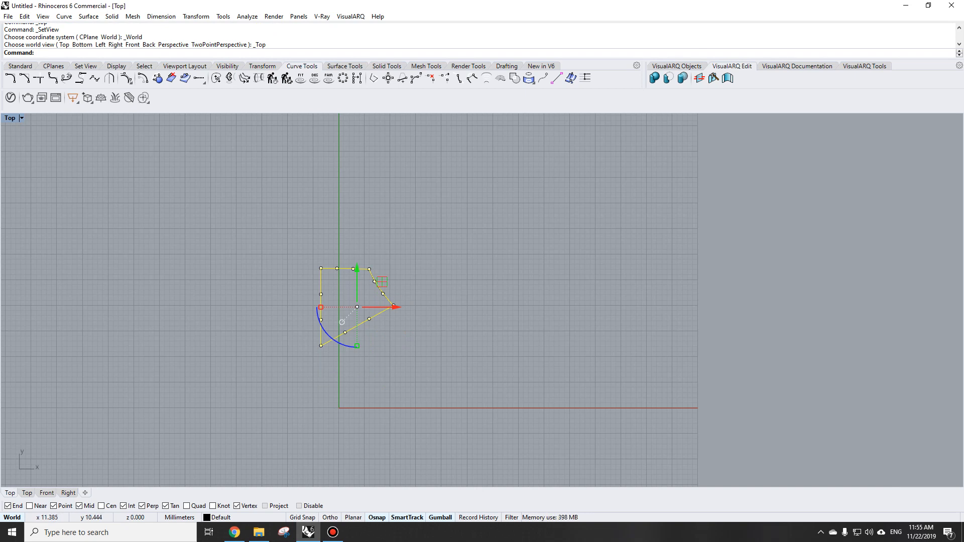
key("ctrl+z")
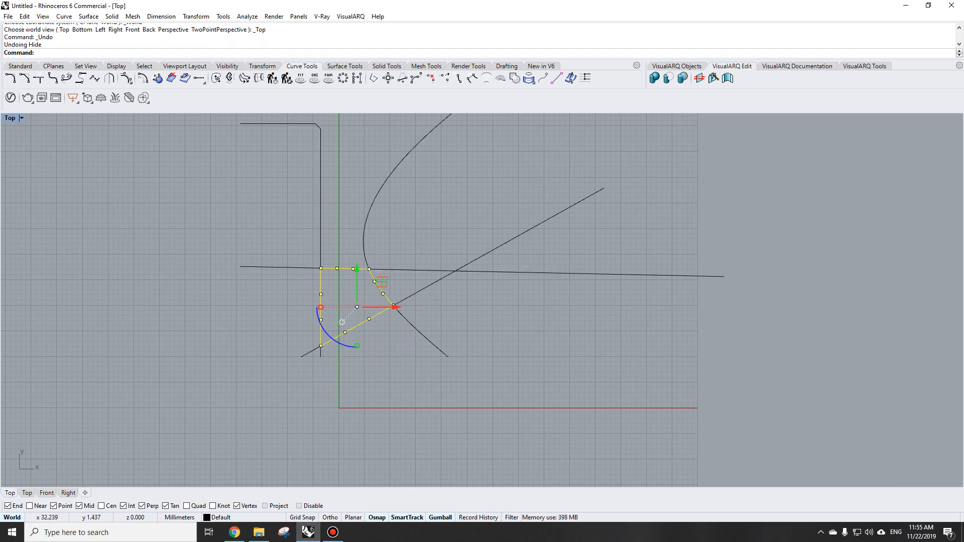